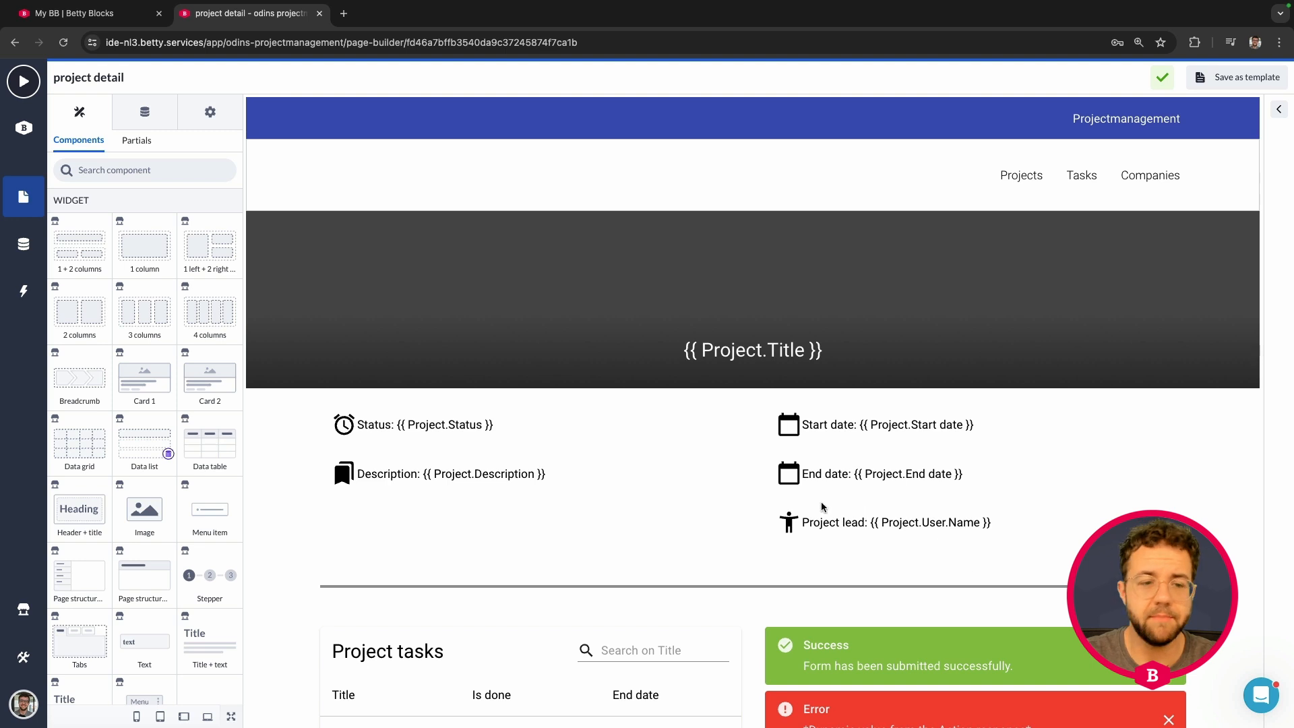
Step: Add a Dialog component to the page between the project details and the divider line
scroll(156, 454, "down", 10)
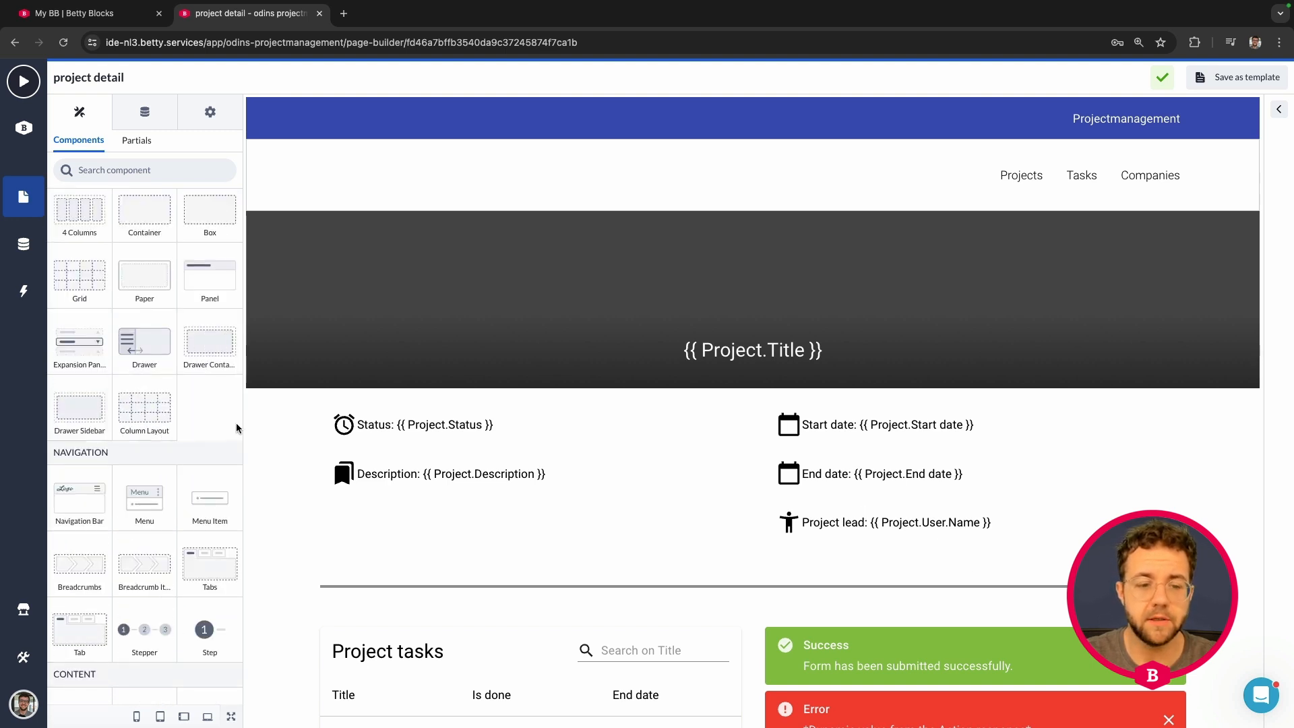
scroll(208, 430, "down", 2)
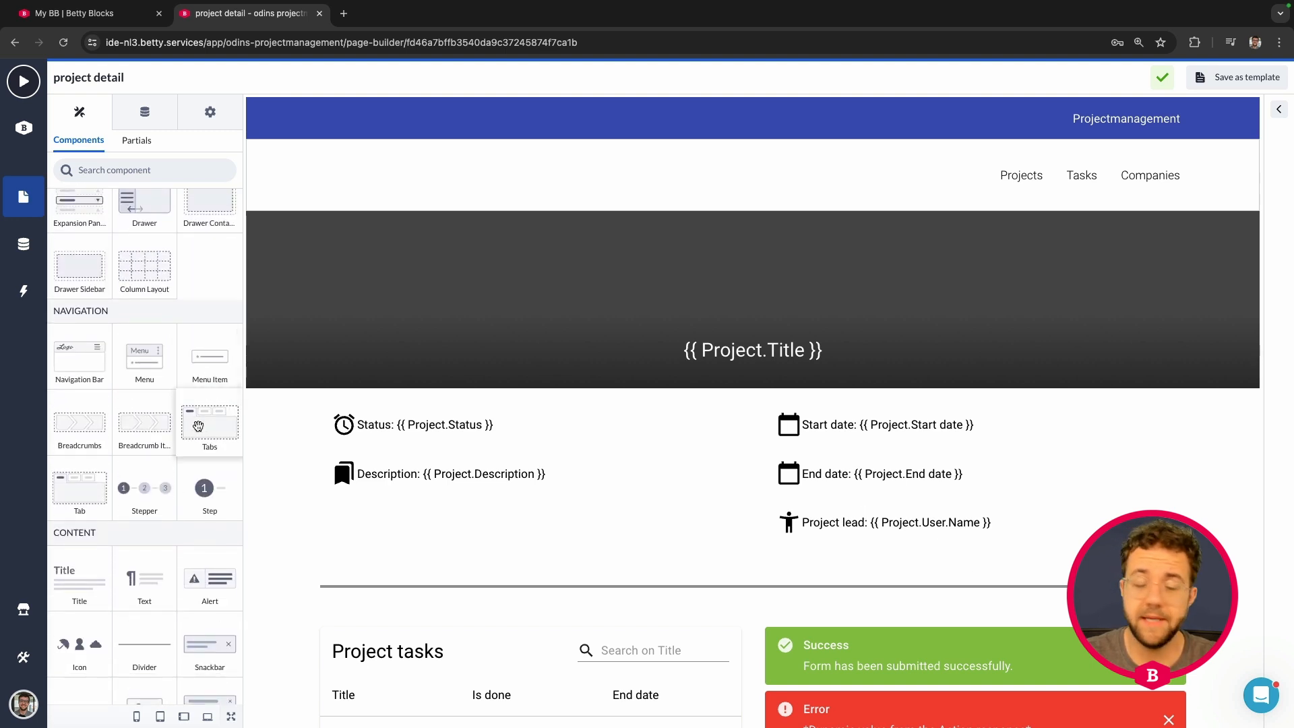
scroll(182, 419, "down", 5)
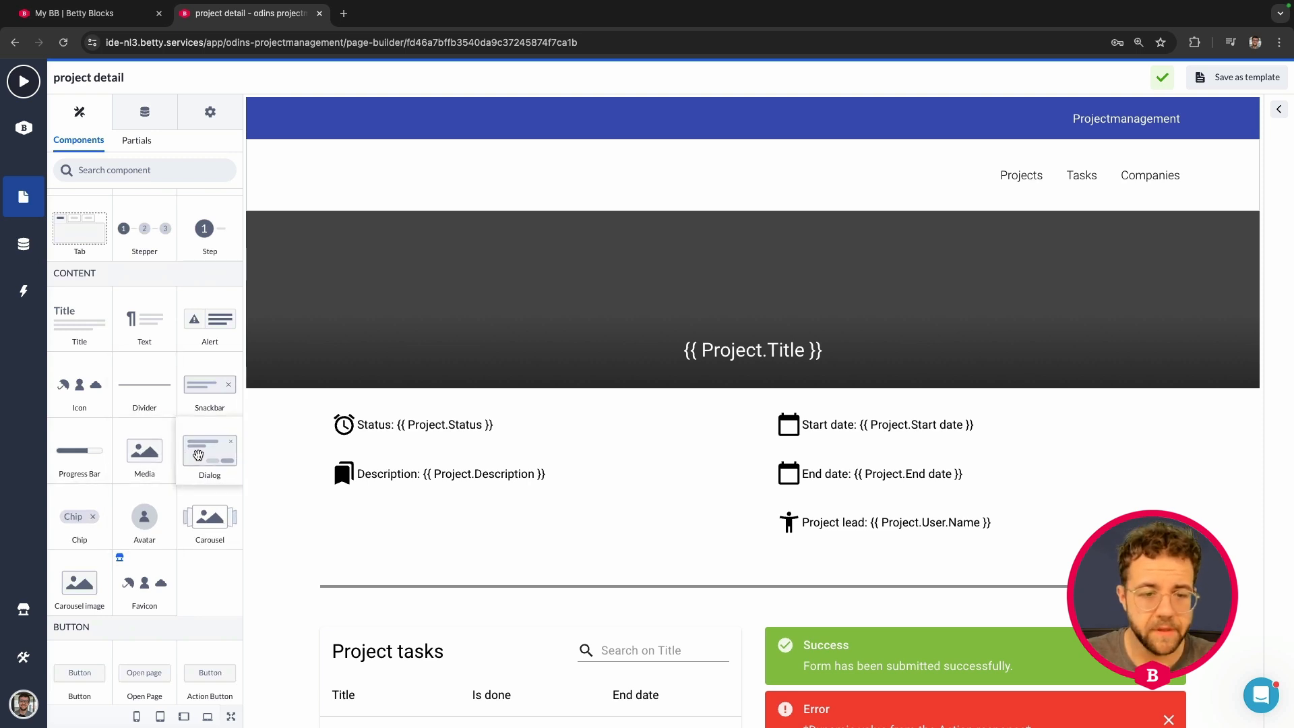
left_click_drag(199, 455, 642, 577)
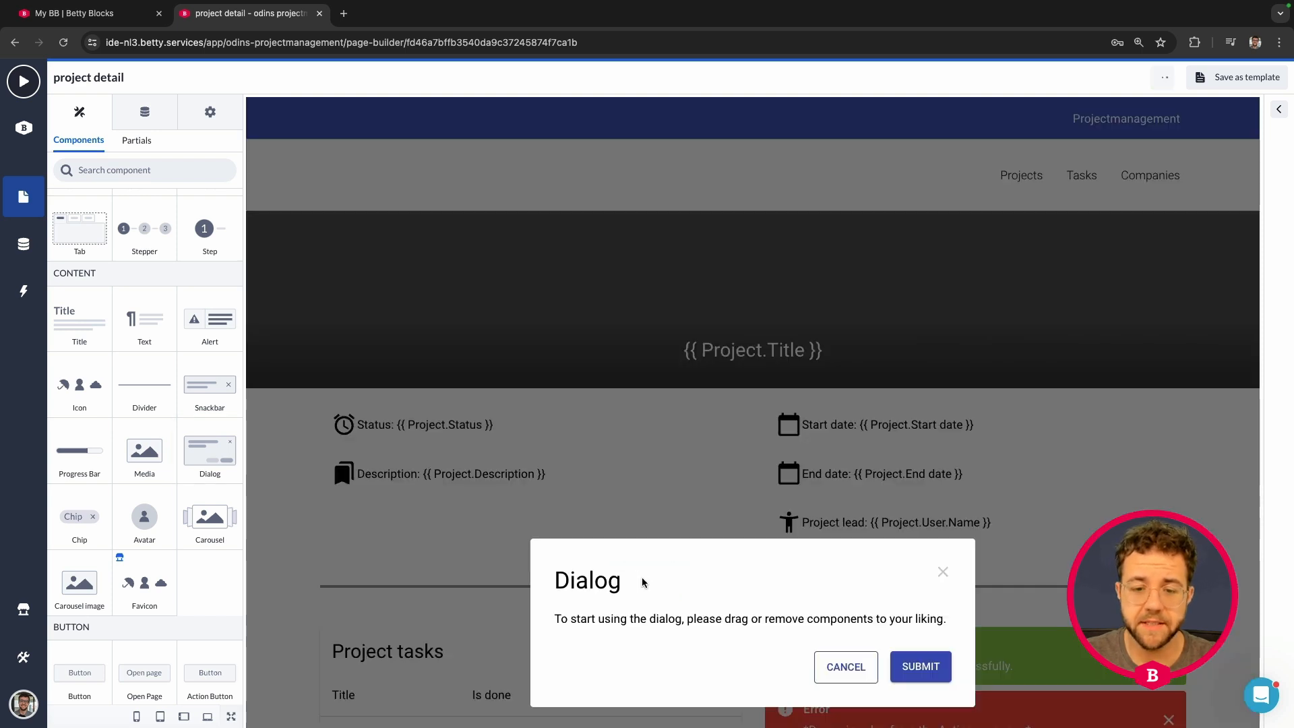
Step: Examine the new dialog's body text, title and component options on the page
scroll(641, 579, "down", 3)
scroll(642, 577, "down", 1)
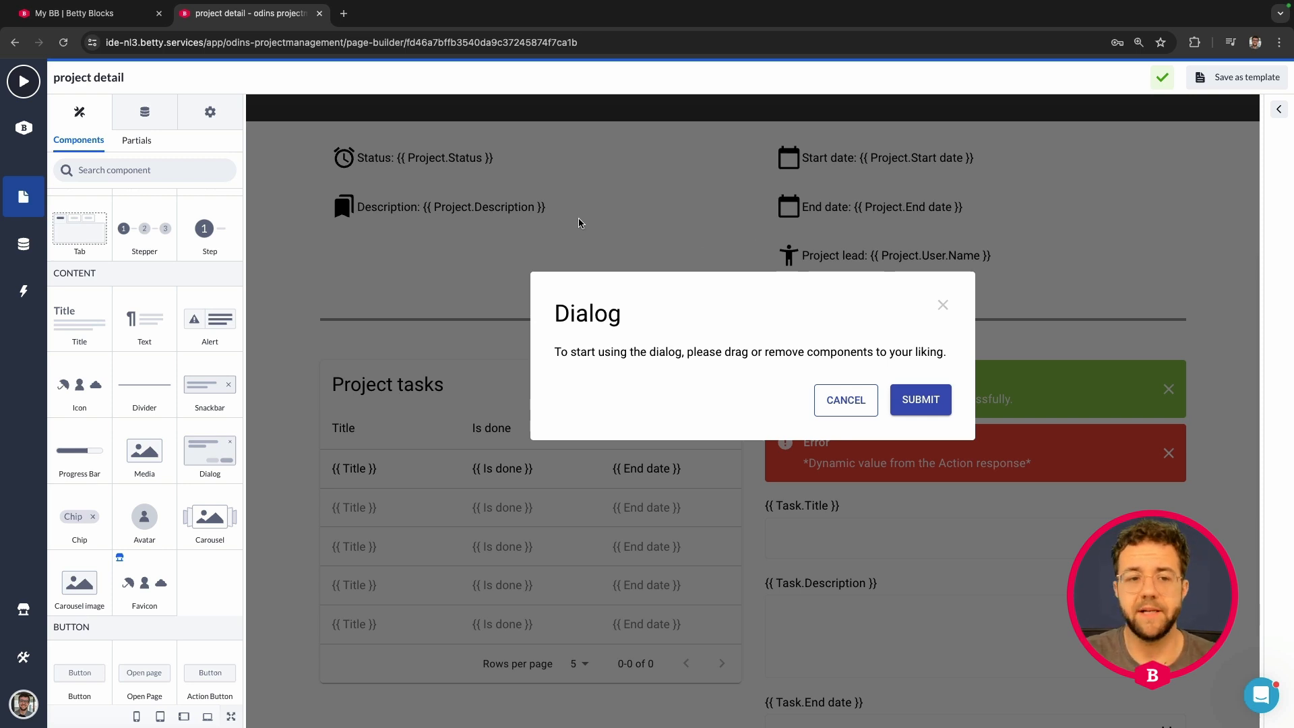
scroll(744, 375, "down", 1)
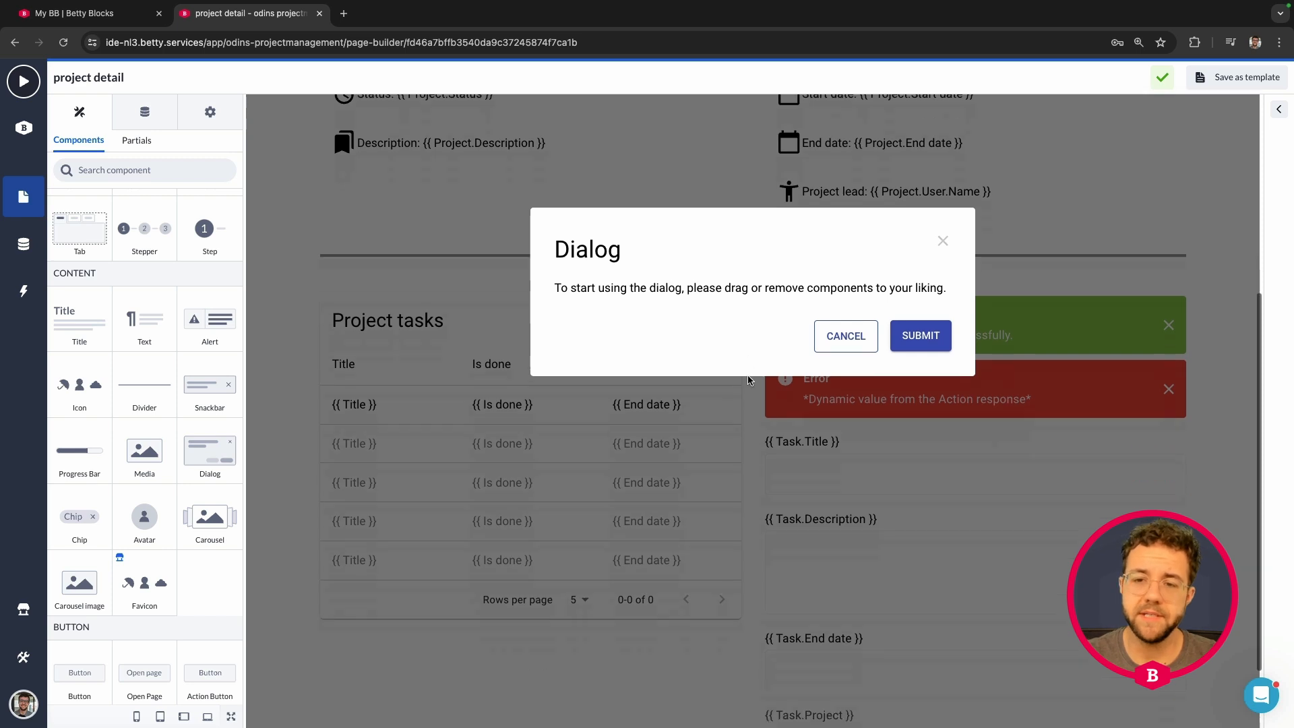
left_click(697, 272)
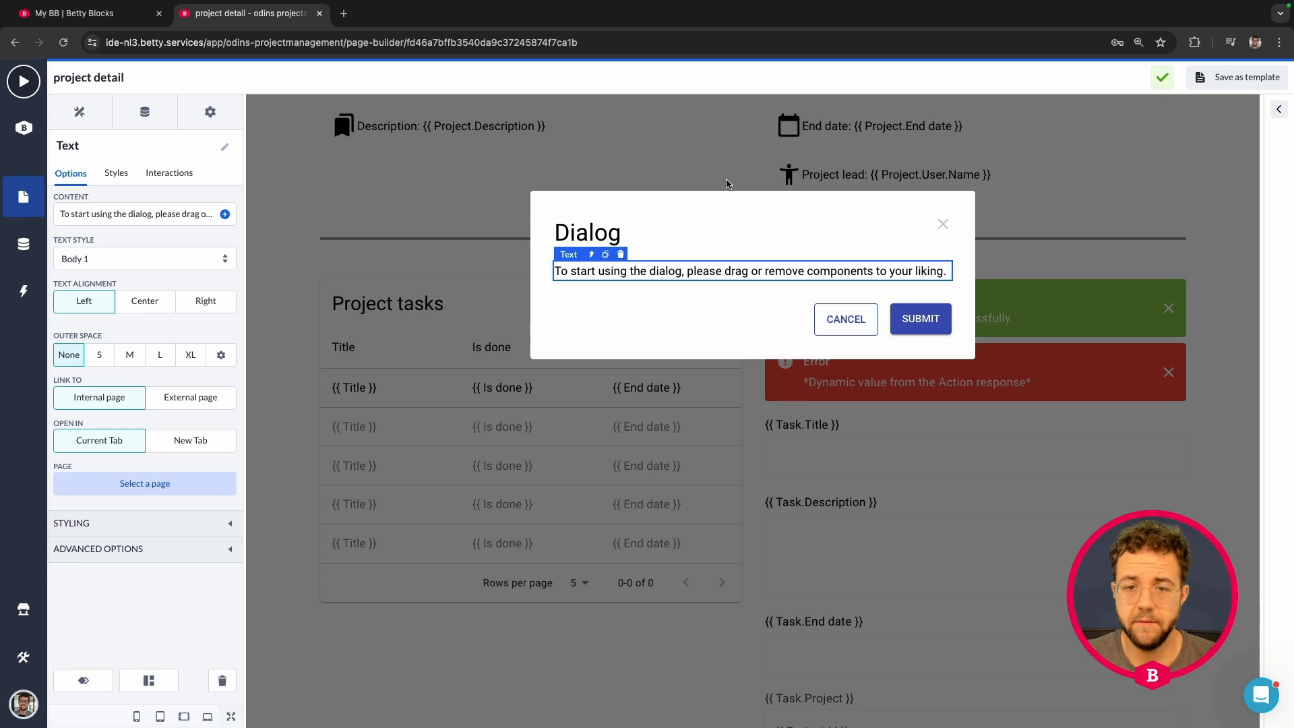
left_click(592, 229)
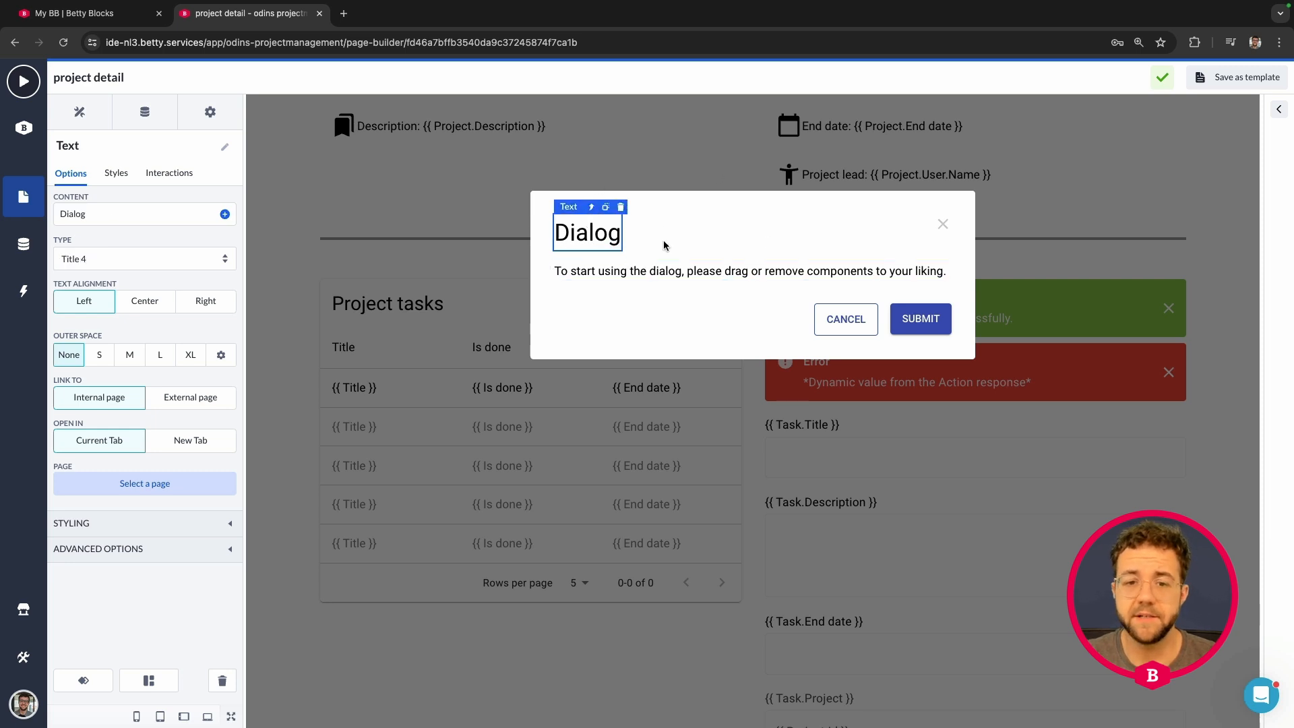
scroll(664, 245, "up", 3)
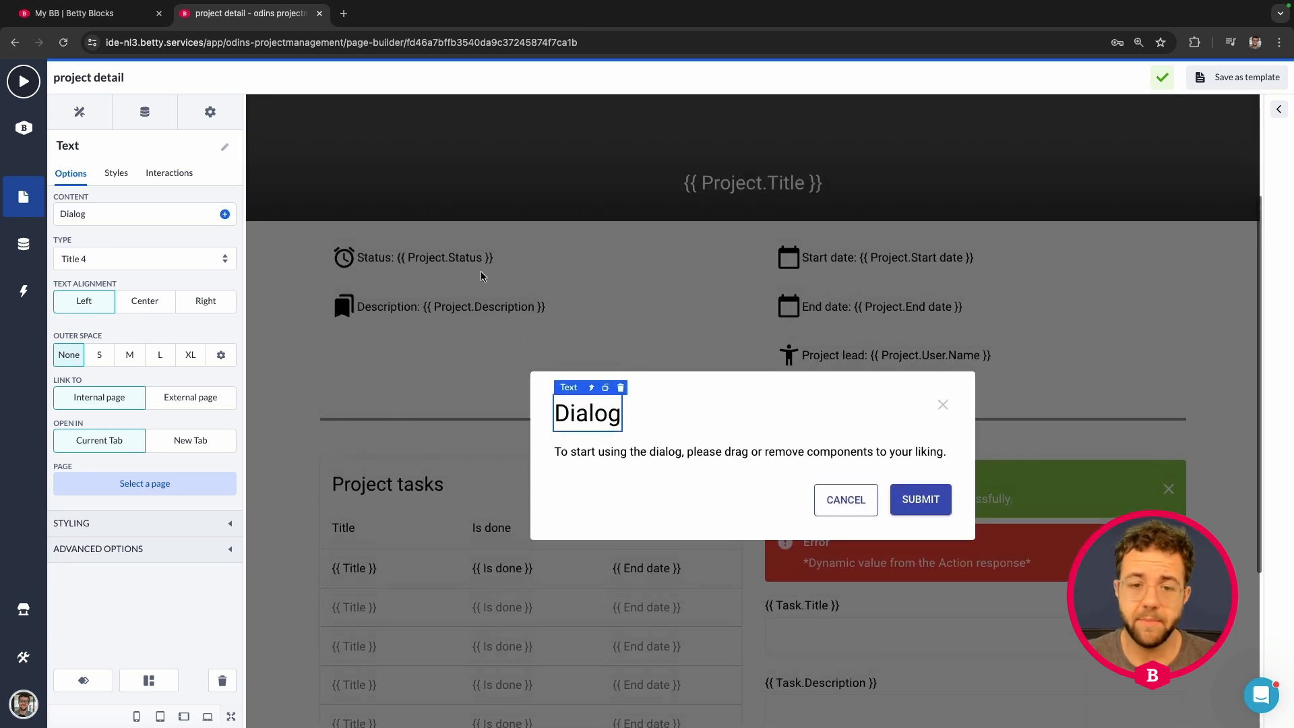
left_click(297, 260)
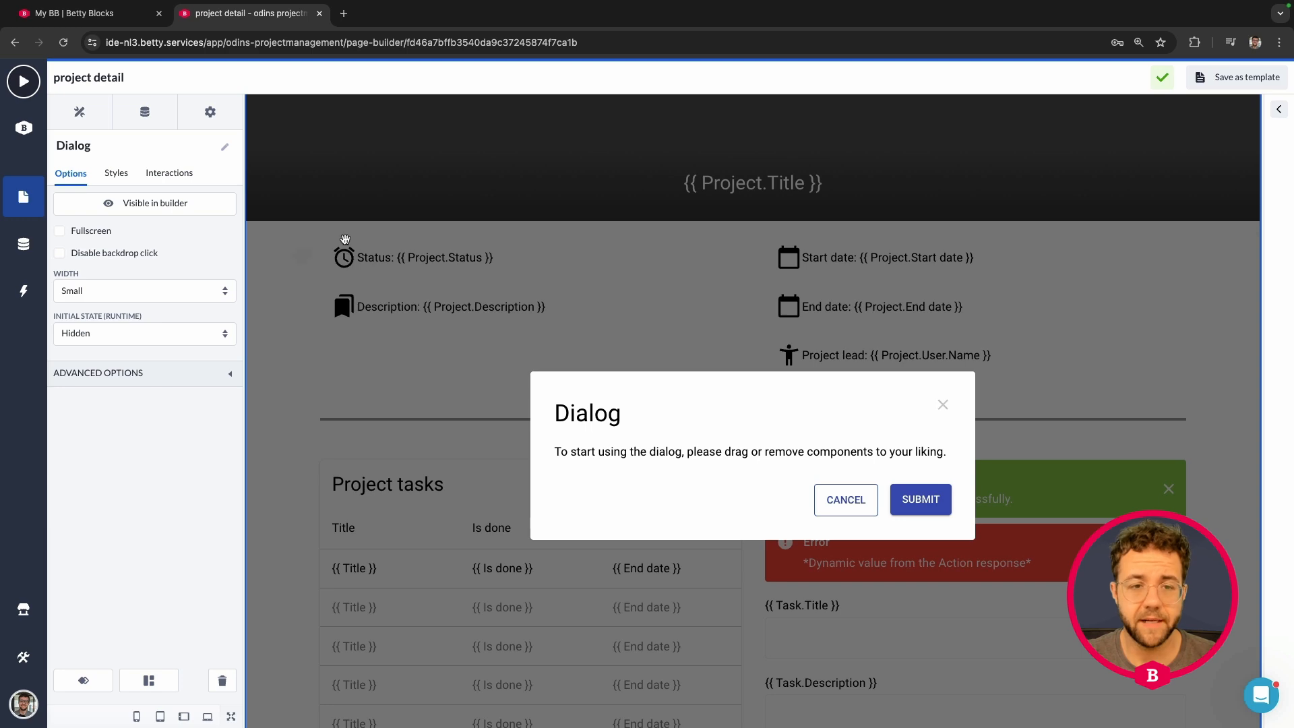
scroll(828, 209, "up", 1)
scroll(1132, 430, "down", 3)
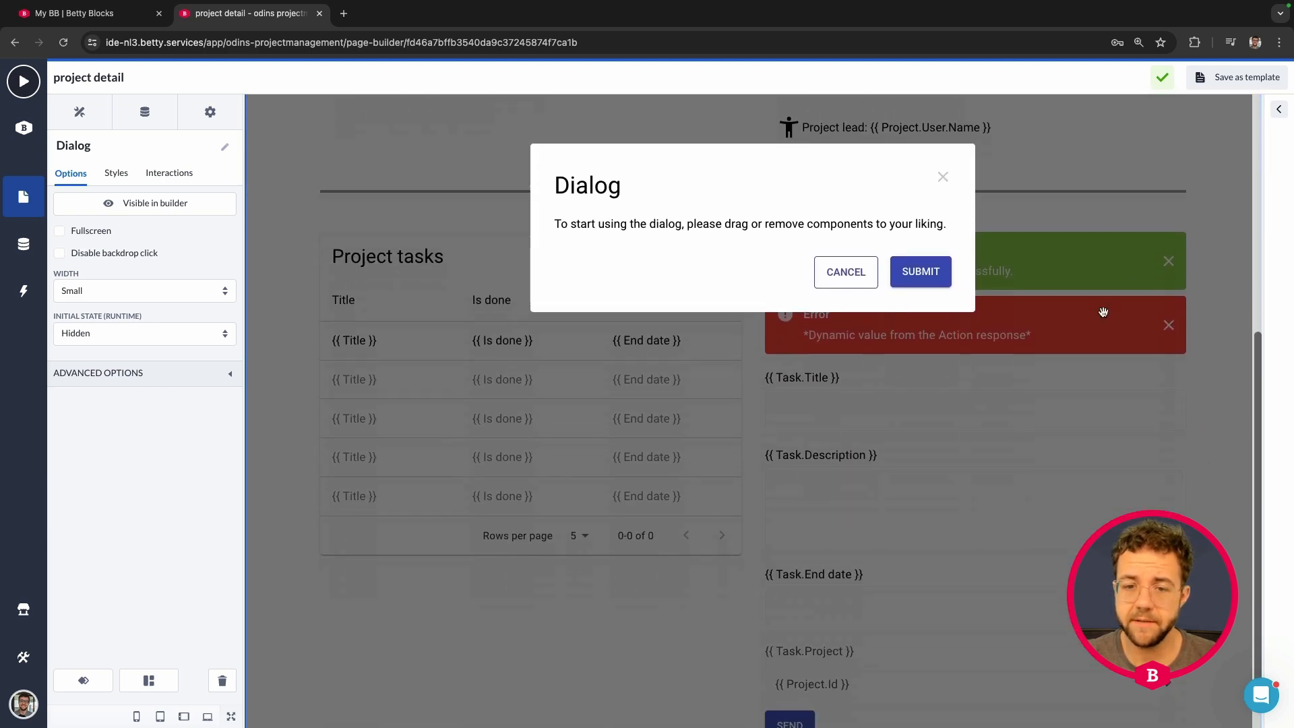
Step: Turn off the dialog's visibility in the builder and make it visible again
left_click(135, 211)
scroll(458, 219, "up", 3)
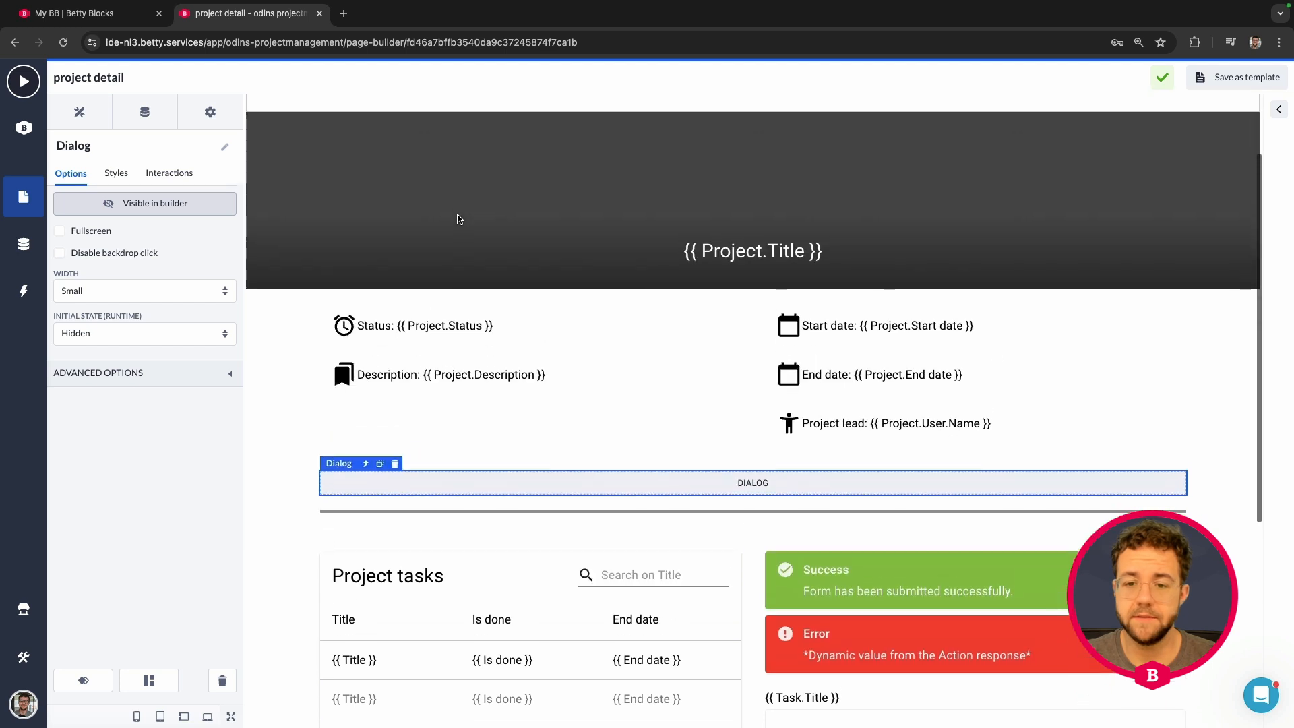
left_click(598, 401)
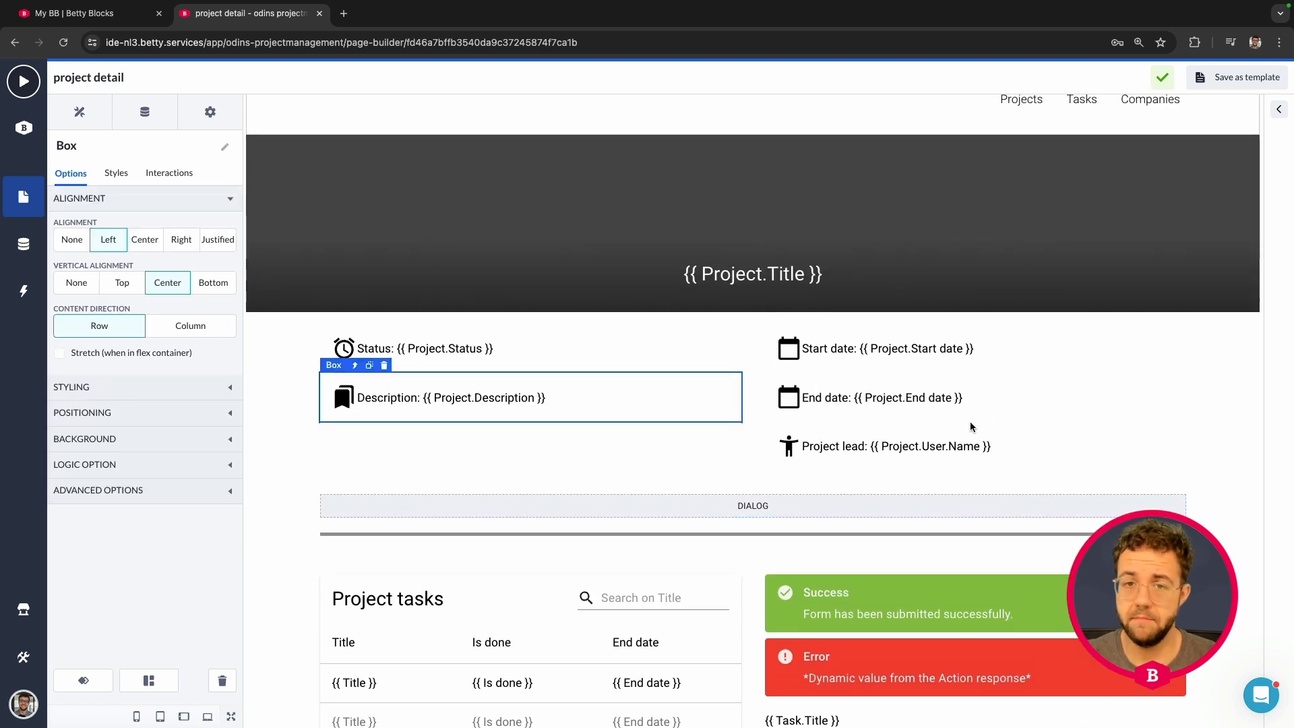
scroll(969, 430, "up", 1)
scroll(843, 459, "down", 2)
left_click(713, 478)
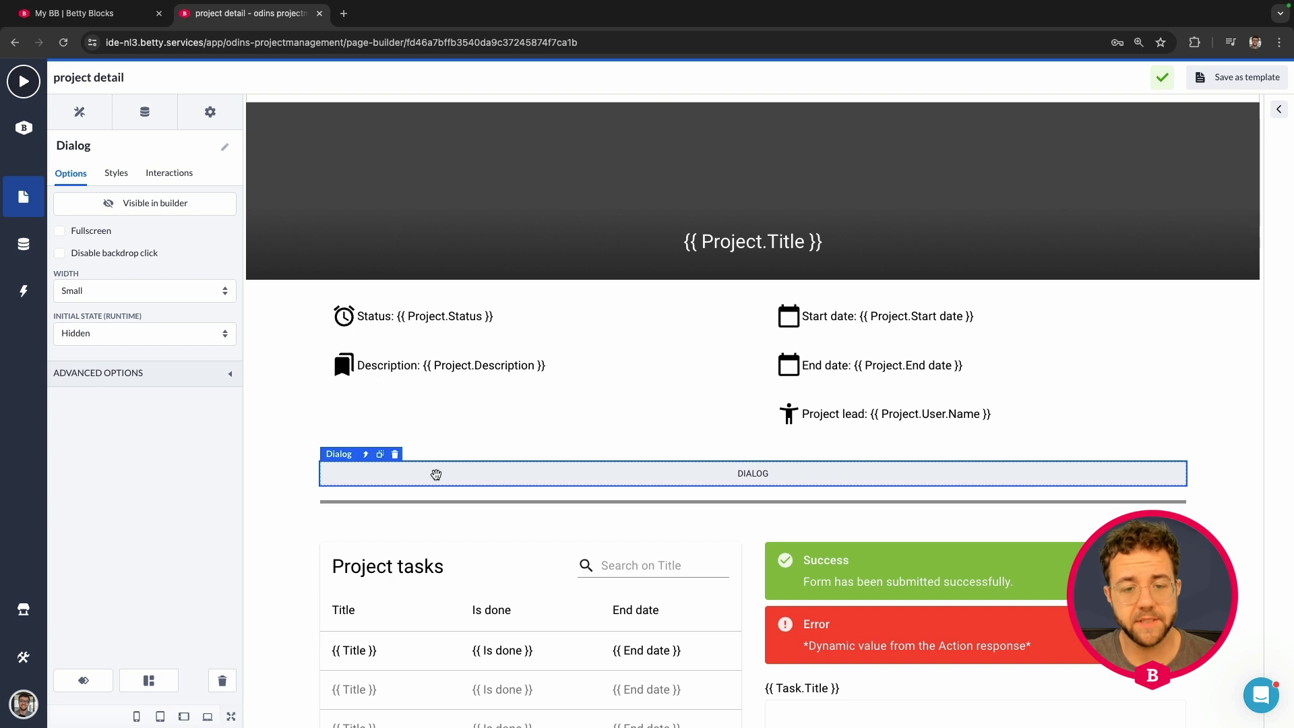
left_click(139, 203)
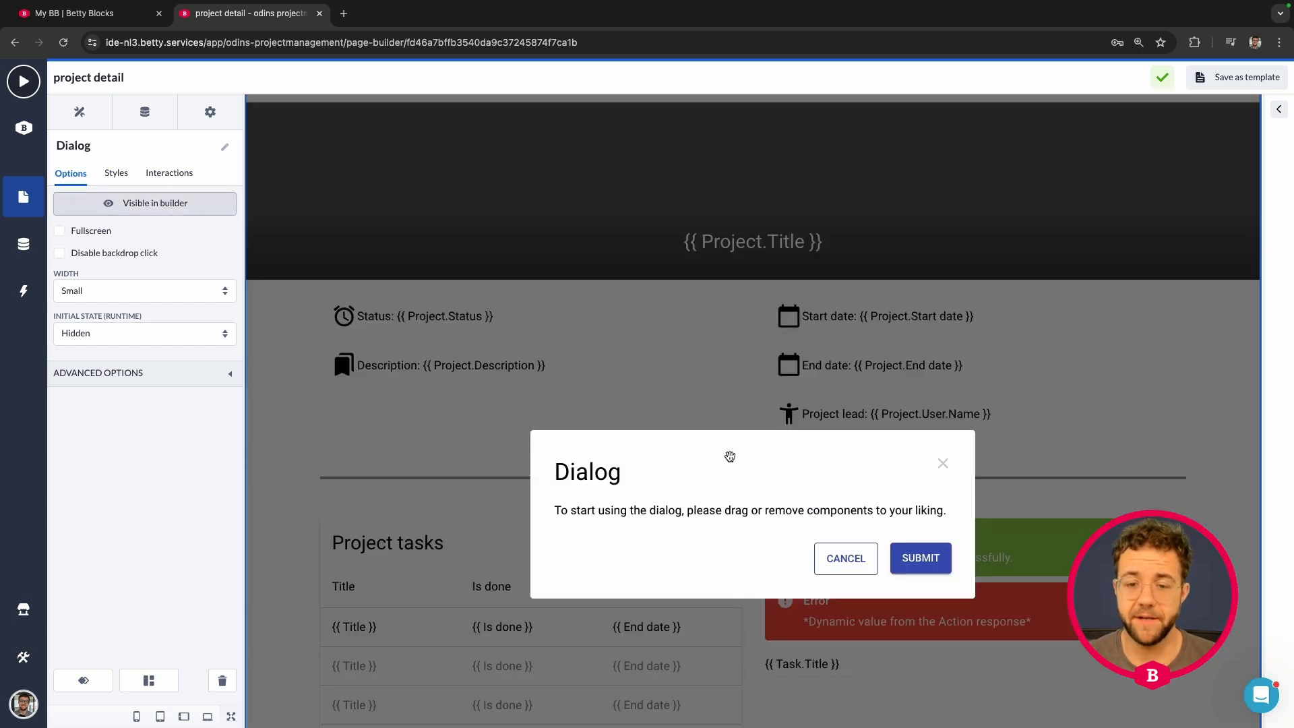
Step: Delete the placeholder body text from the dialog so its content box is empty
scroll(733, 458, "down", 2)
scroll(668, 418, "down", 1)
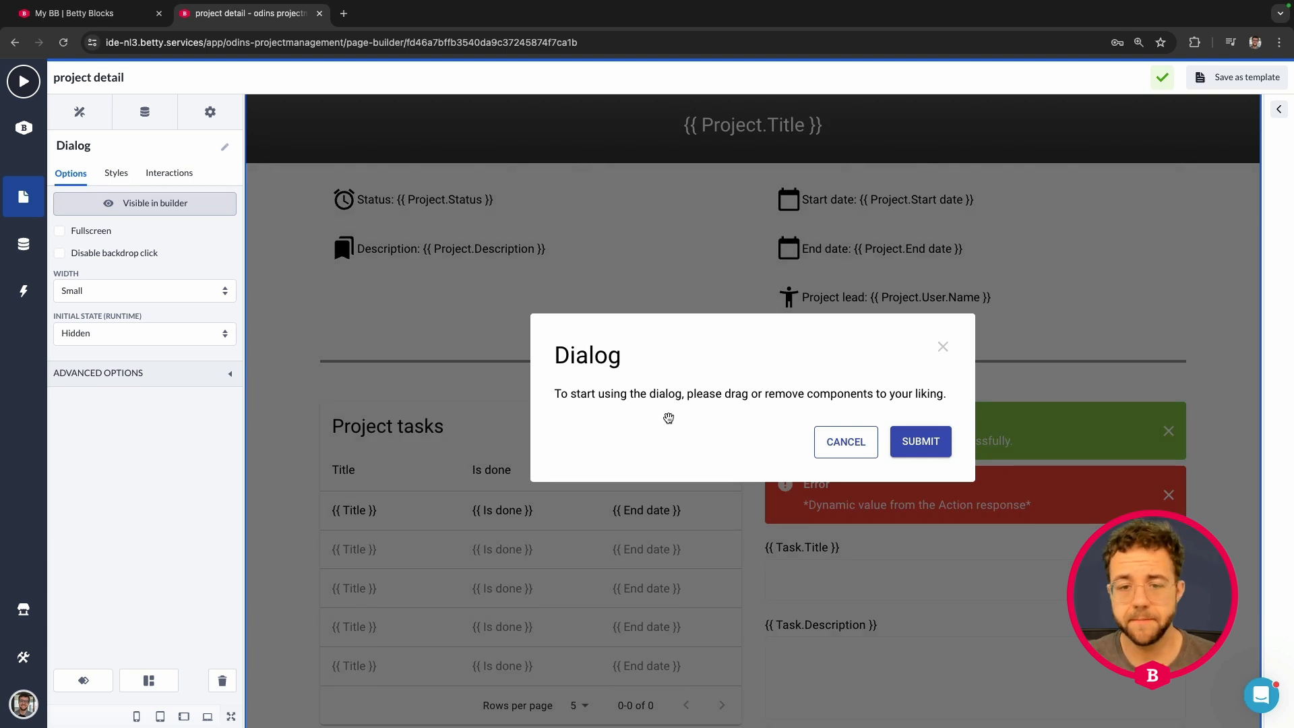
scroll(674, 402, "down", 1)
left_click(671, 387)
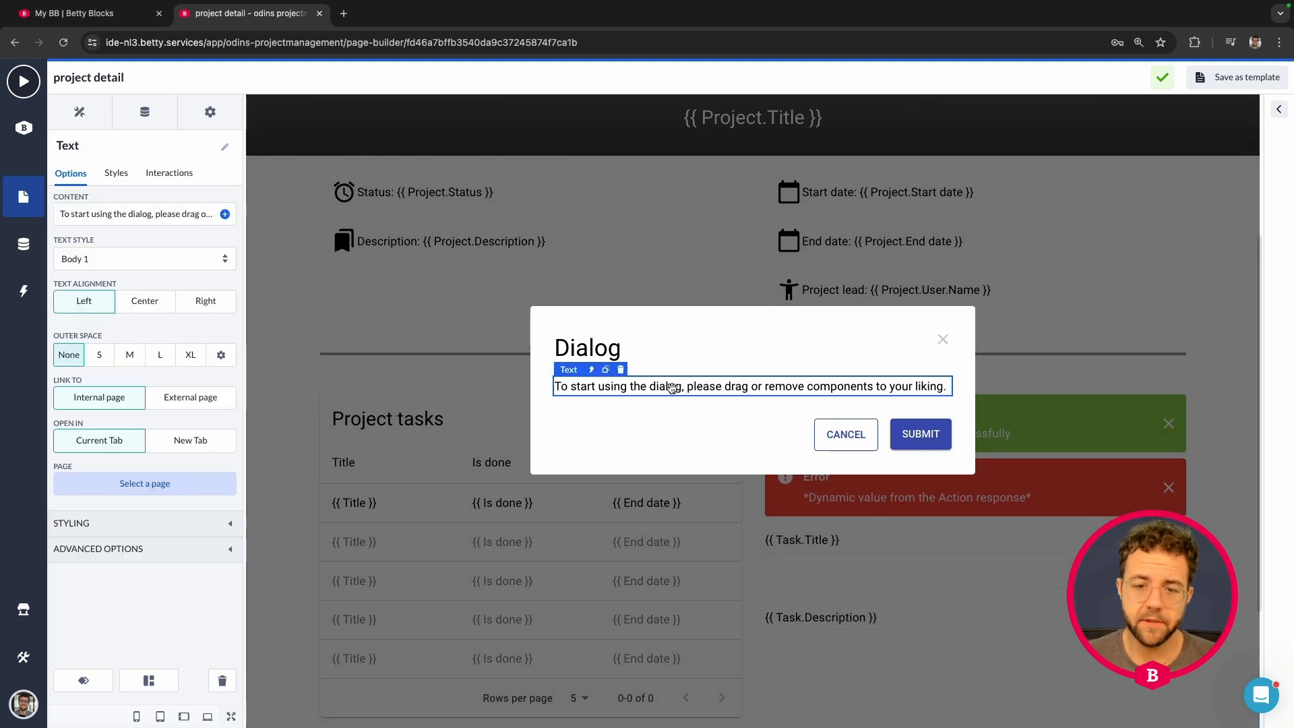
left_click(621, 374)
left_click(815, 195)
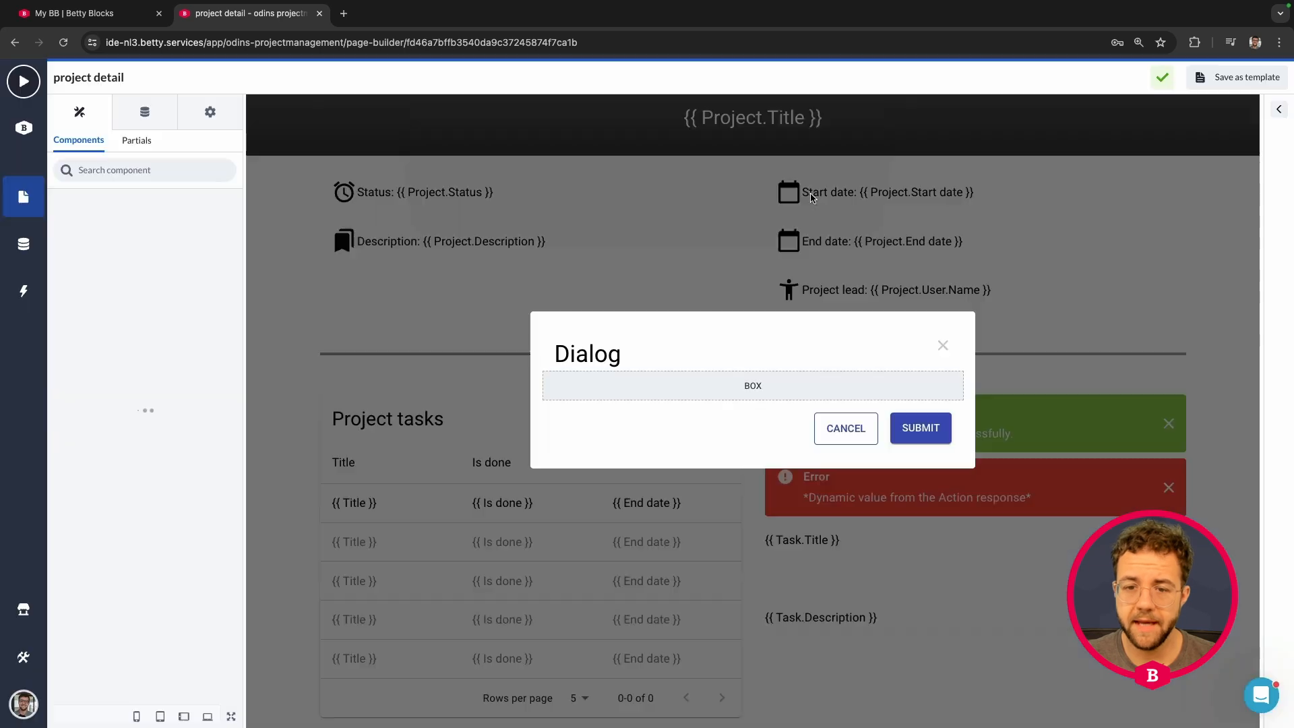
Step: Place an Update Form in the dialog's empty box and set its model to Project
scroll(178, 325, "down", 15)
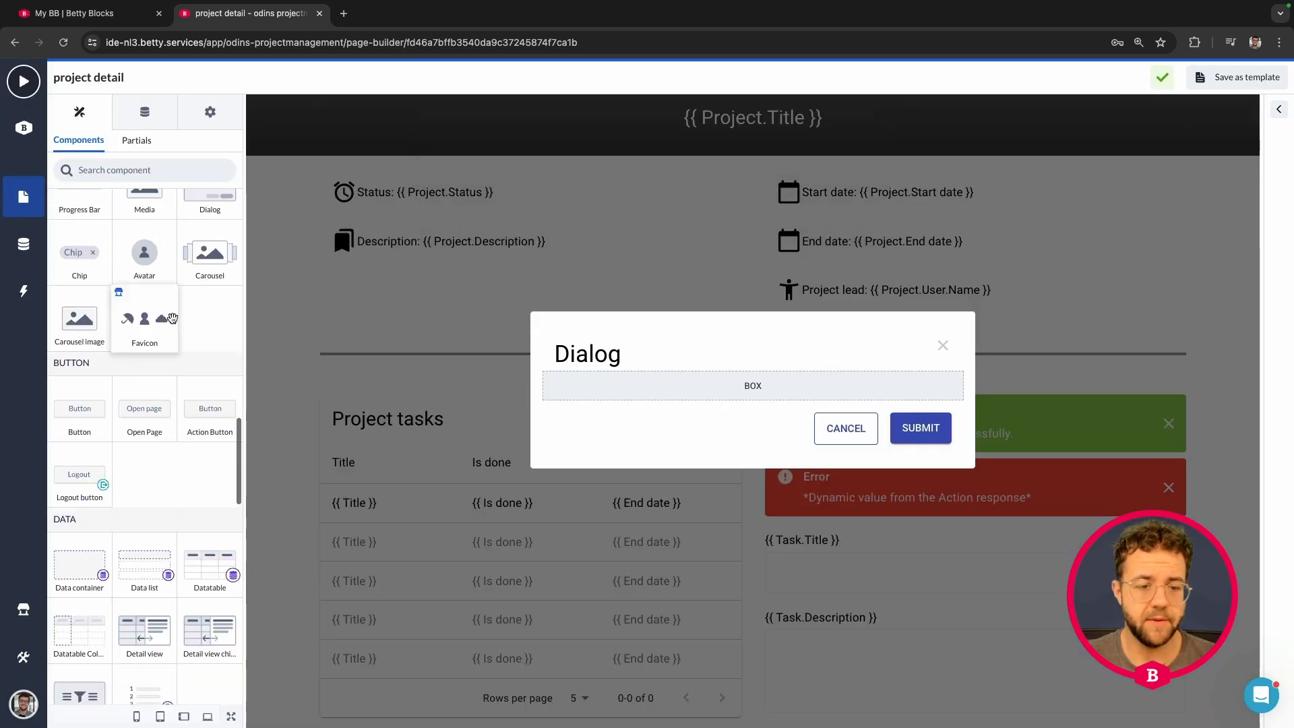
scroll(178, 325, "down", 5)
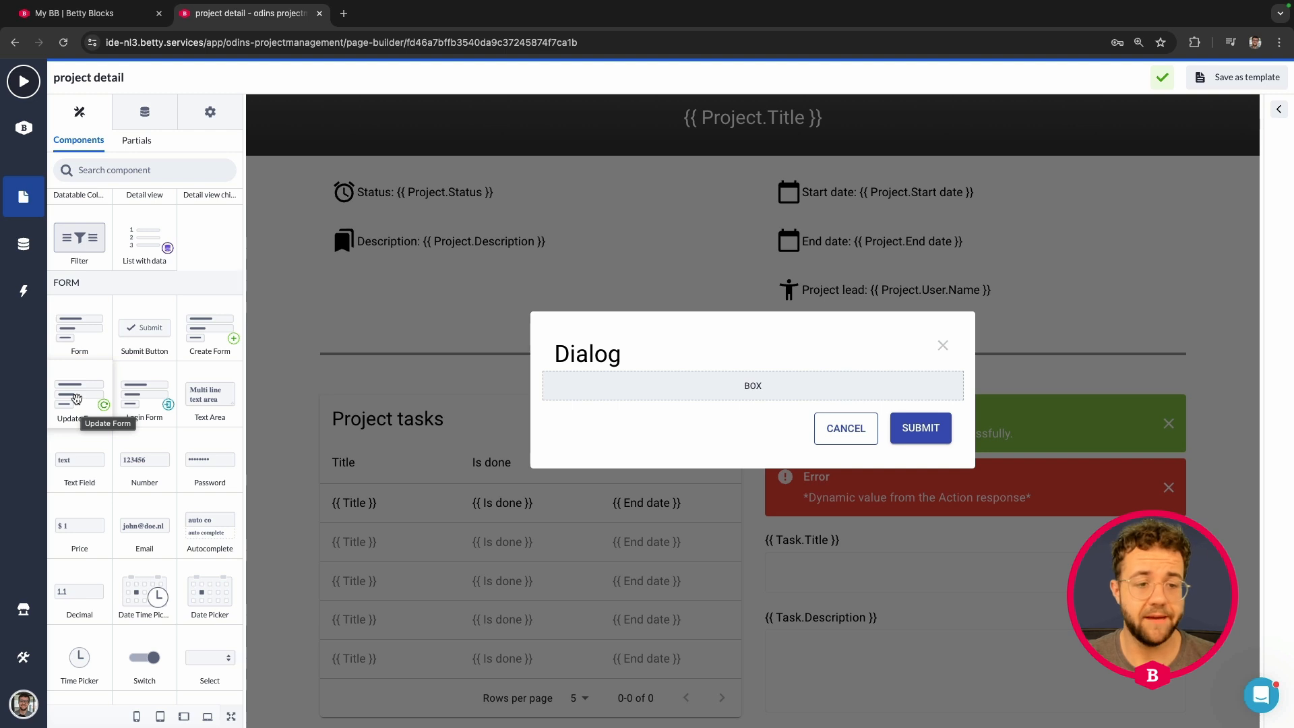
left_click_drag(74, 399, 657, 389)
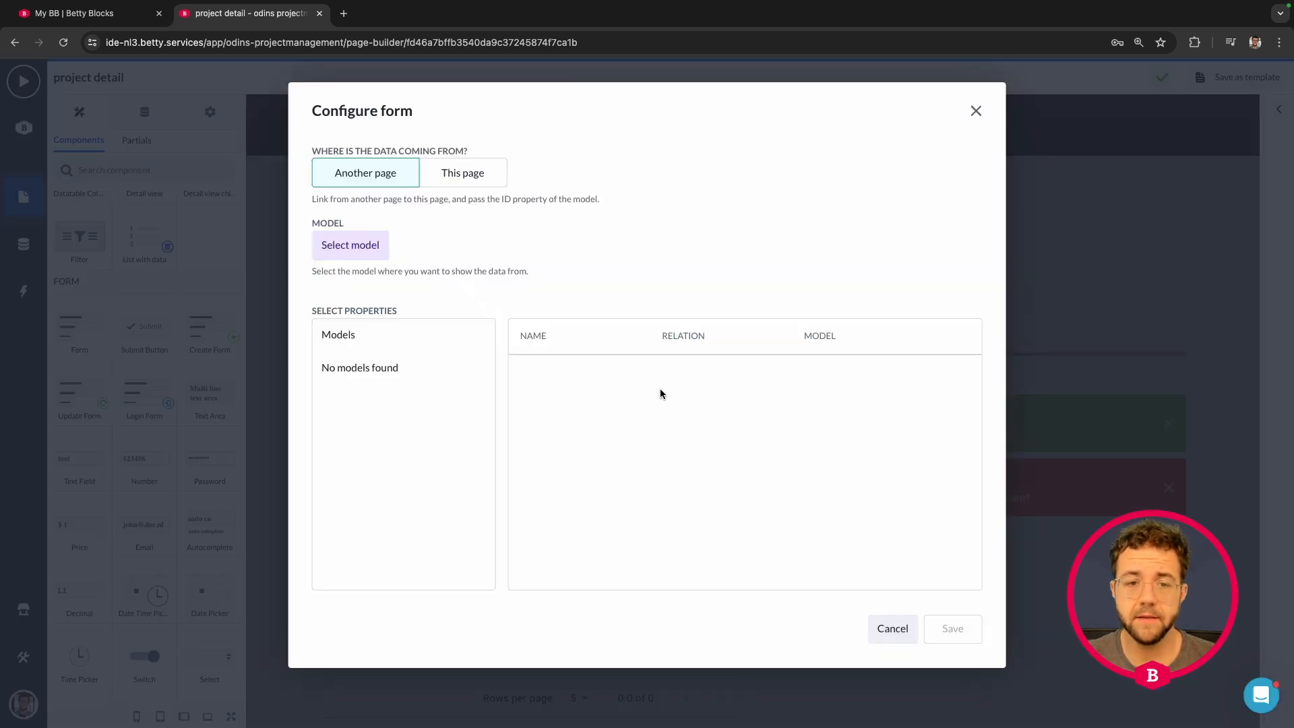
left_click(364, 247)
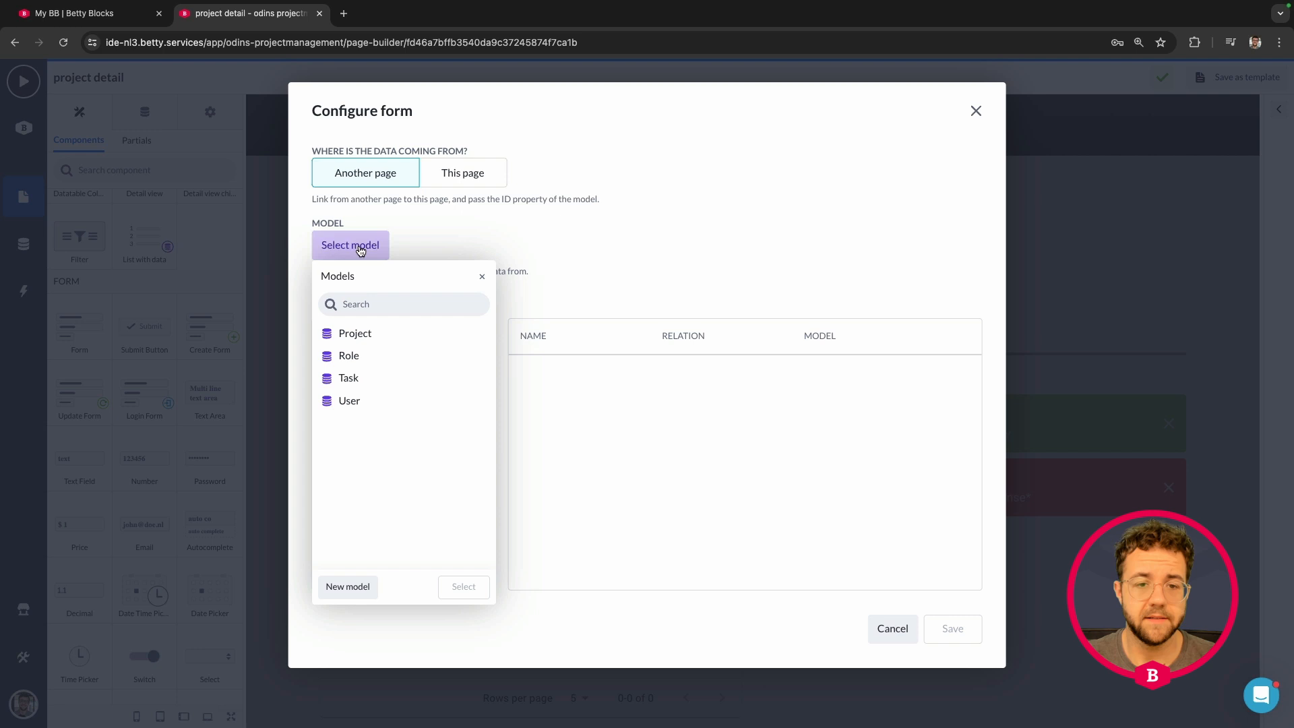
left_click(366, 335)
left_click(465, 588)
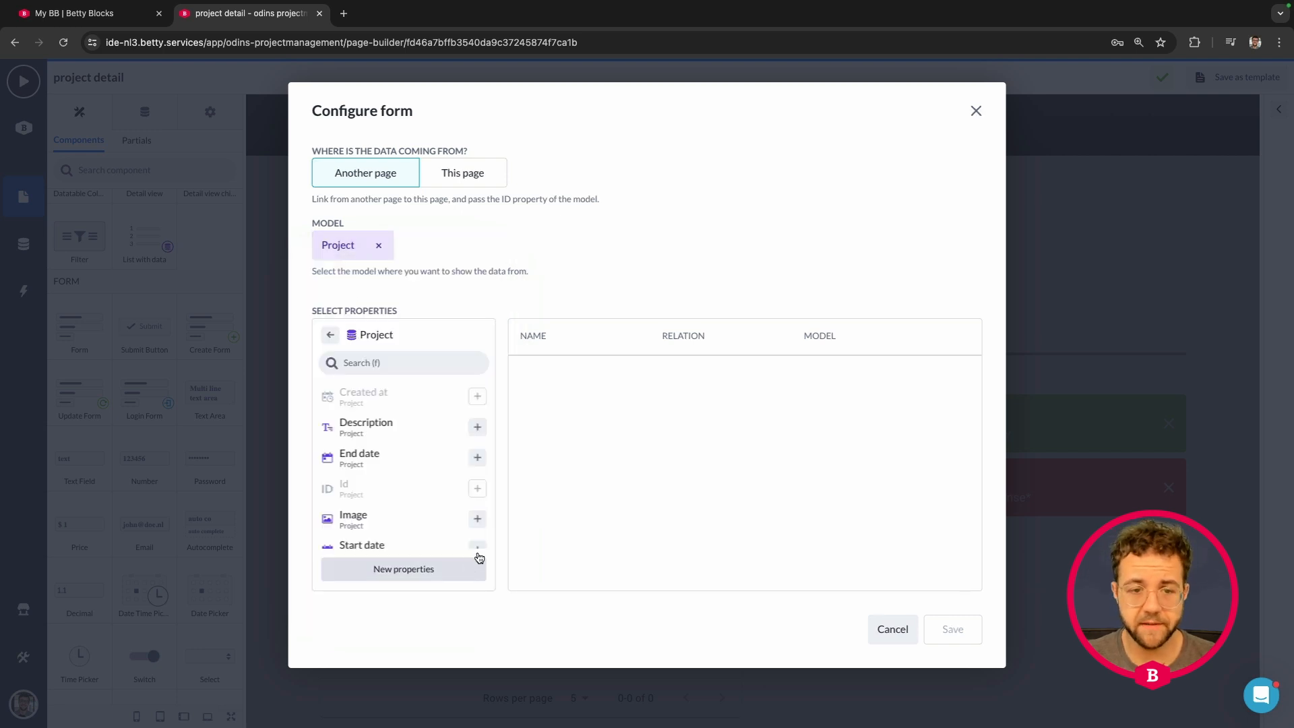
Step: Include the Title, Description, Start date and End date properties of Project in the form
scroll(421, 416, "down", 5)
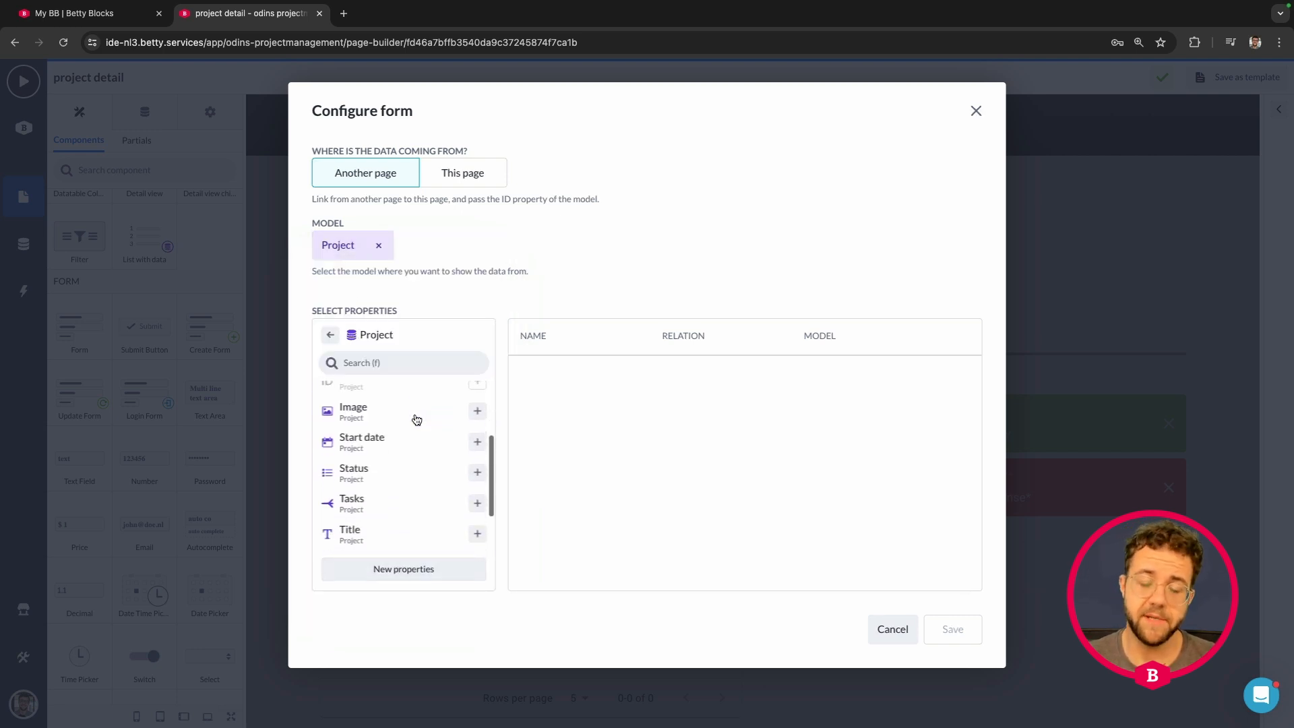
left_click(480, 476)
scroll(424, 459, "up", 3)
left_click(477, 430)
scroll(477, 429, "down", 1)
left_click(477, 519)
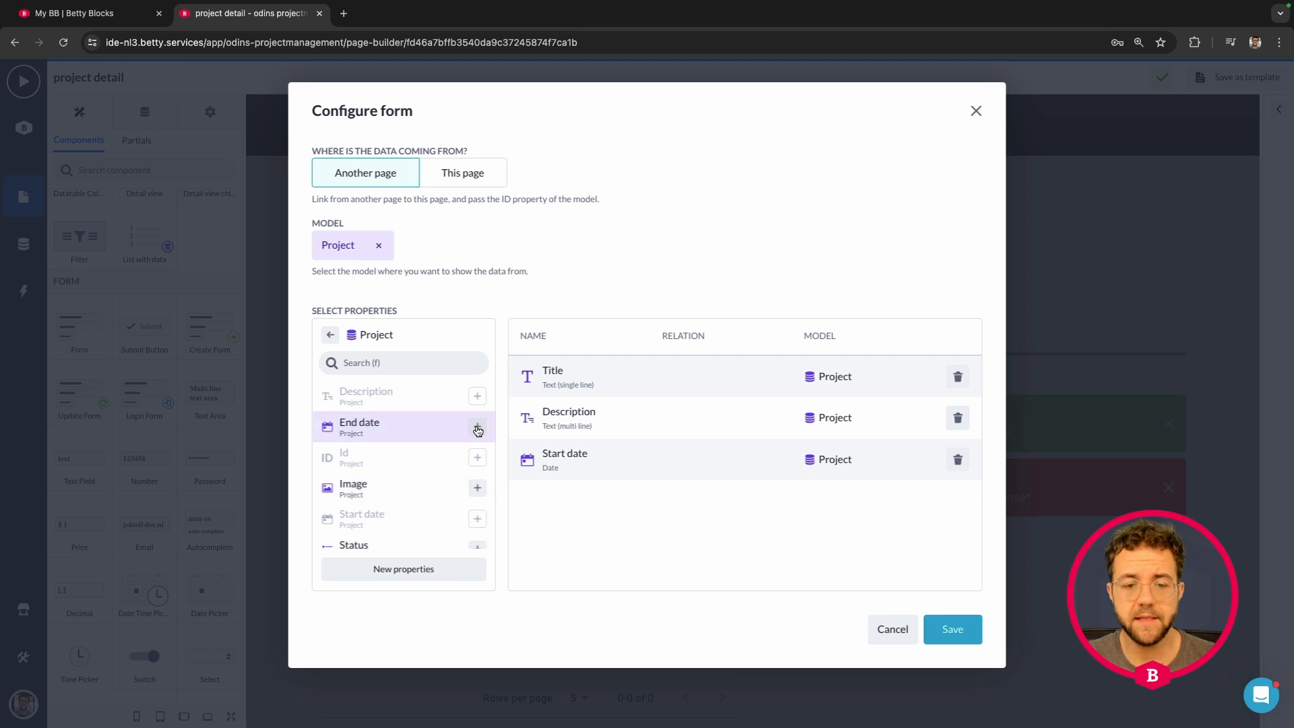
left_click(477, 430)
Step: Add the Status, Image and User properties to the form and save its configuration
scroll(472, 438, "down", 2)
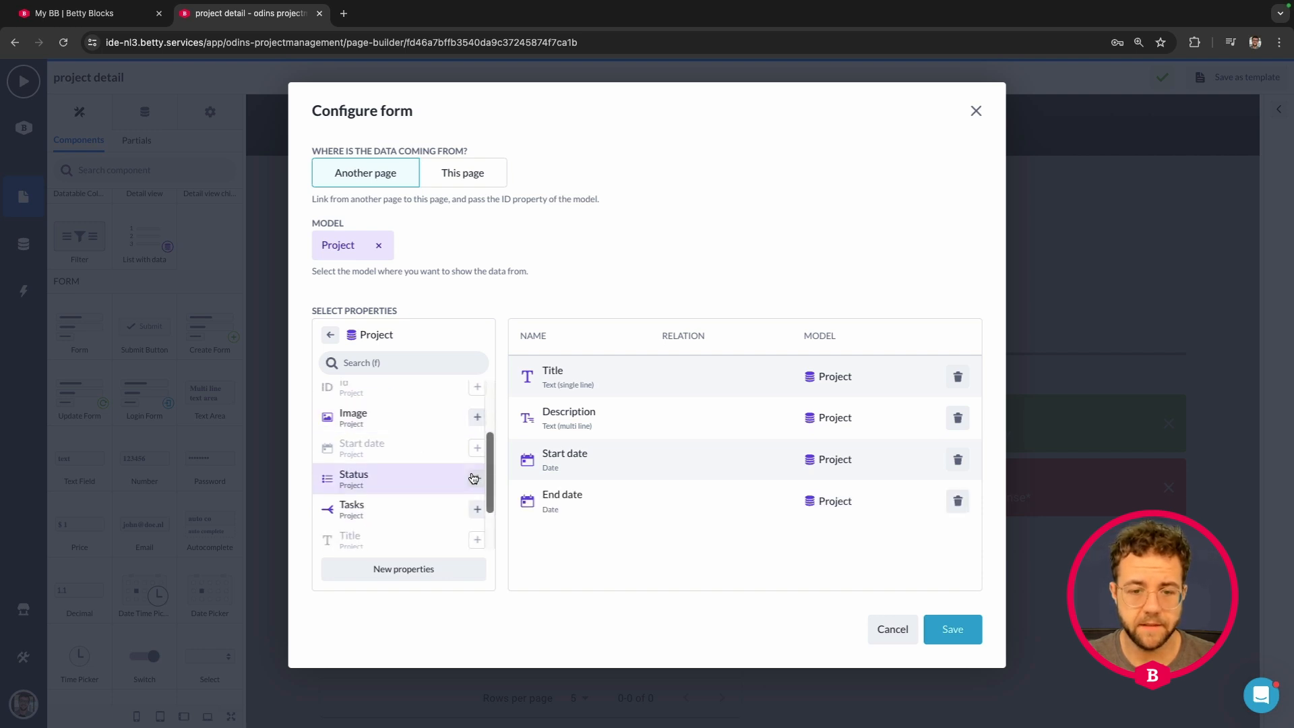
left_click(474, 478)
left_click(477, 416)
scroll(465, 438, "down", 2)
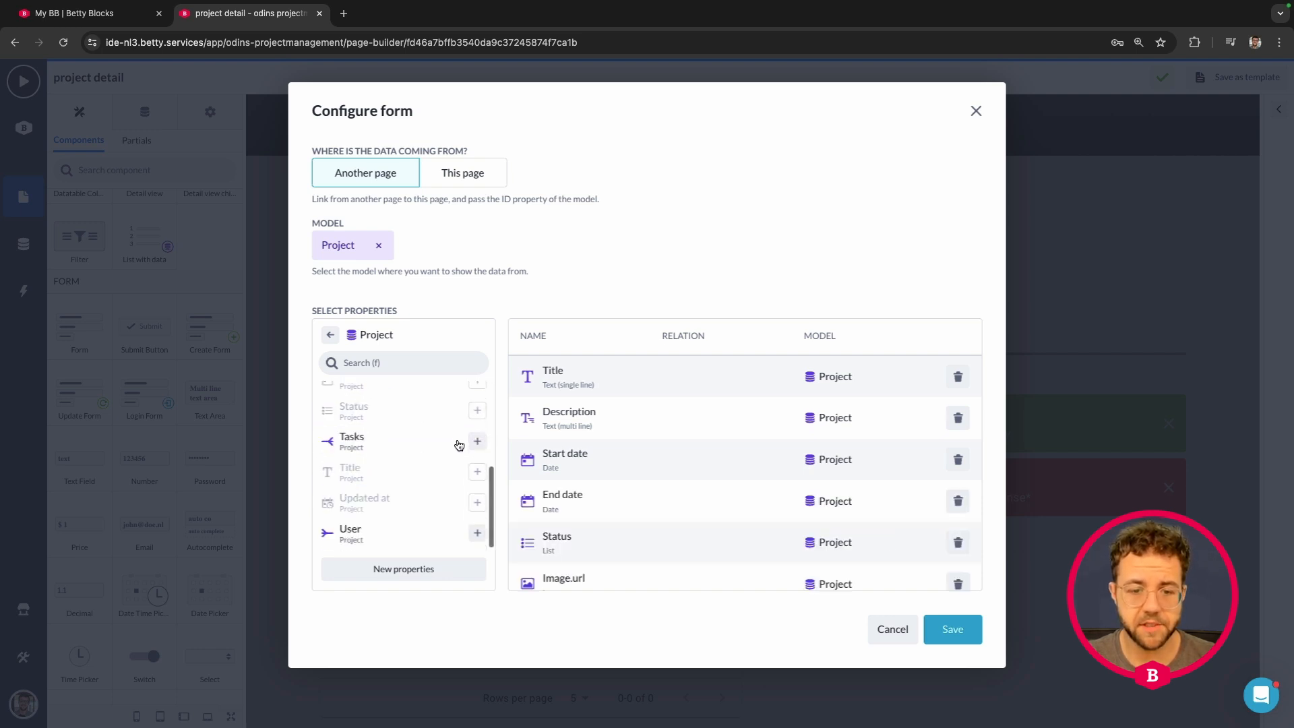
left_click(478, 534)
scroll(648, 515, "down", 2)
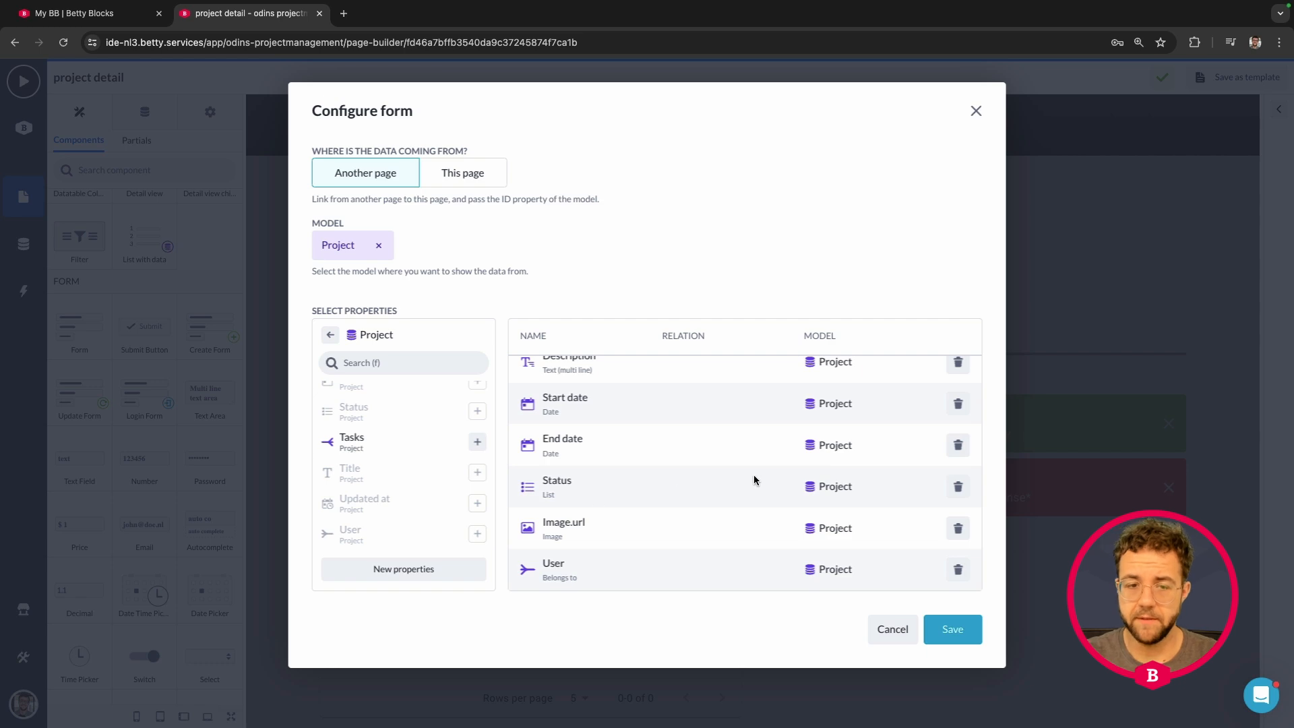
left_click(953, 629)
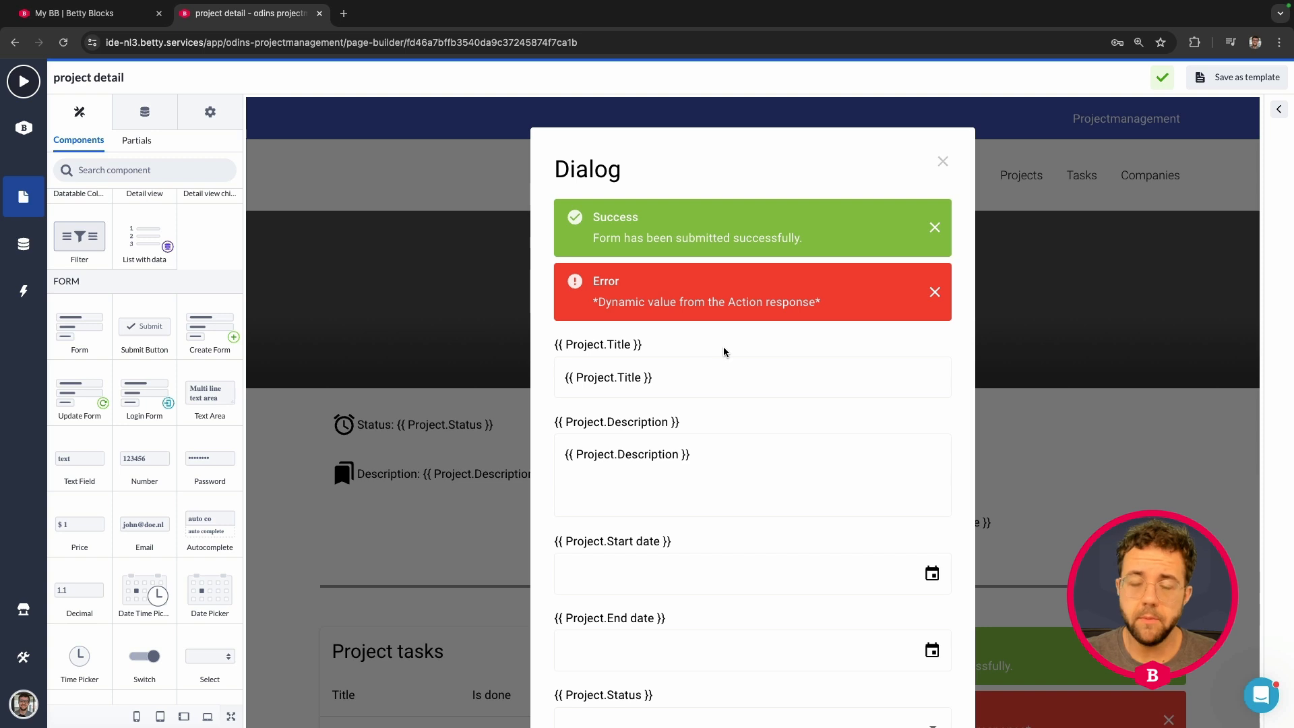
Step: Change the Update Form's filter rule to Project.Id equals the id input variable and save the filter
left_click(682, 413)
left_click(647, 401)
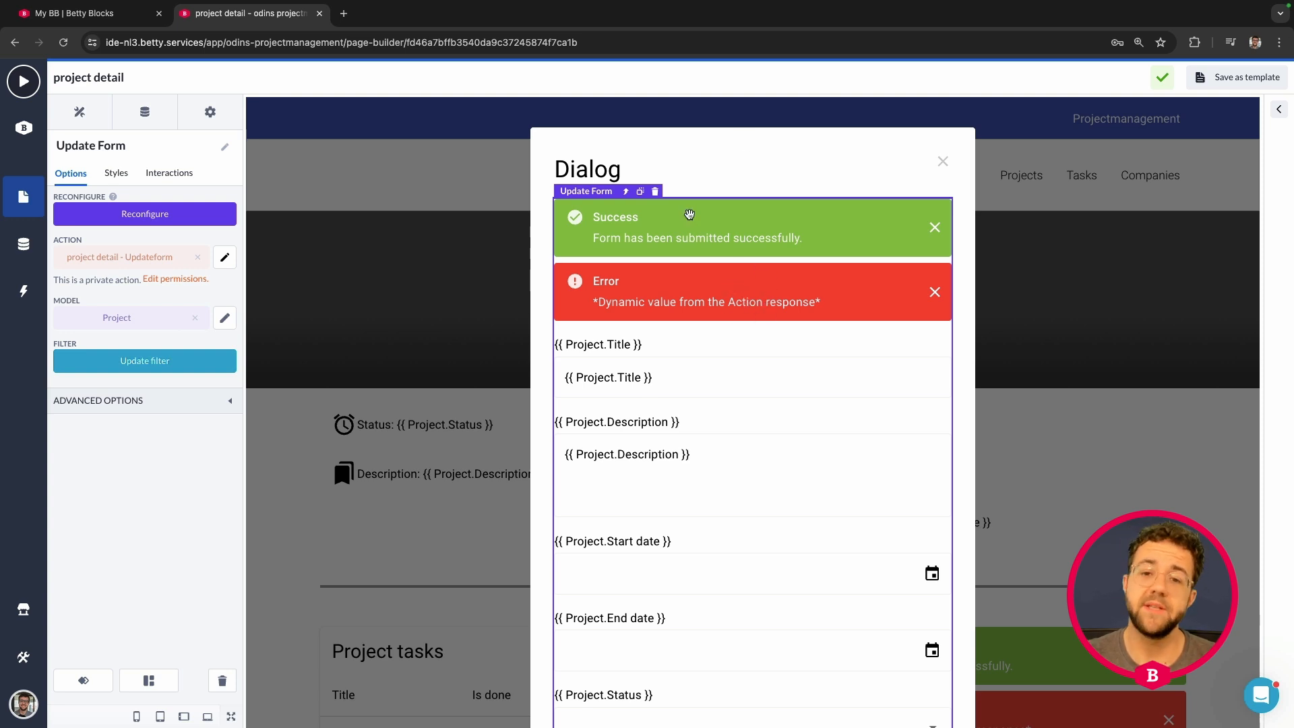
left_click(674, 304)
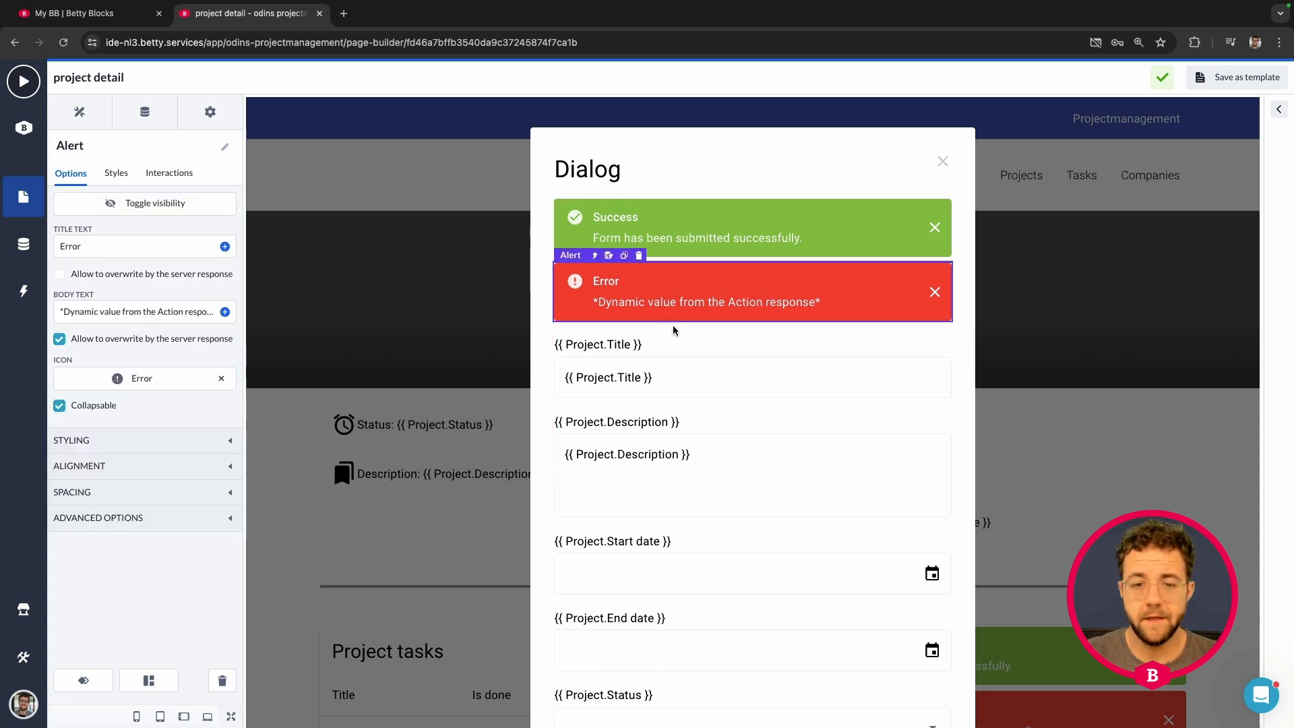
left_click(594, 257)
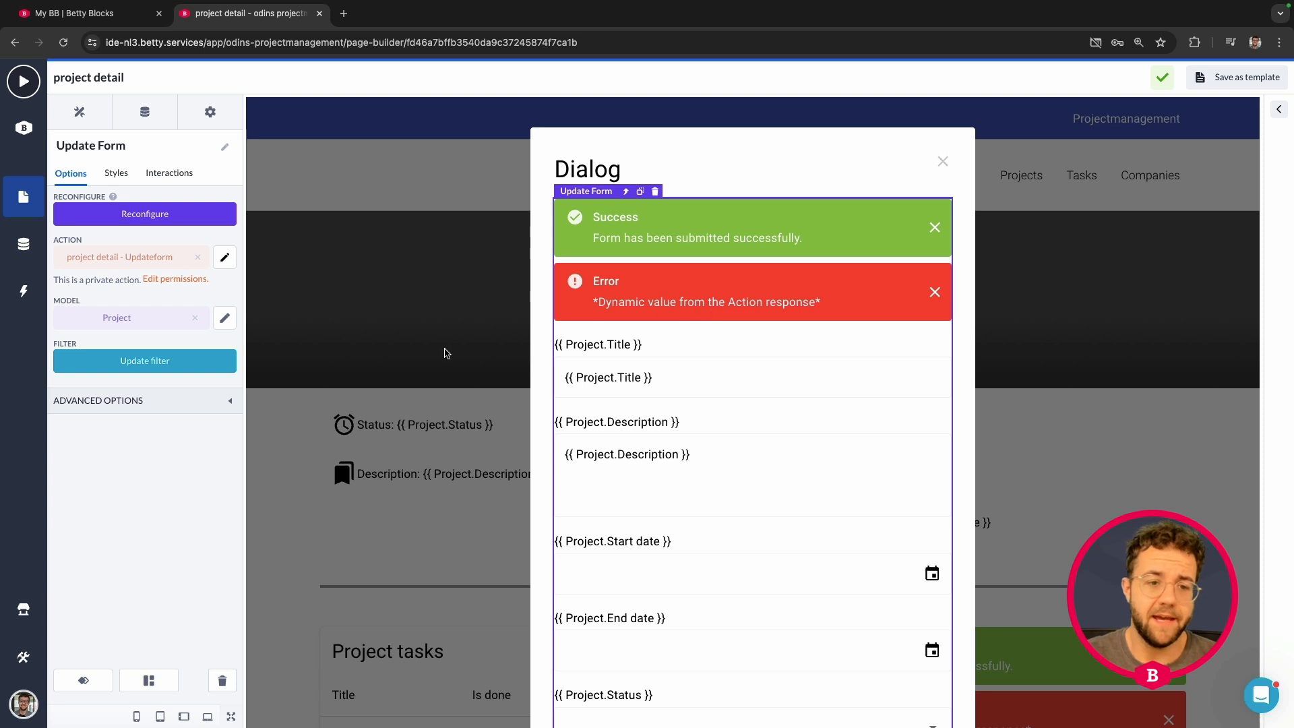
left_click(150, 358)
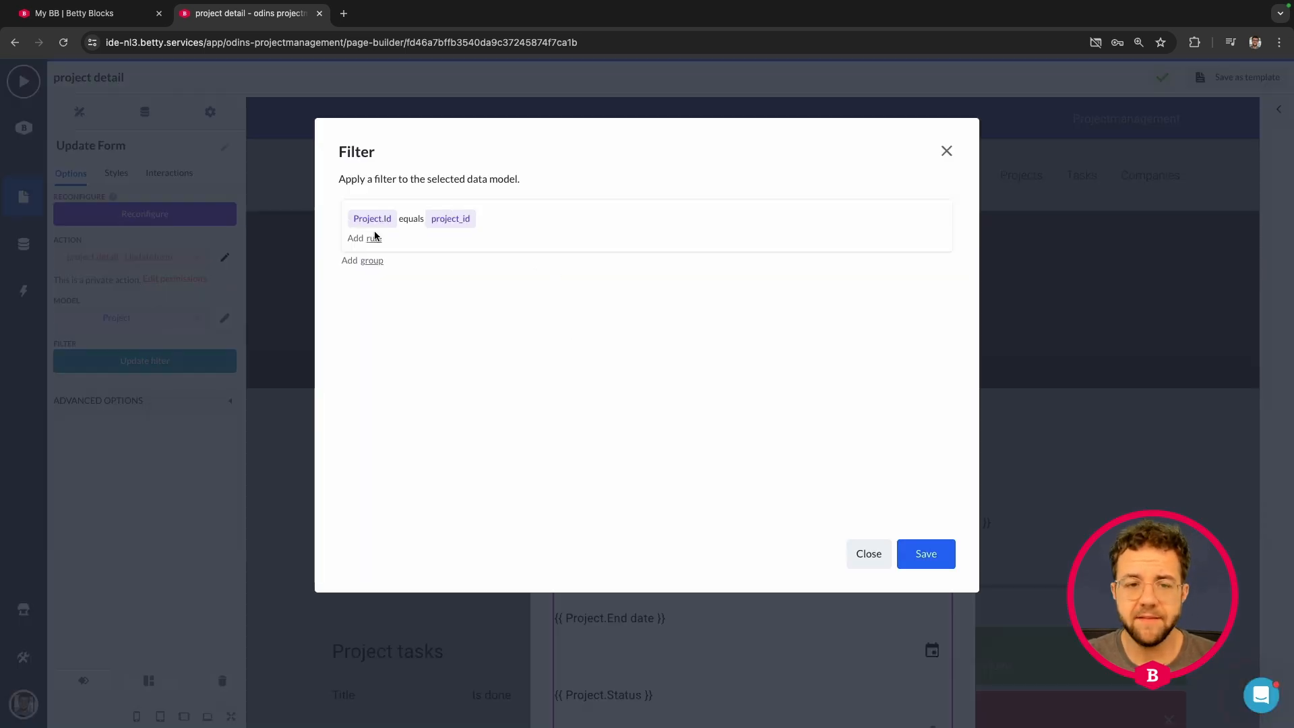
left_click(513, 219)
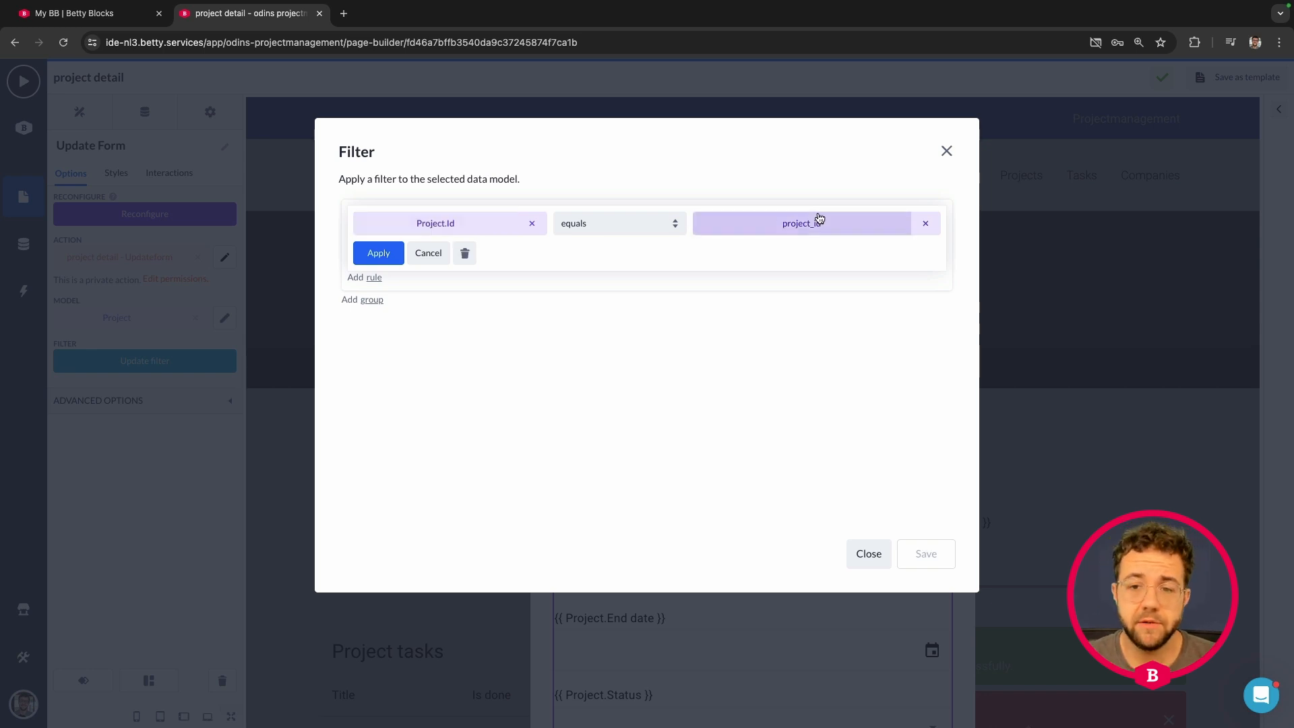
left_click(799, 228)
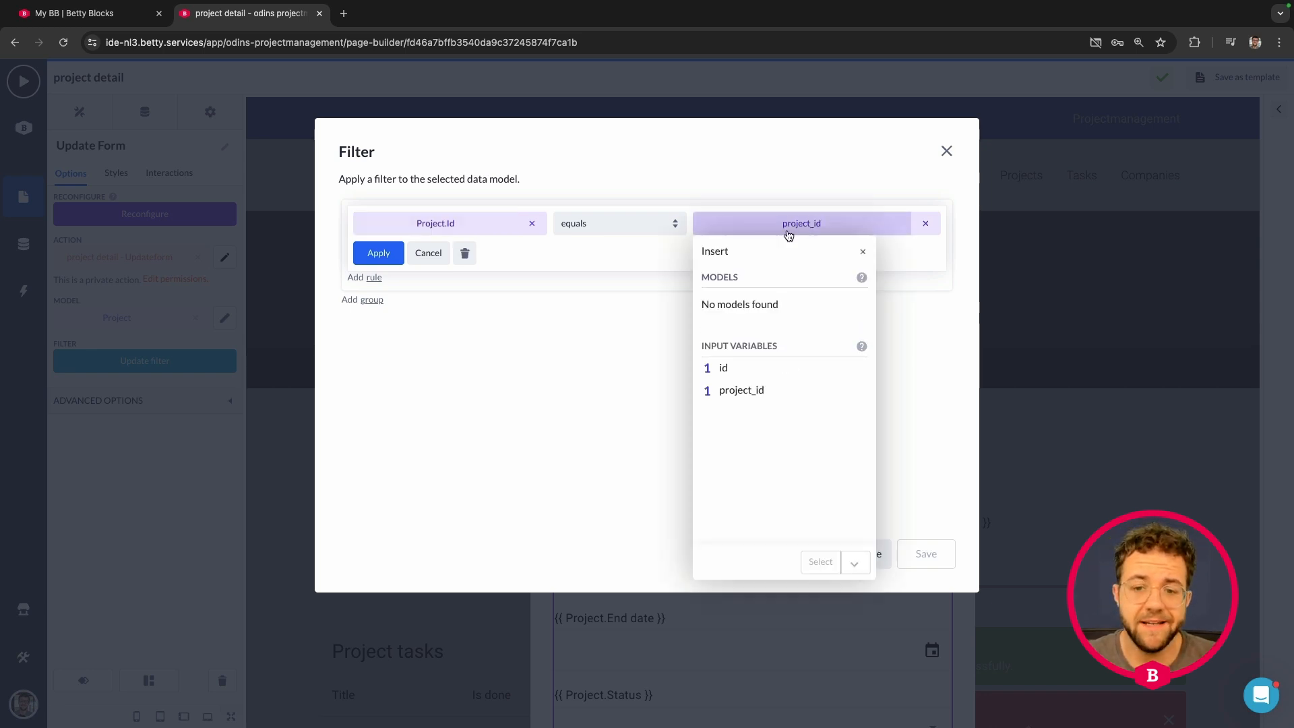
left_click(707, 367)
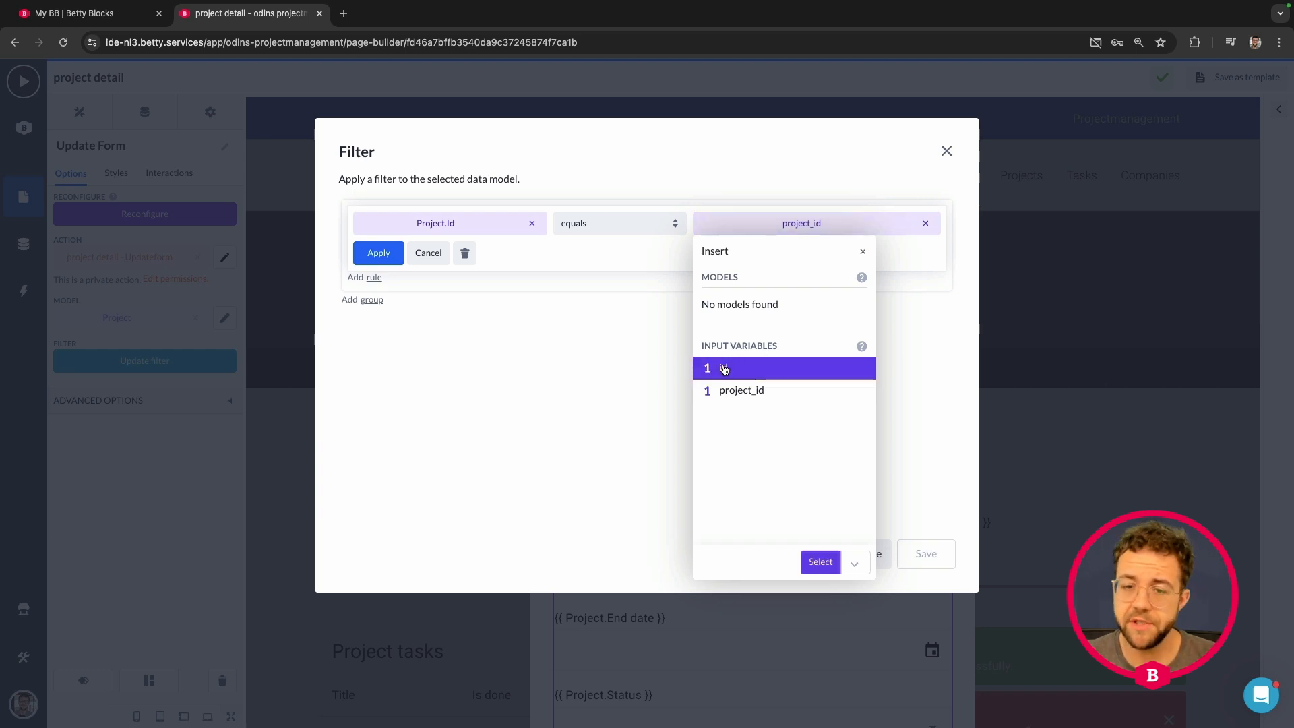
left_click(810, 563)
left_click(424, 230)
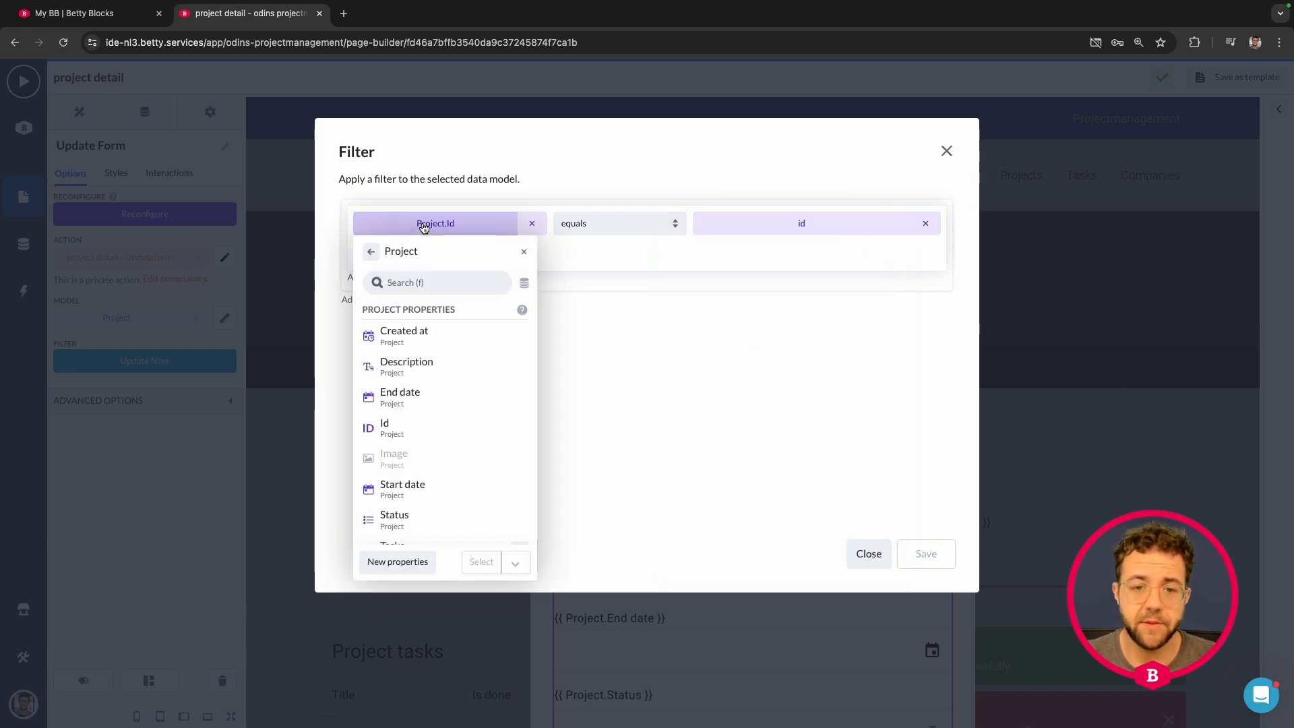
left_click(615, 319)
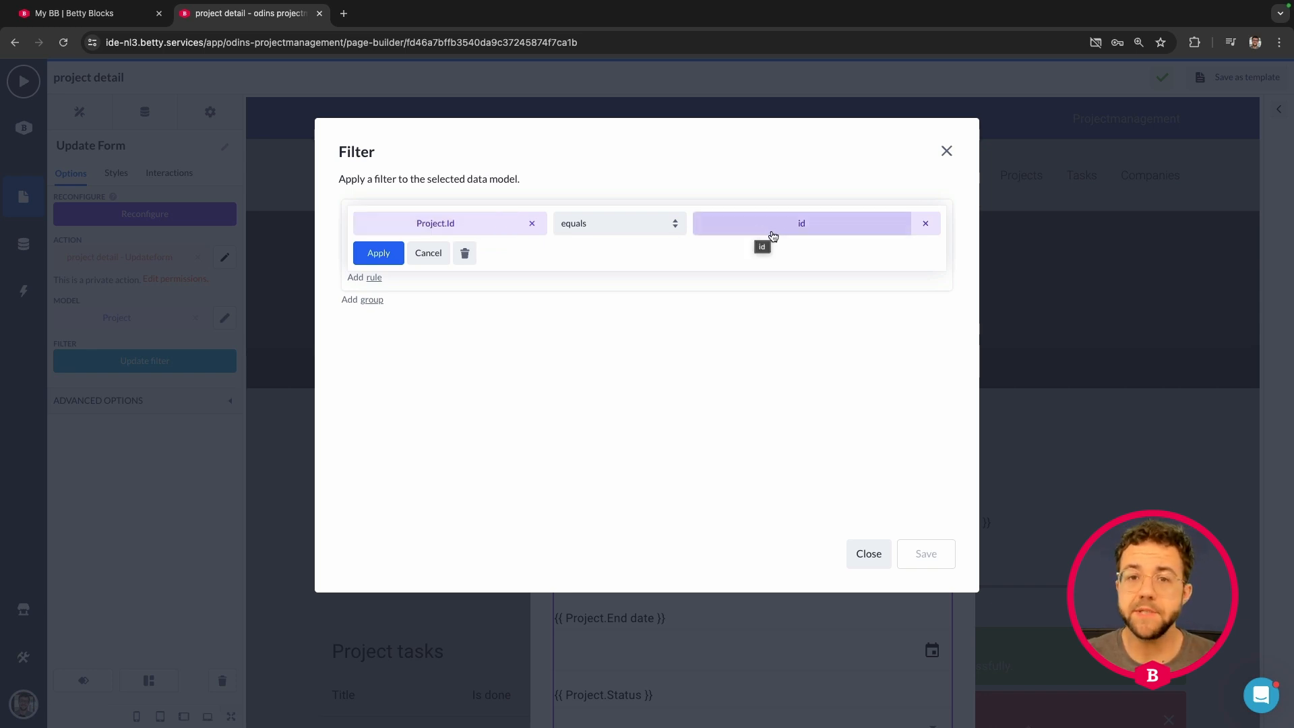
left_click(377, 253)
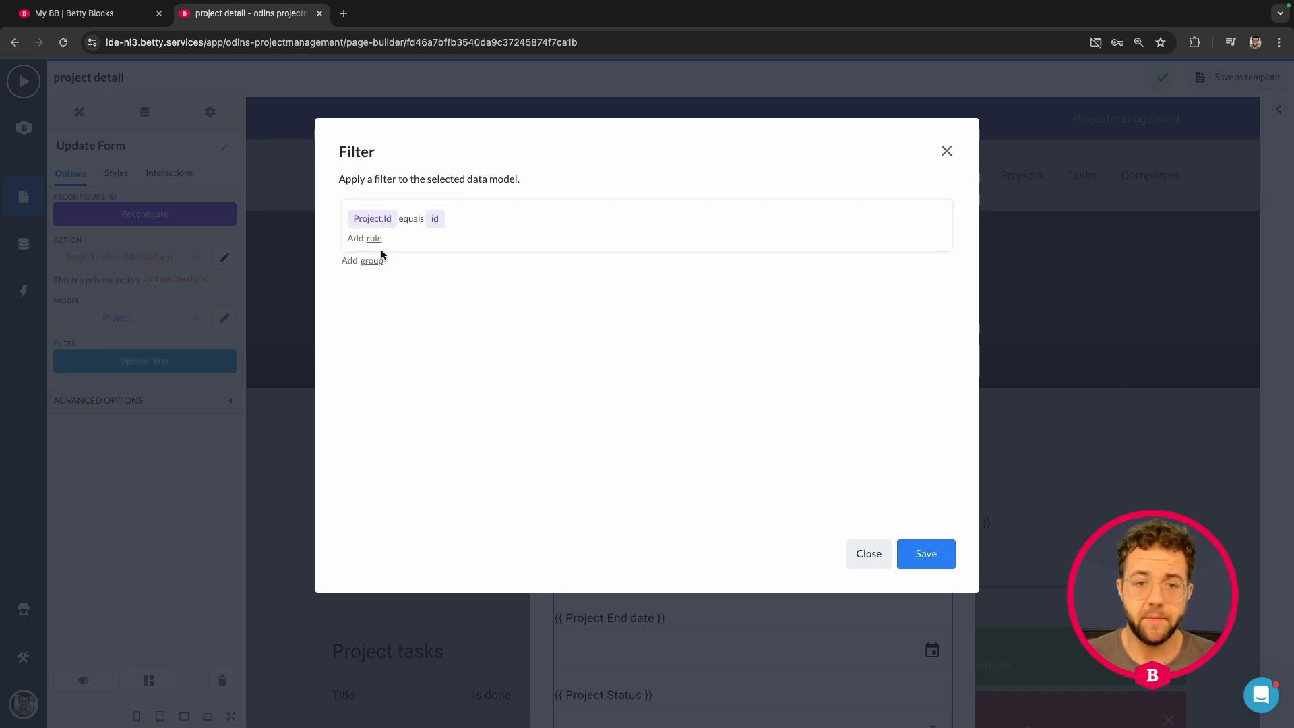
left_click(926, 554)
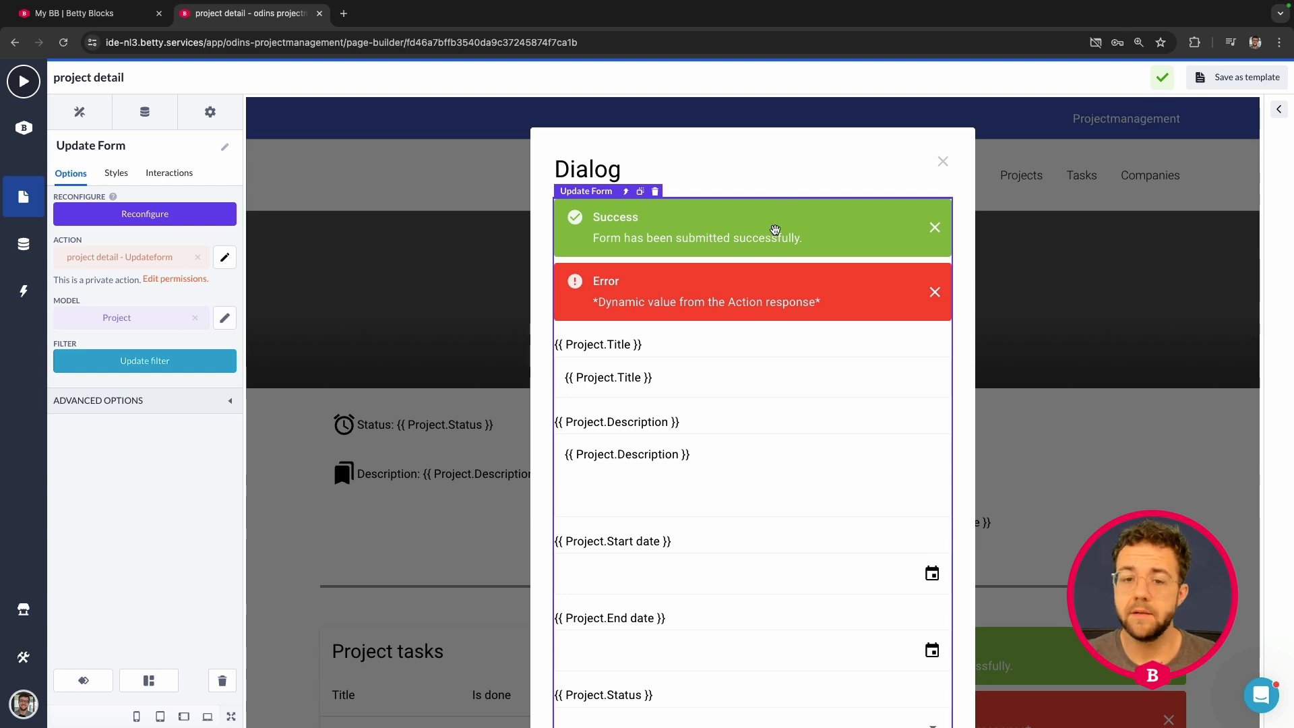
Step: Change the dialog's title text to "Update project"
scroll(775, 229, "down", 6)
scroll(775, 230, "up", 5)
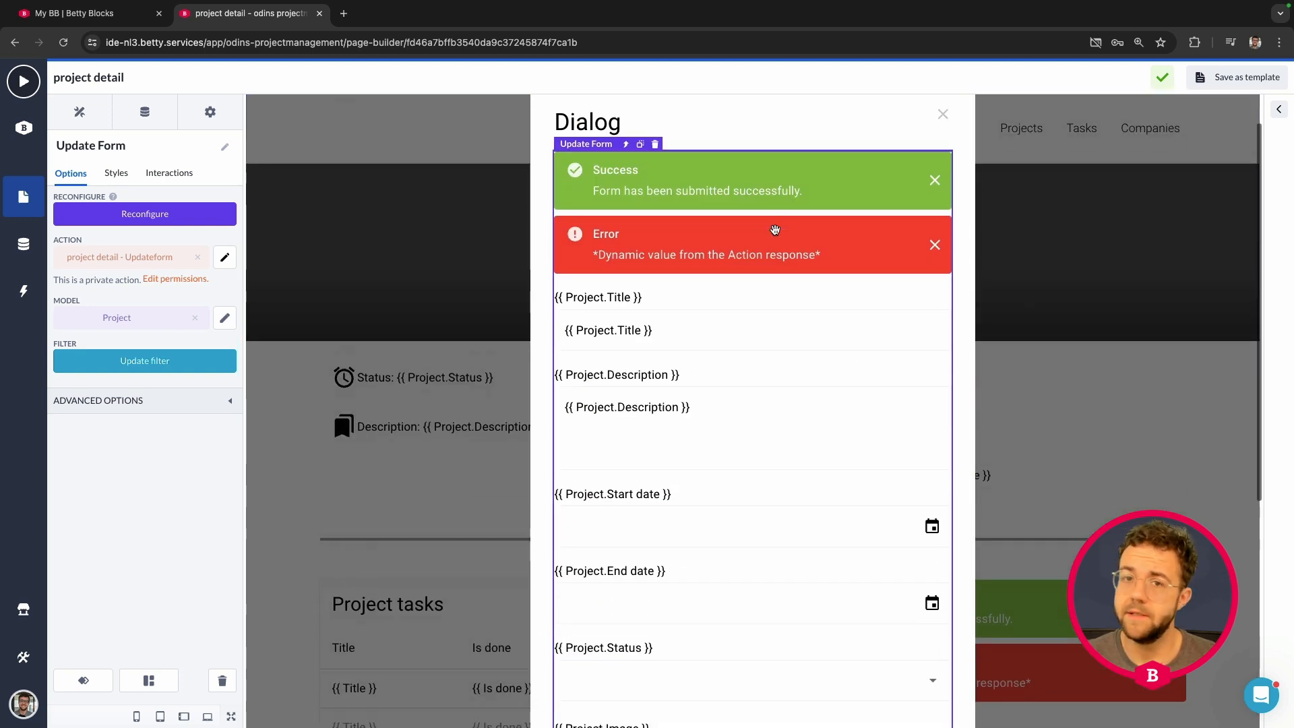
left_click(602, 122)
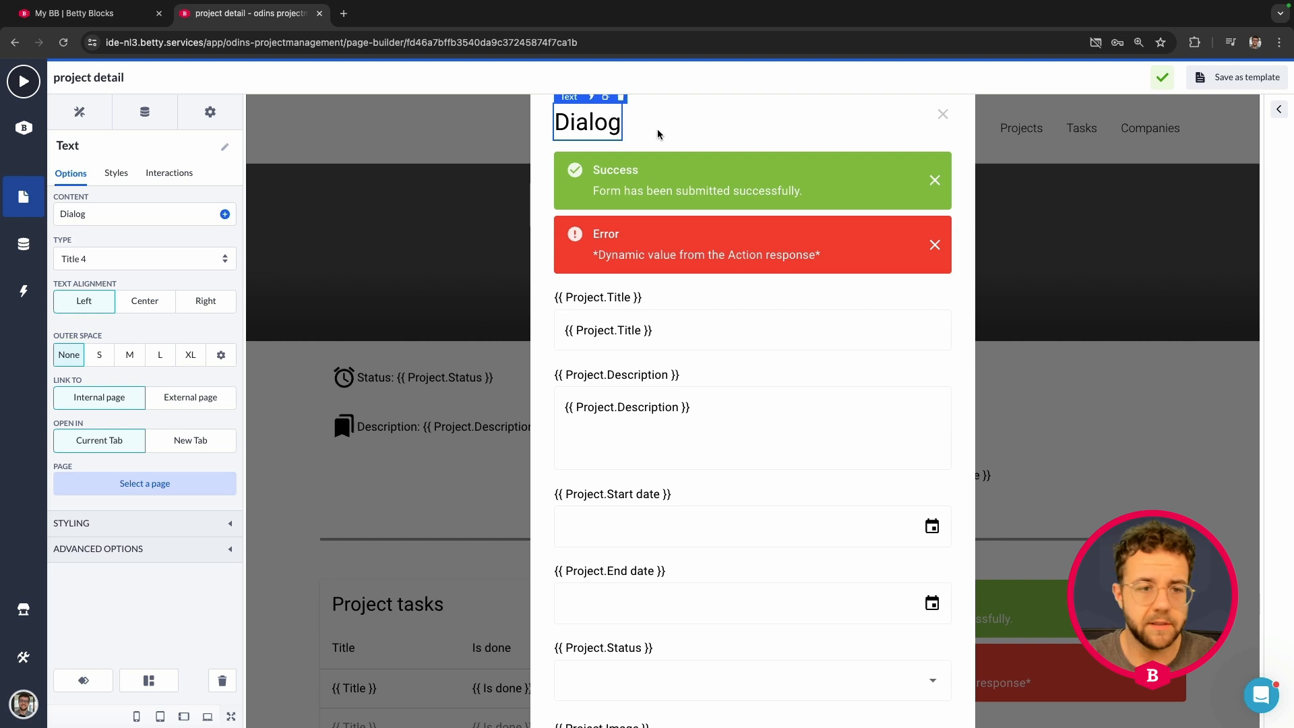
left_click(137, 220)
key("ctrl+a")
type("U")
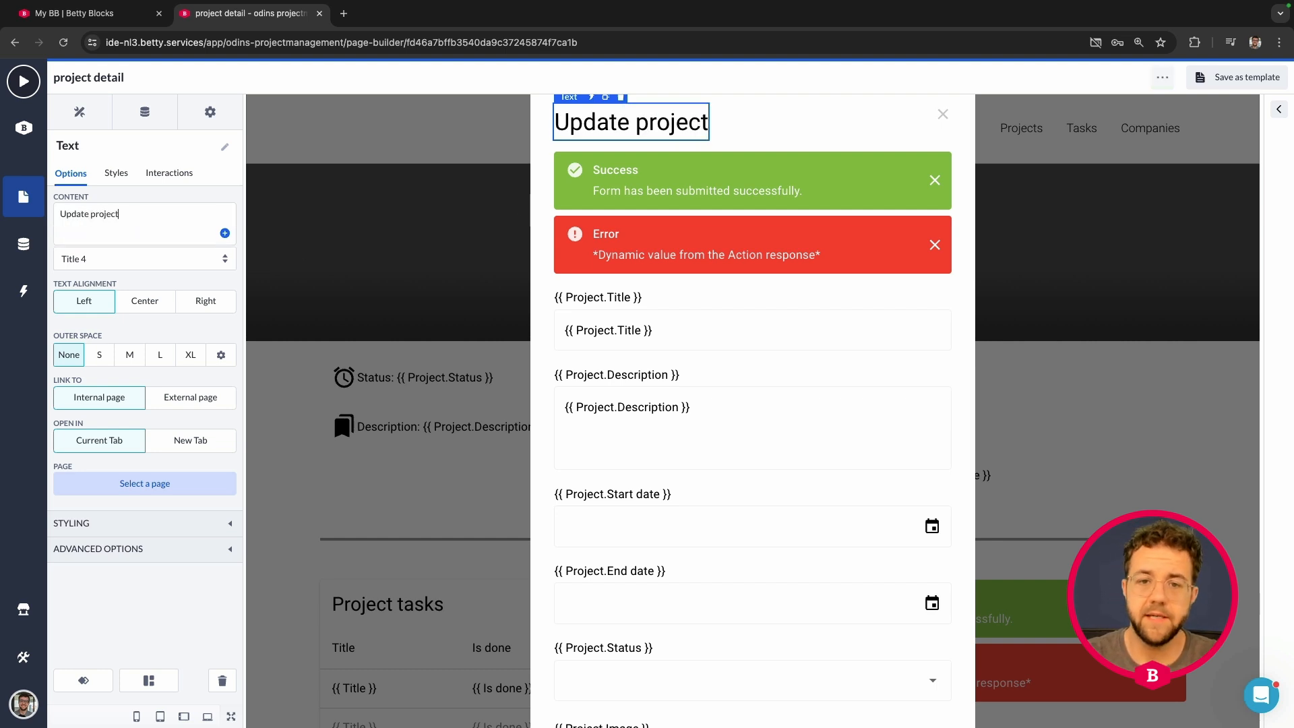
Step: Move the dialog's Cancel button into the update form, directly beside the Send button
scroll(588, 151, "up", 1)
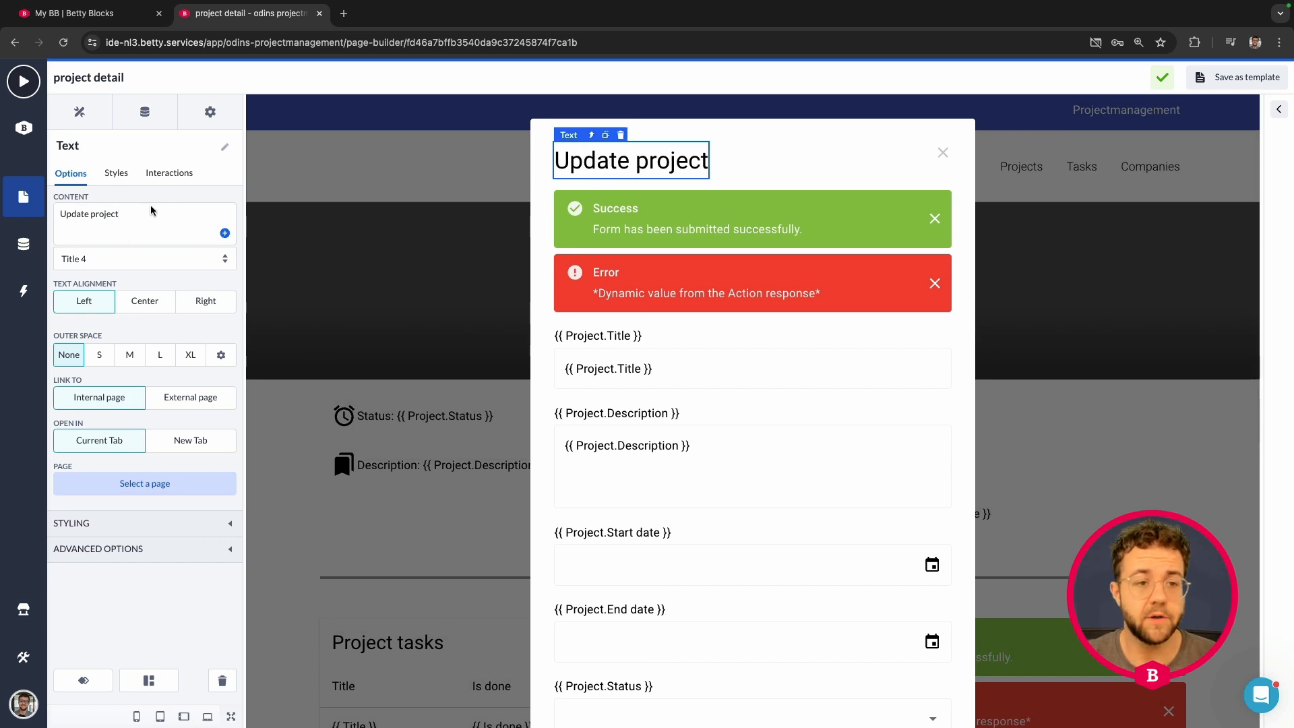
scroll(765, 285, "down", 6)
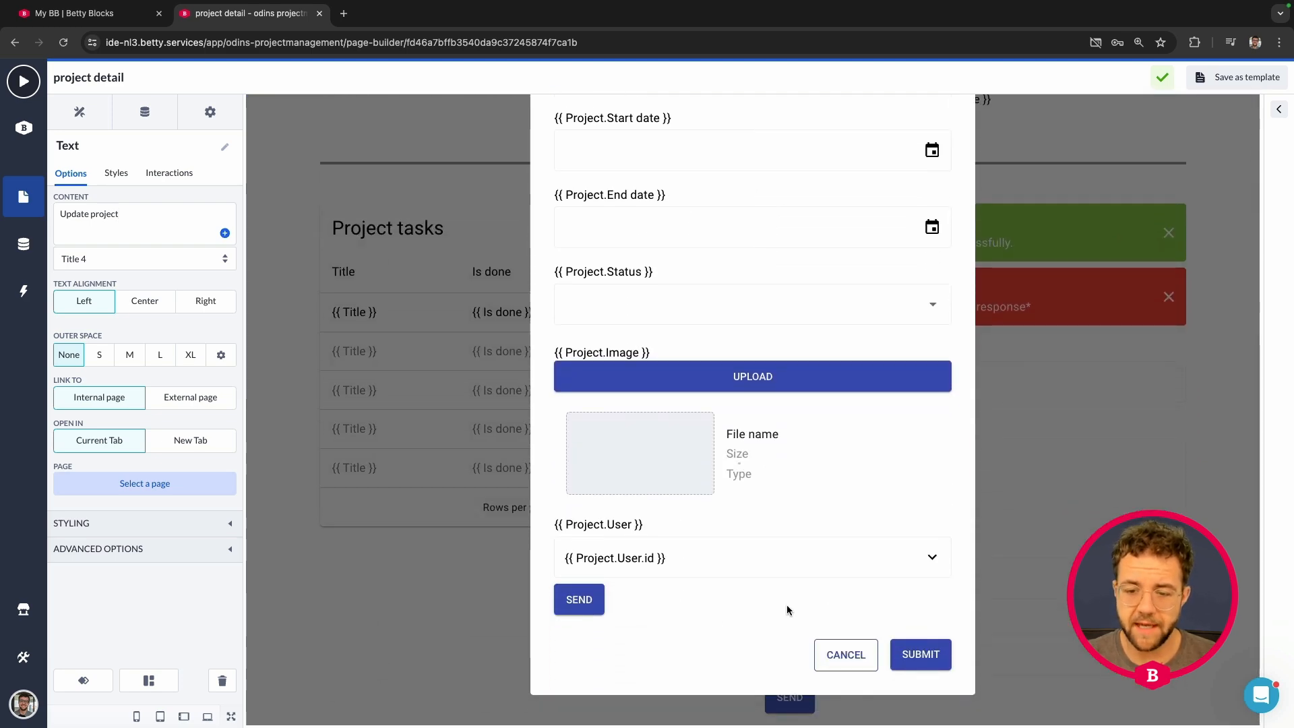
scroll(790, 605, "down", 6)
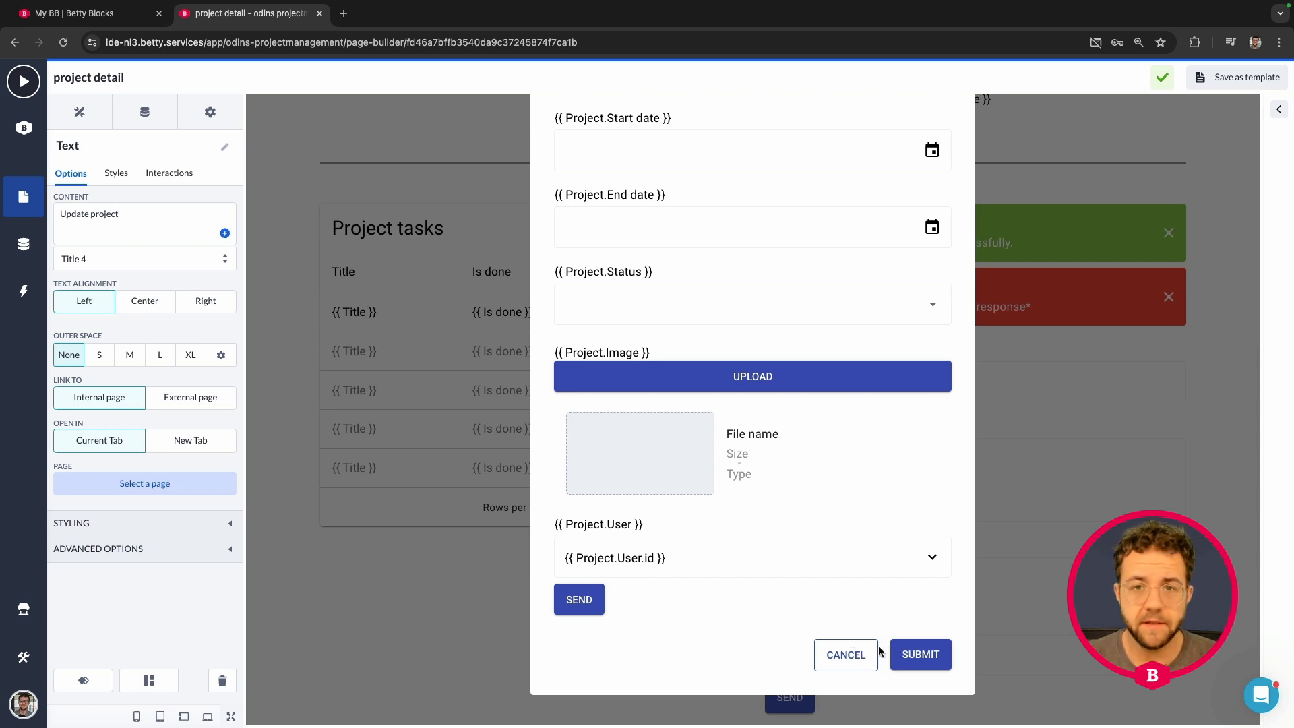
left_click(844, 654)
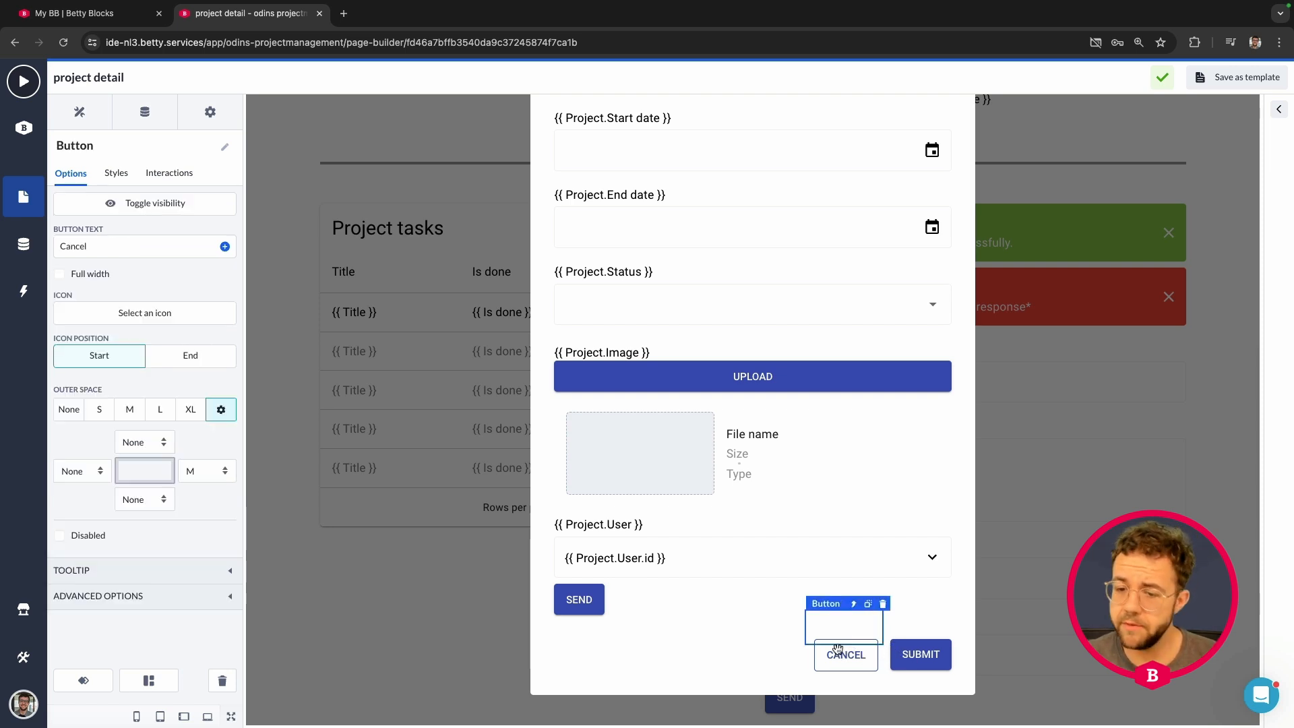
left_click_drag(857, 660, 716, 607)
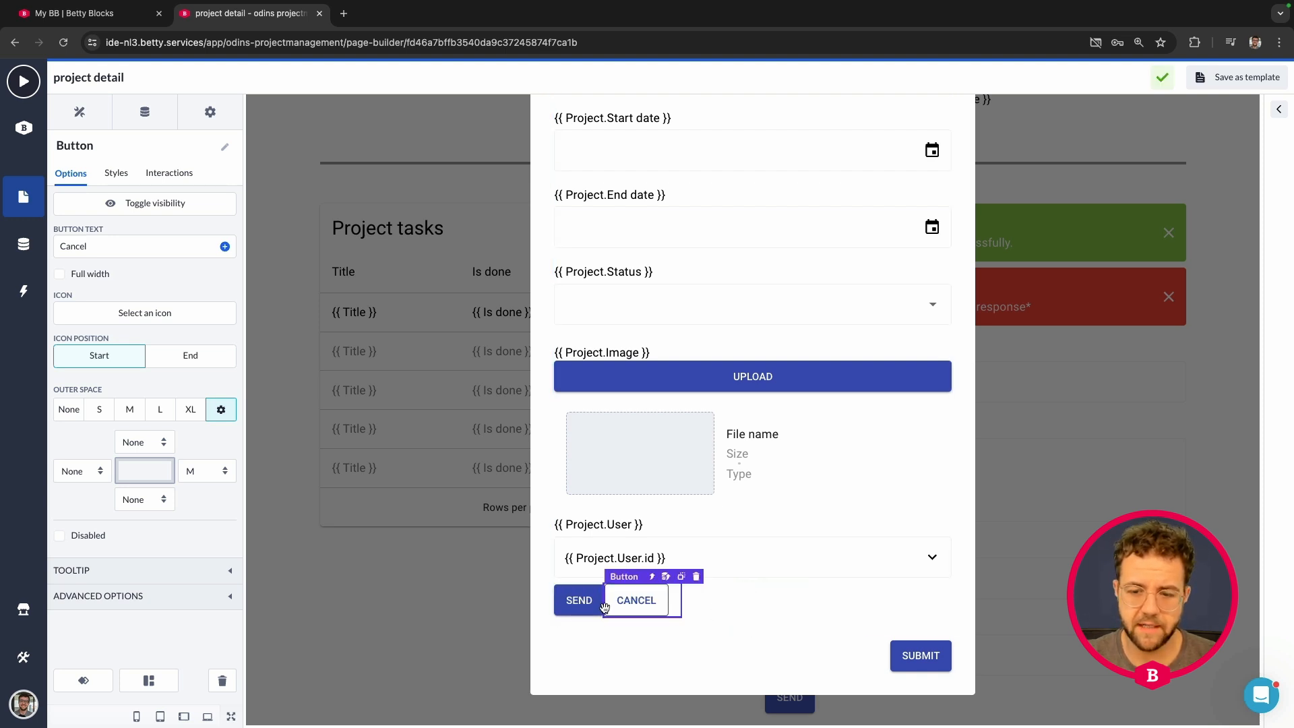
Step: Set the outer space on the right side of the dialog's Send button to L
left_click(576, 601)
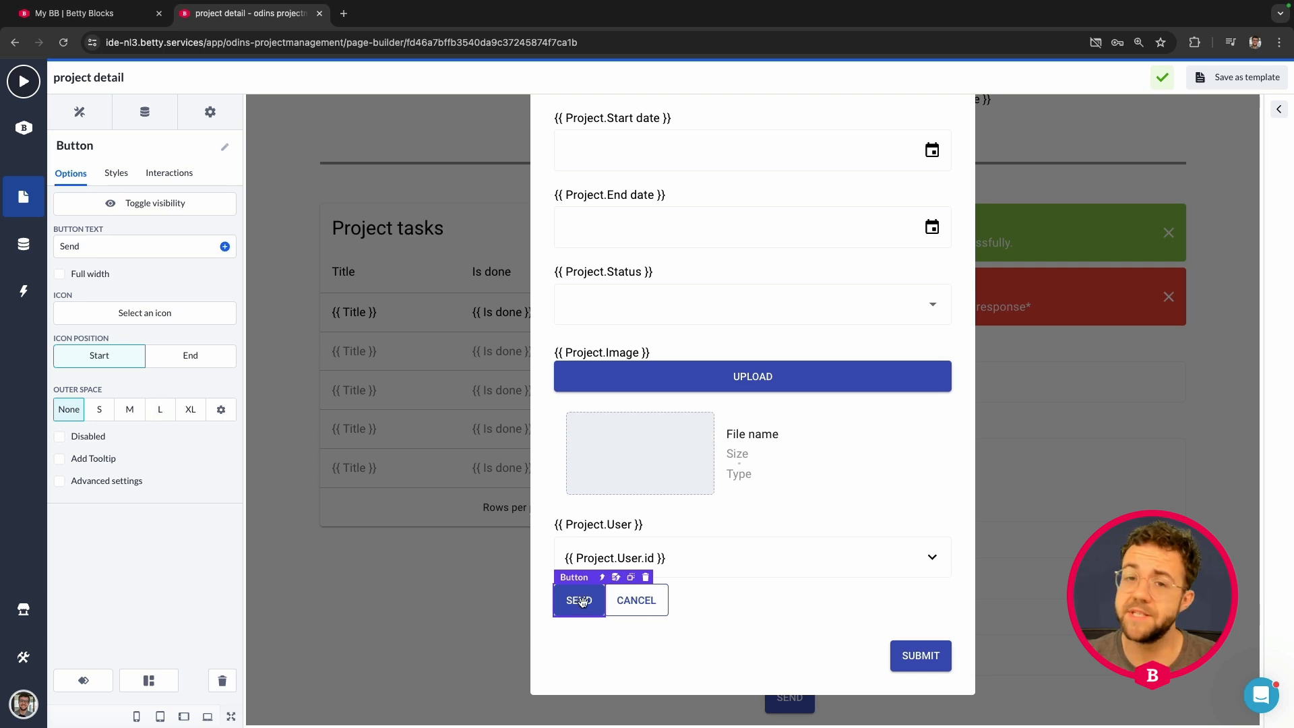
left_click(220, 409)
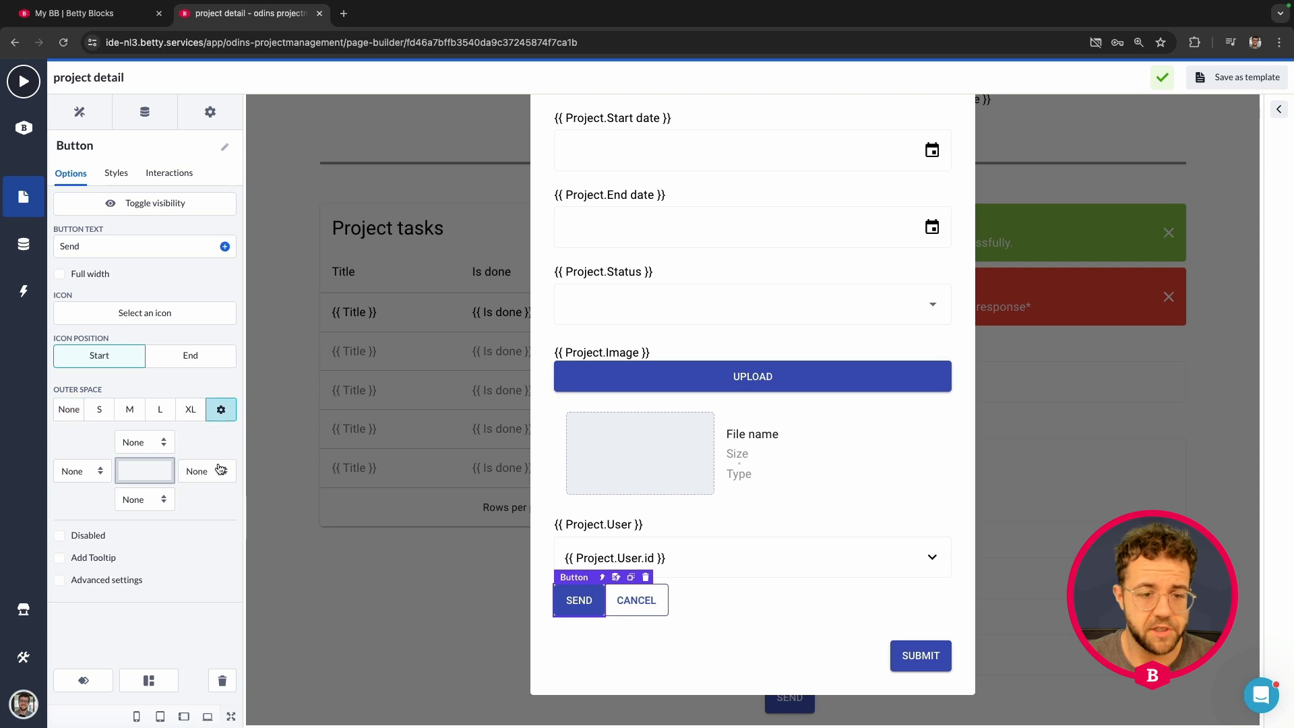
left_click(210, 465)
left_click(205, 515)
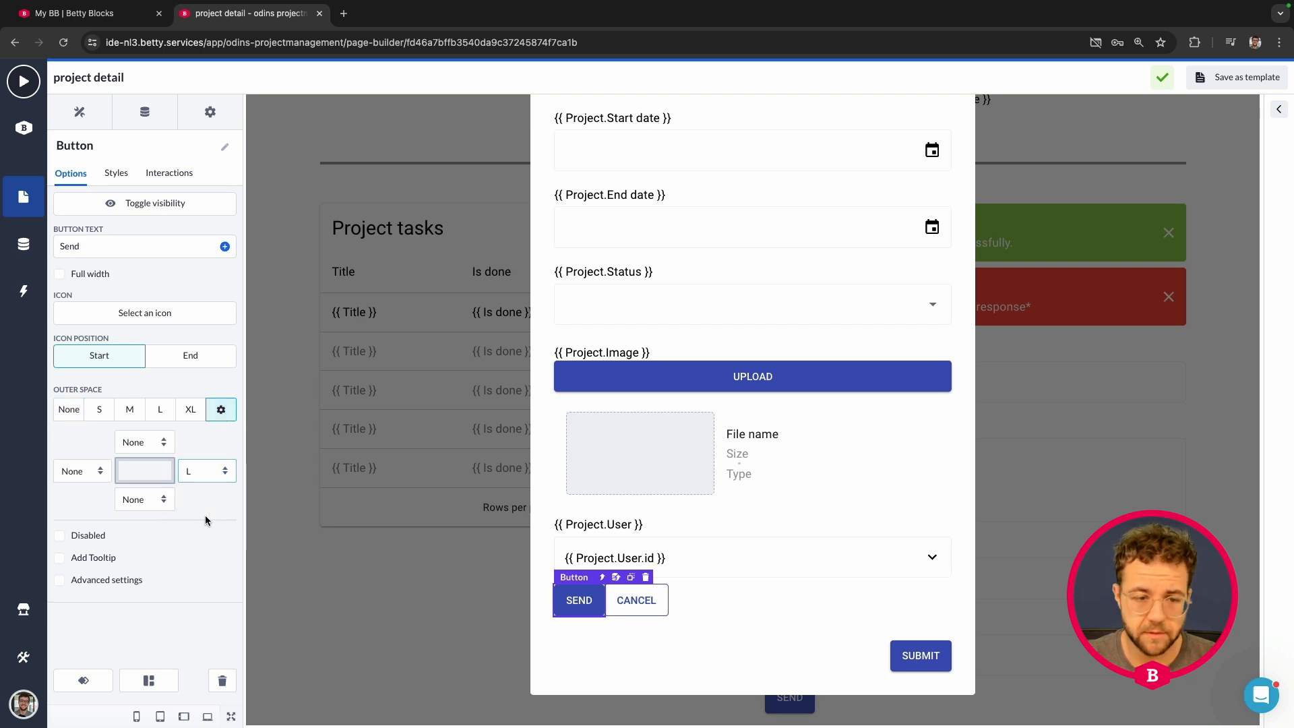
Step: Delete the box holding the Submit button at the bottom of the dialog
left_click(616, 654)
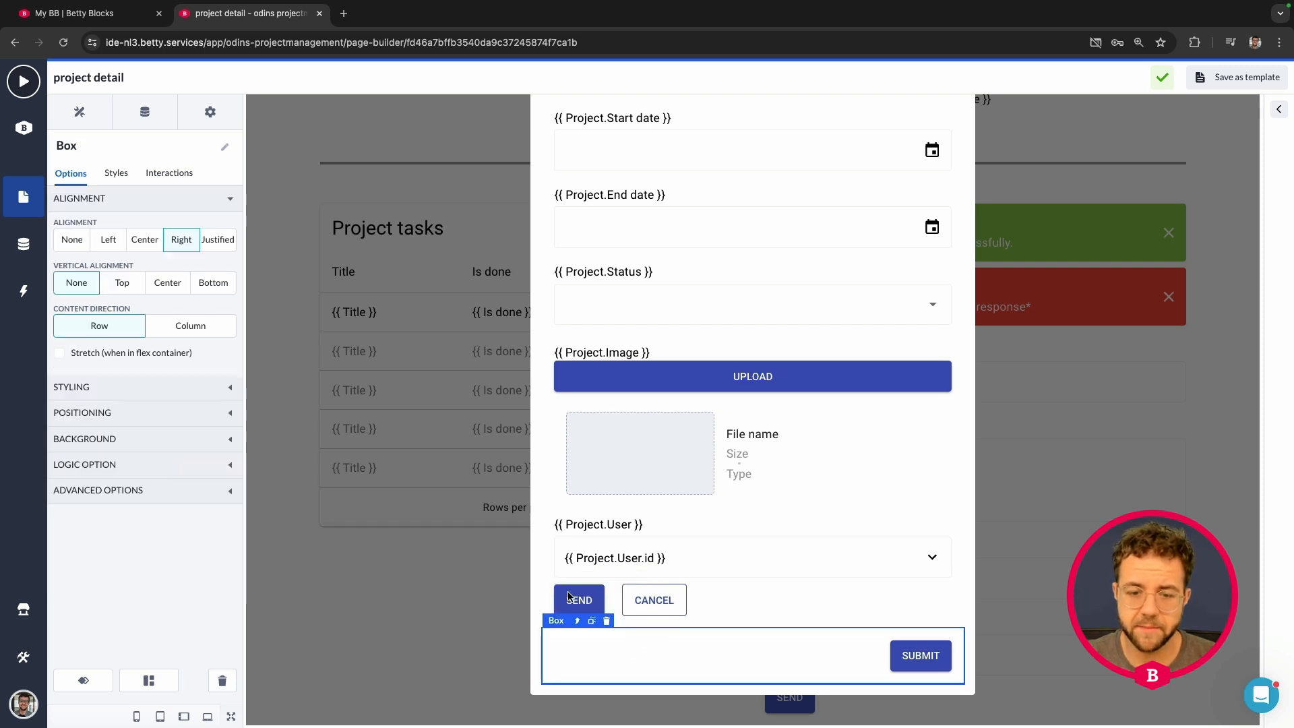
left_click(925, 657)
left_click(936, 636)
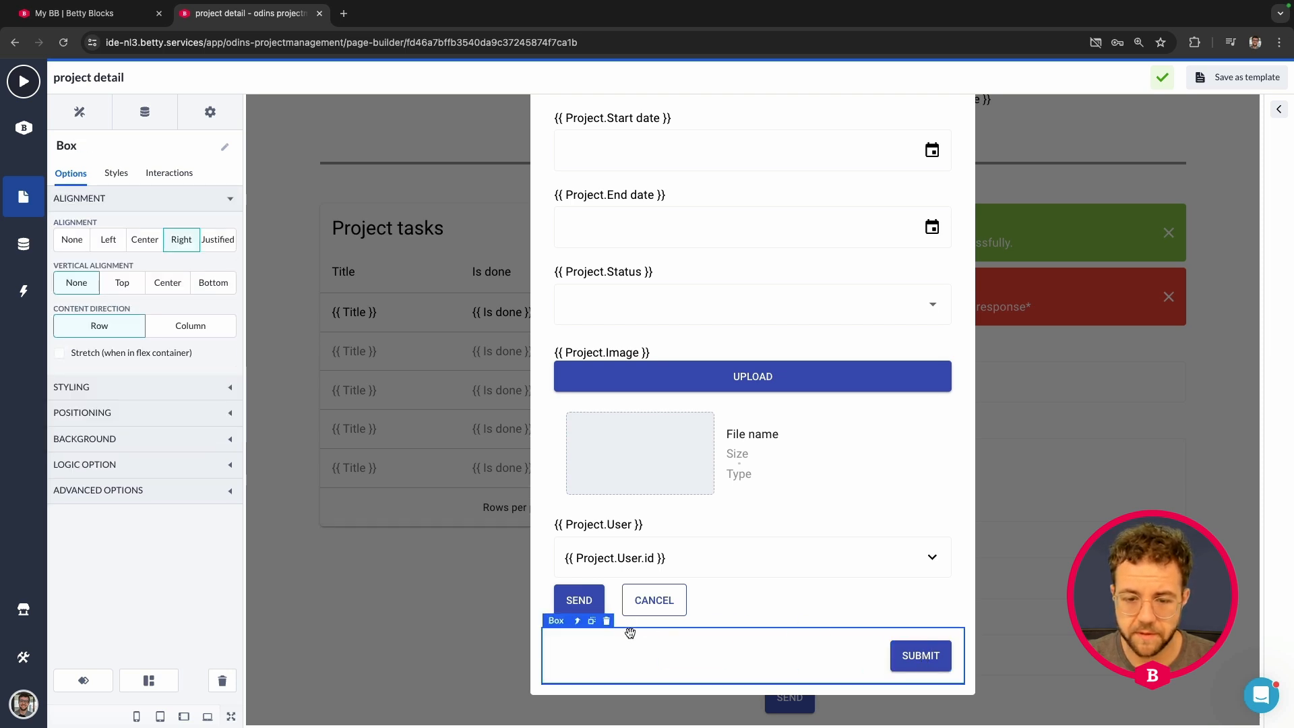
left_click(607, 621)
left_click(820, 195)
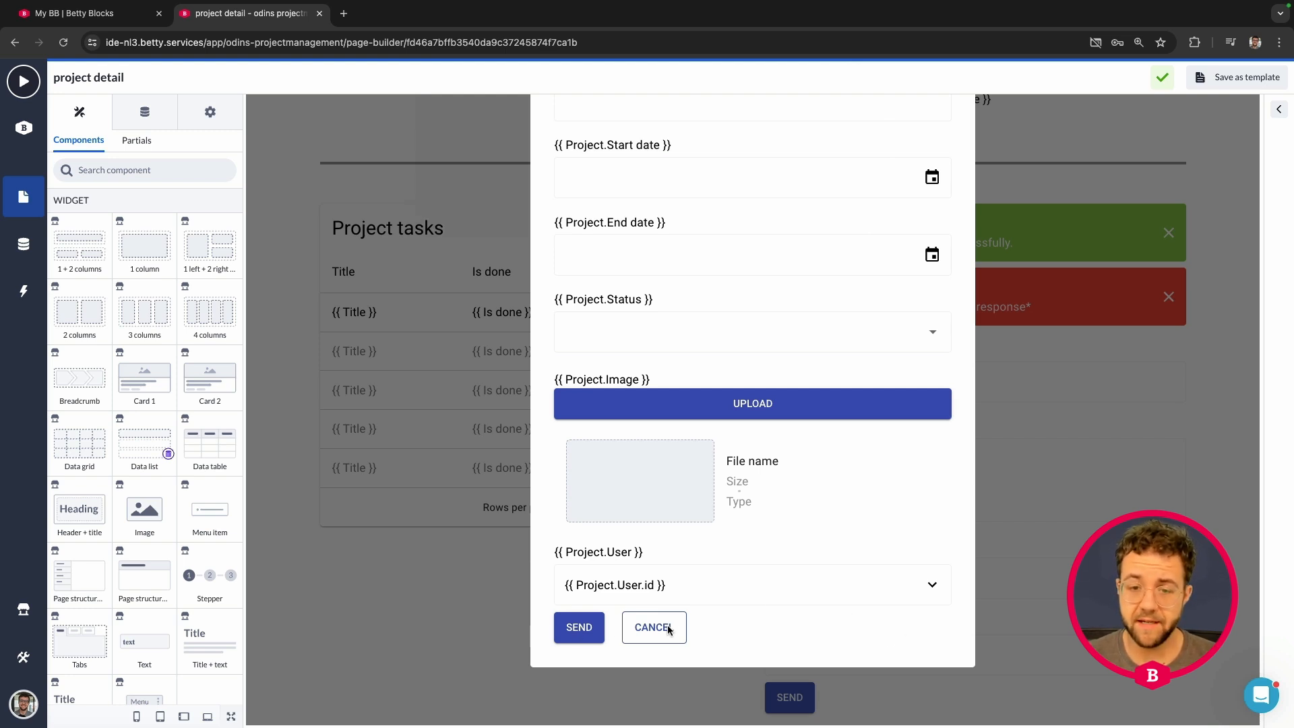
Step: Start a new interaction on the dialog's update form with onActionSuccess as the triggering event
scroll(669, 624, "up", 6)
scroll(687, 563, "down", 4)
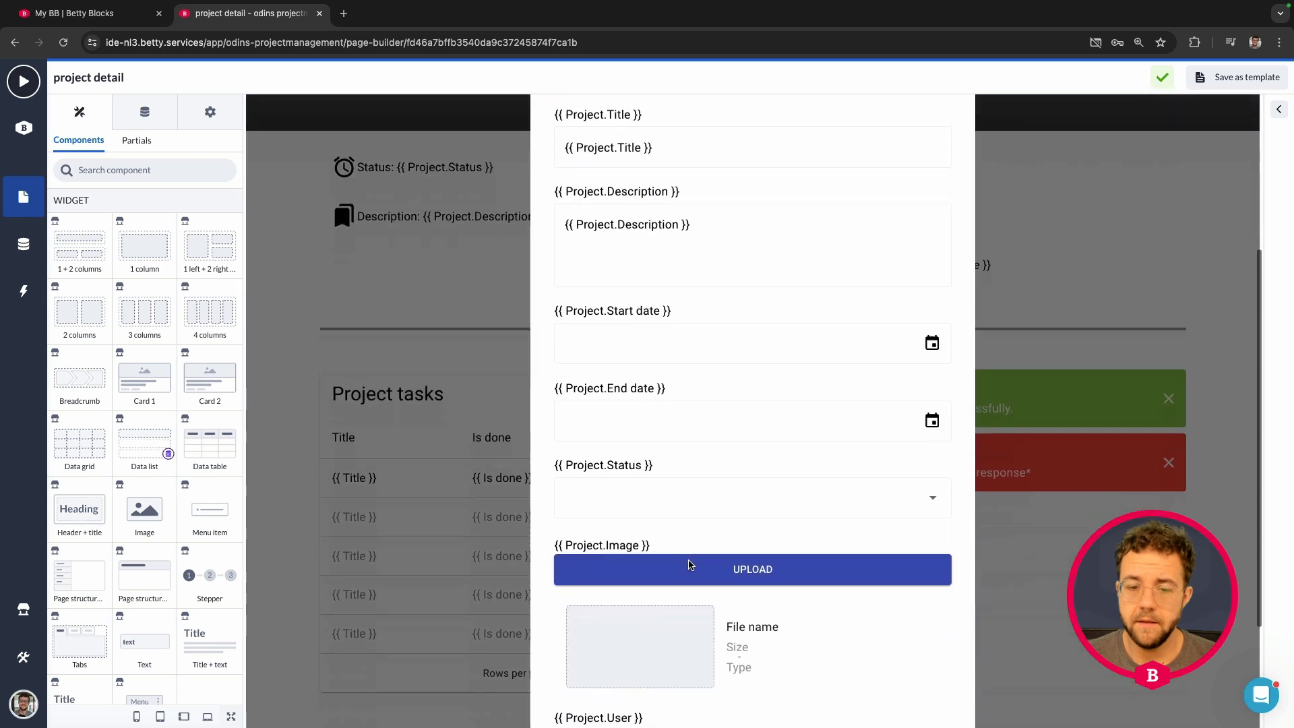
scroll(689, 564, "down", 3)
left_click(687, 559)
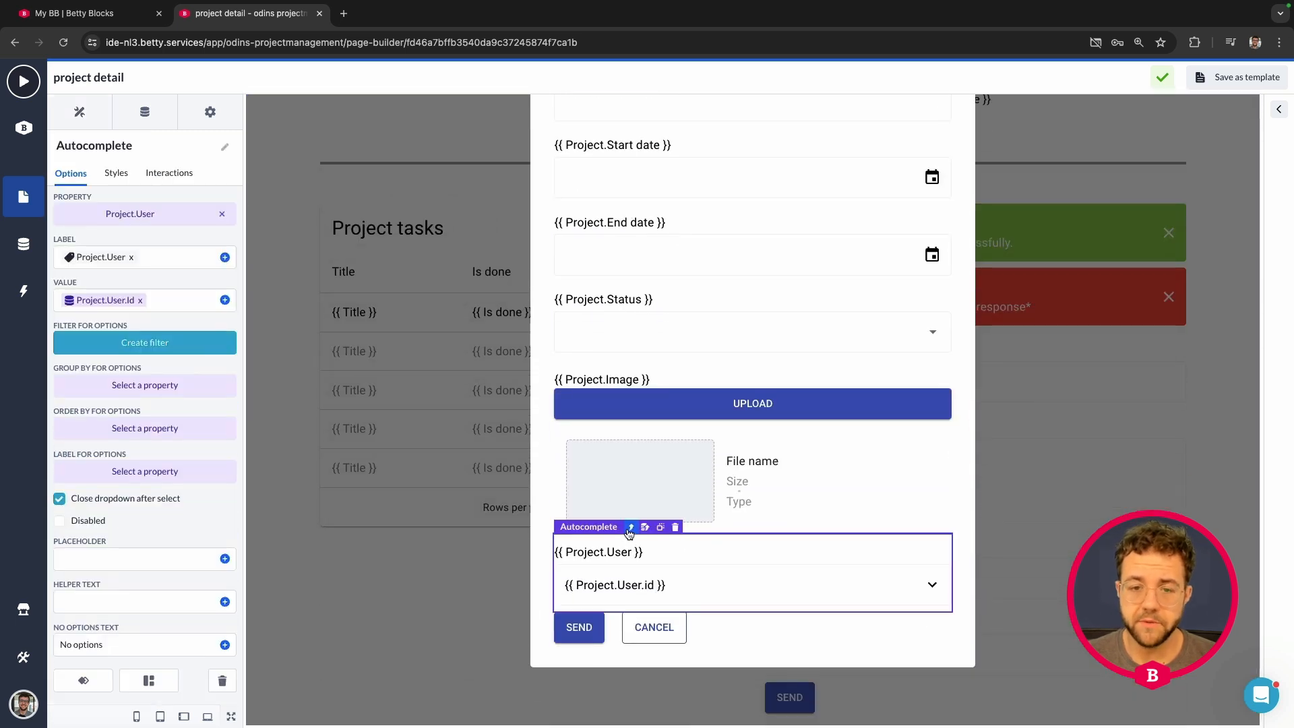
left_click(630, 527)
scroll(639, 405, "up", 6)
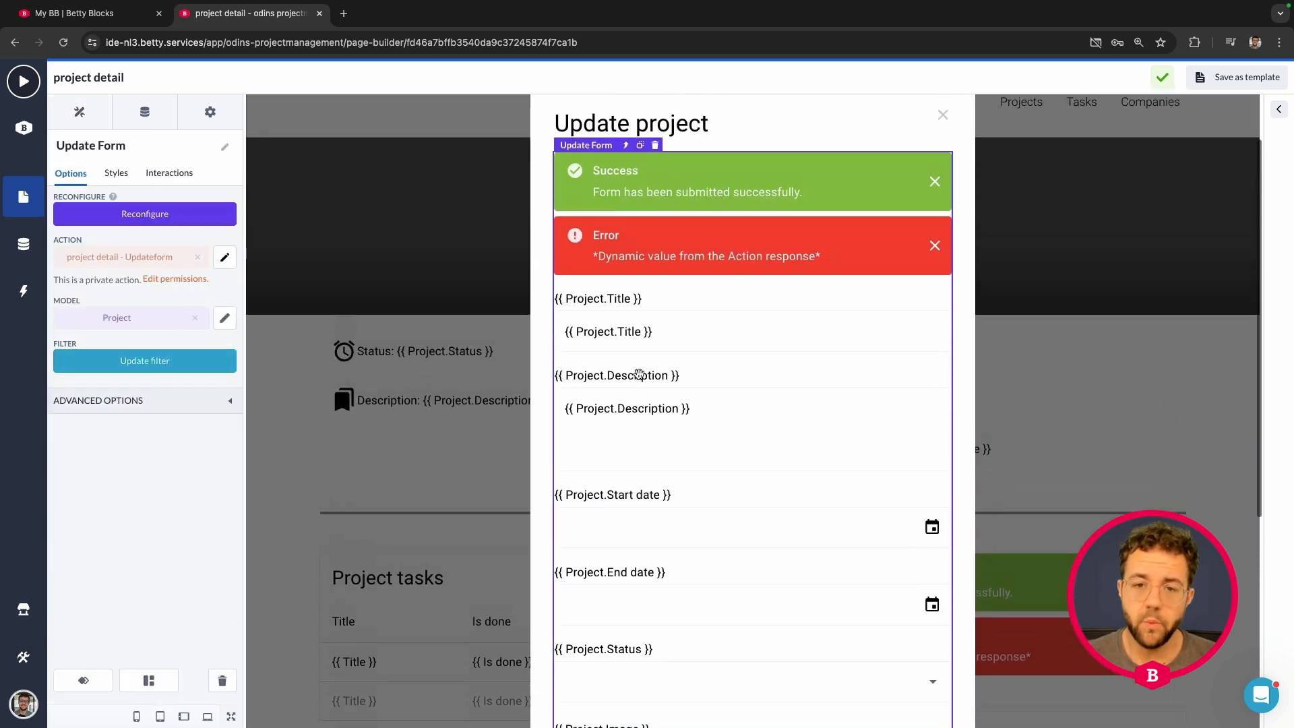
scroll(639, 373, "up", 1)
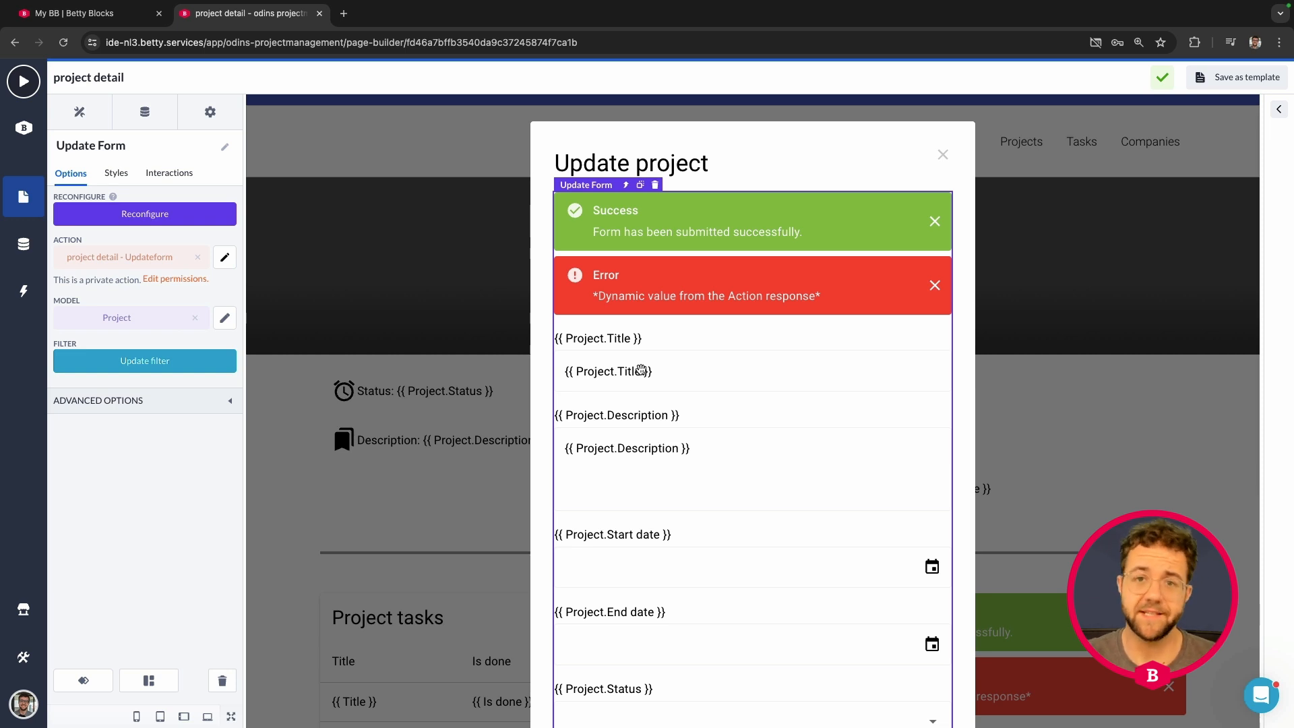
left_click(166, 176)
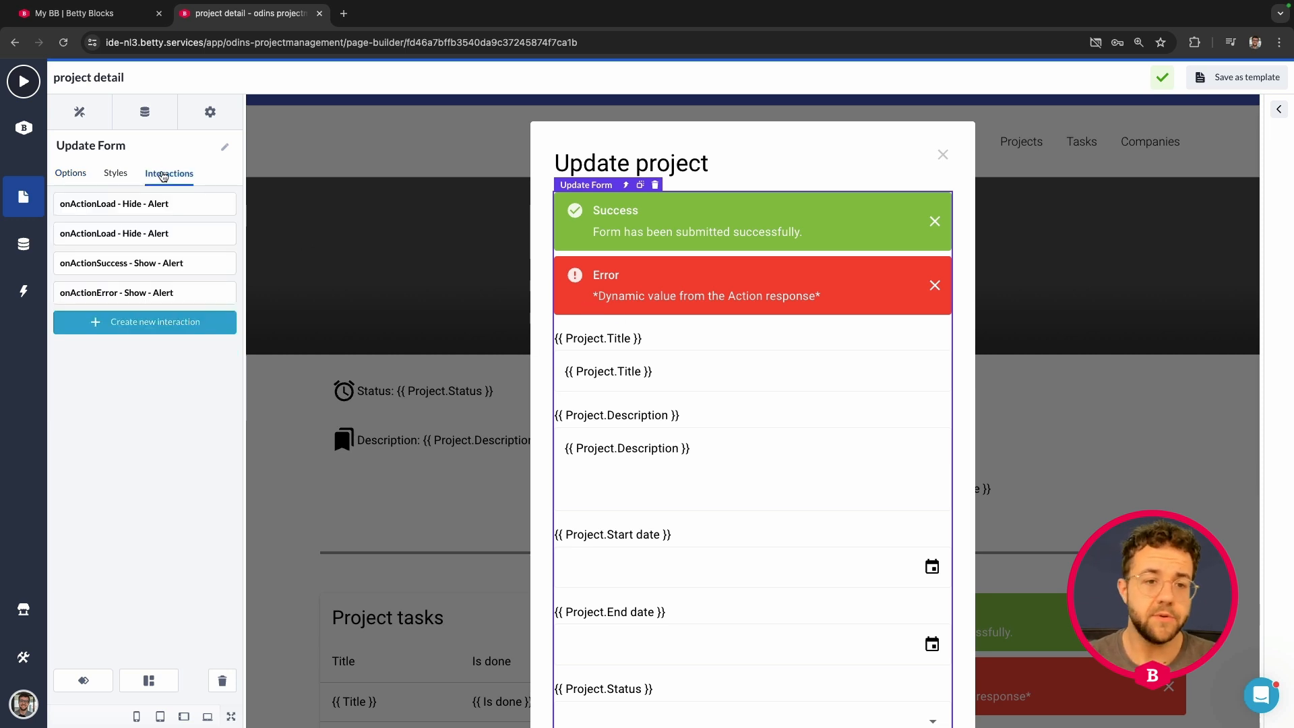
left_click(131, 329)
left_click(106, 362)
left_click(104, 403)
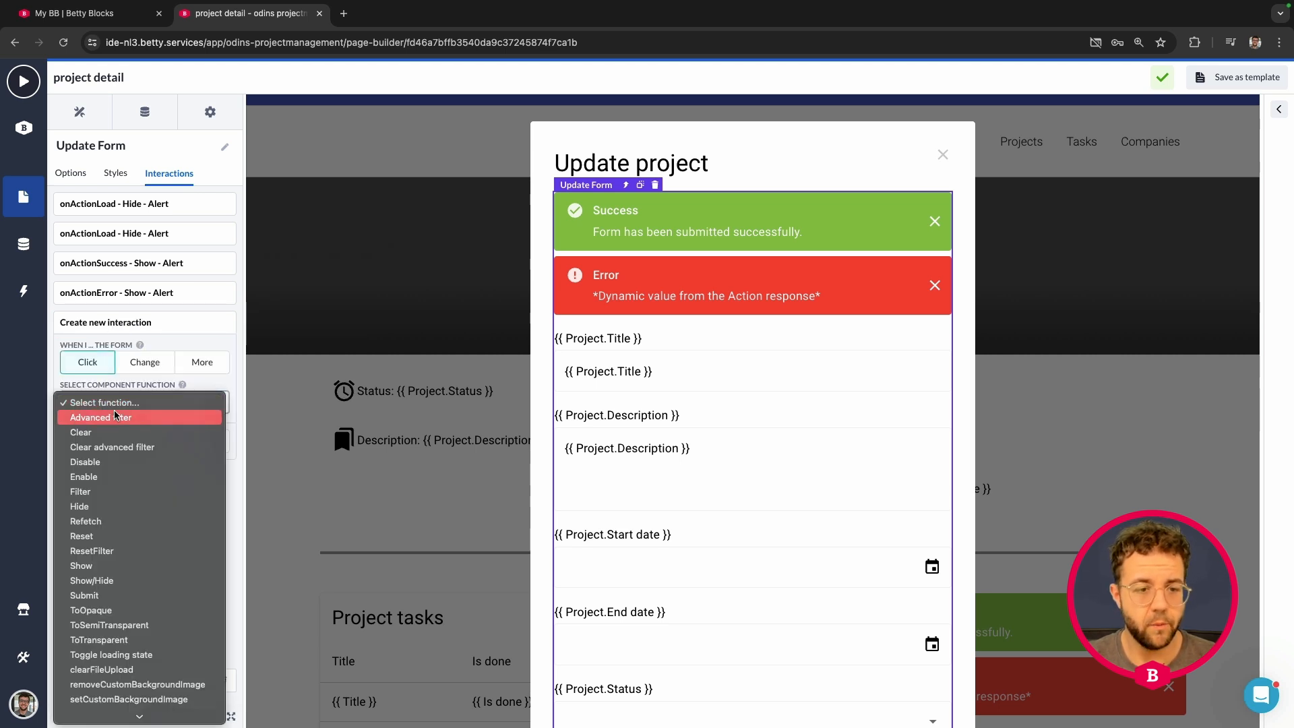
left_click(203, 361)
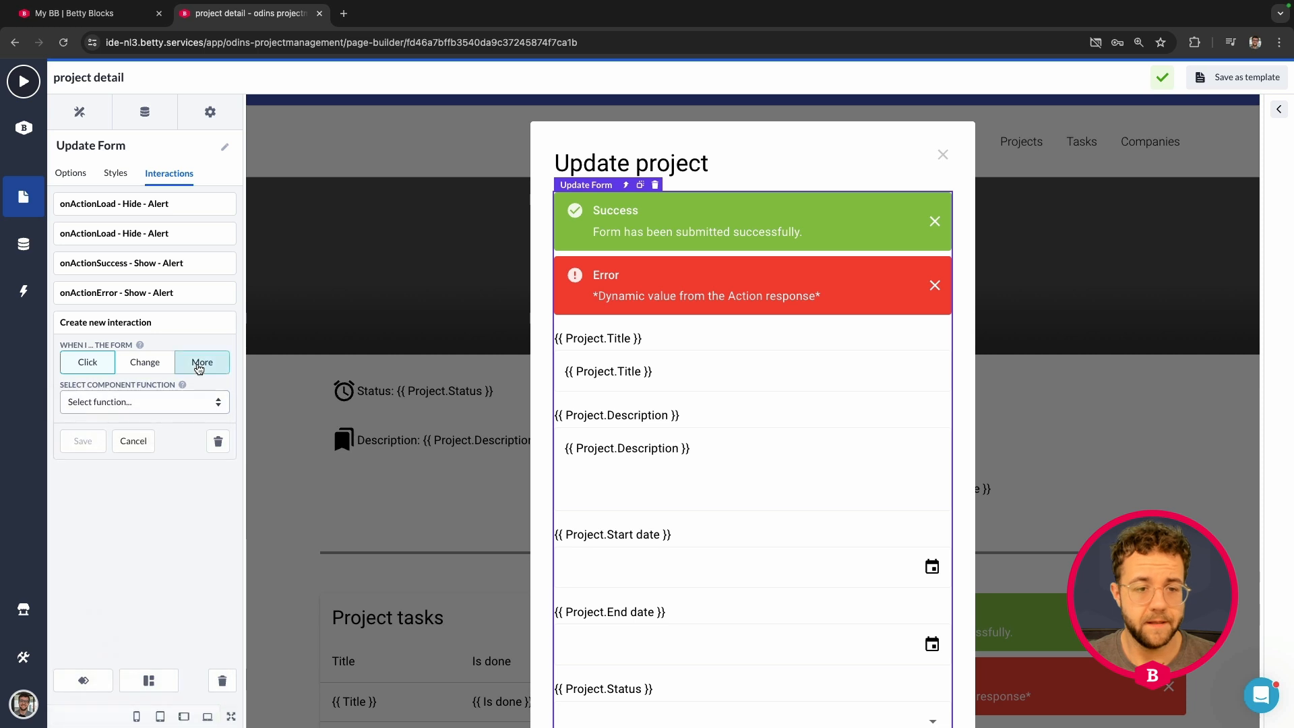
left_click(169, 392)
left_click(166, 407)
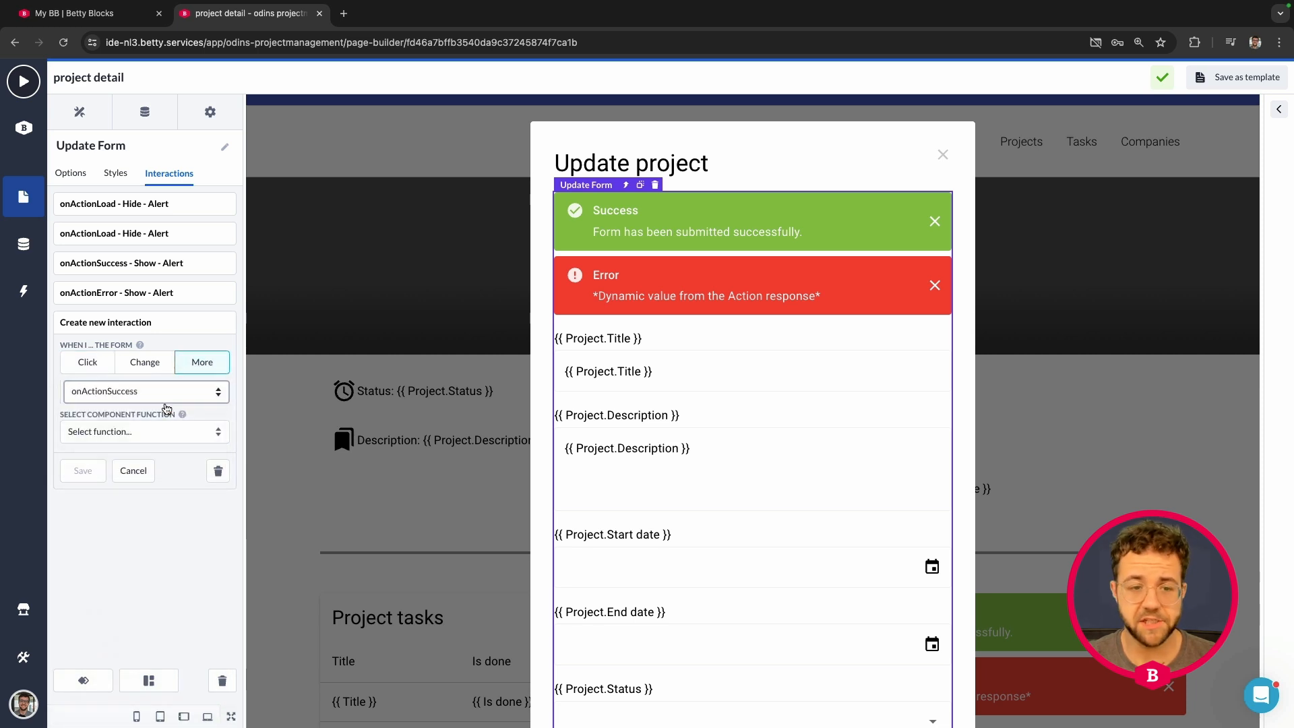
Step: Make the interaction use the Hide function on the Dialog component and save it
left_click(139, 433)
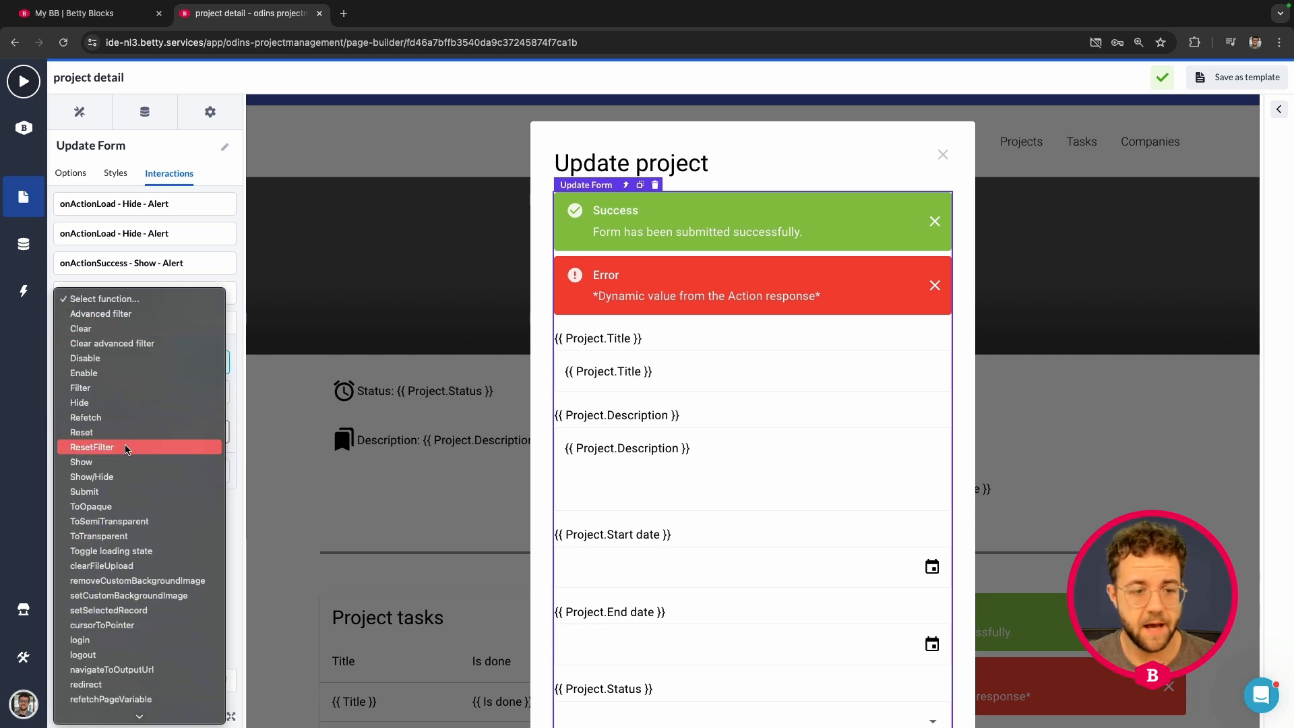
left_click(126, 403)
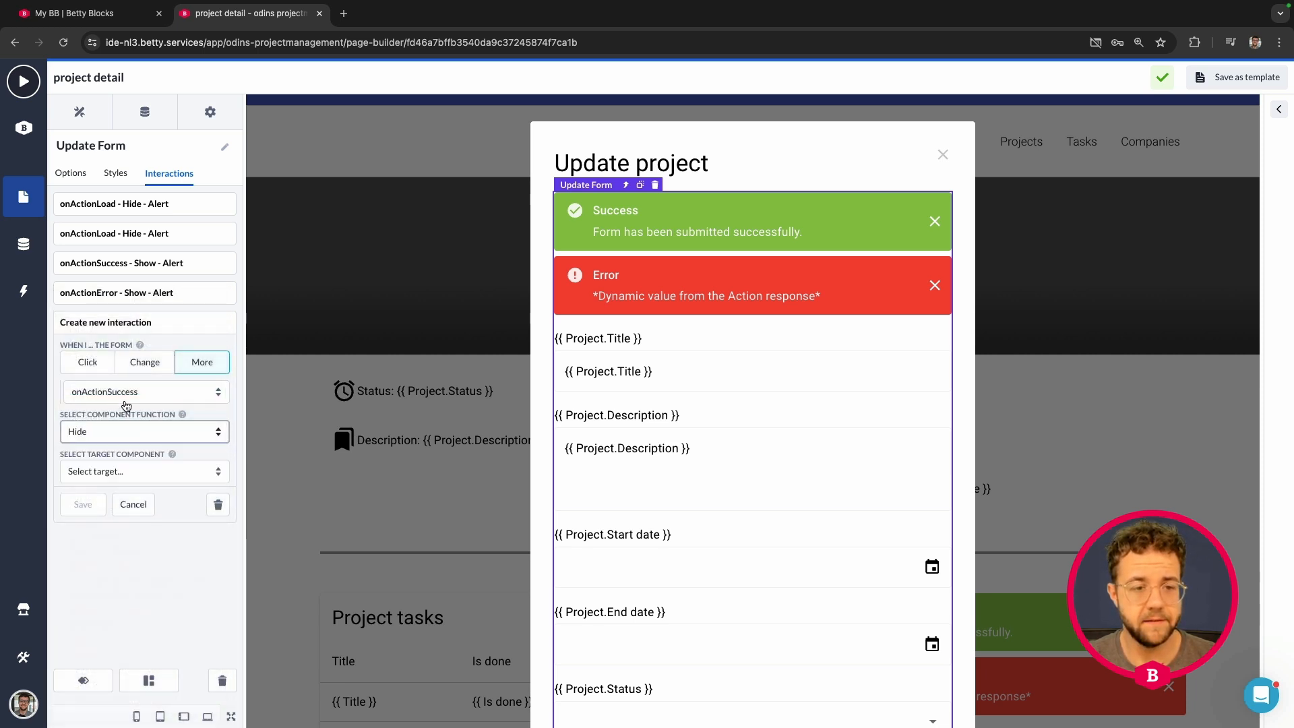
left_click(125, 473)
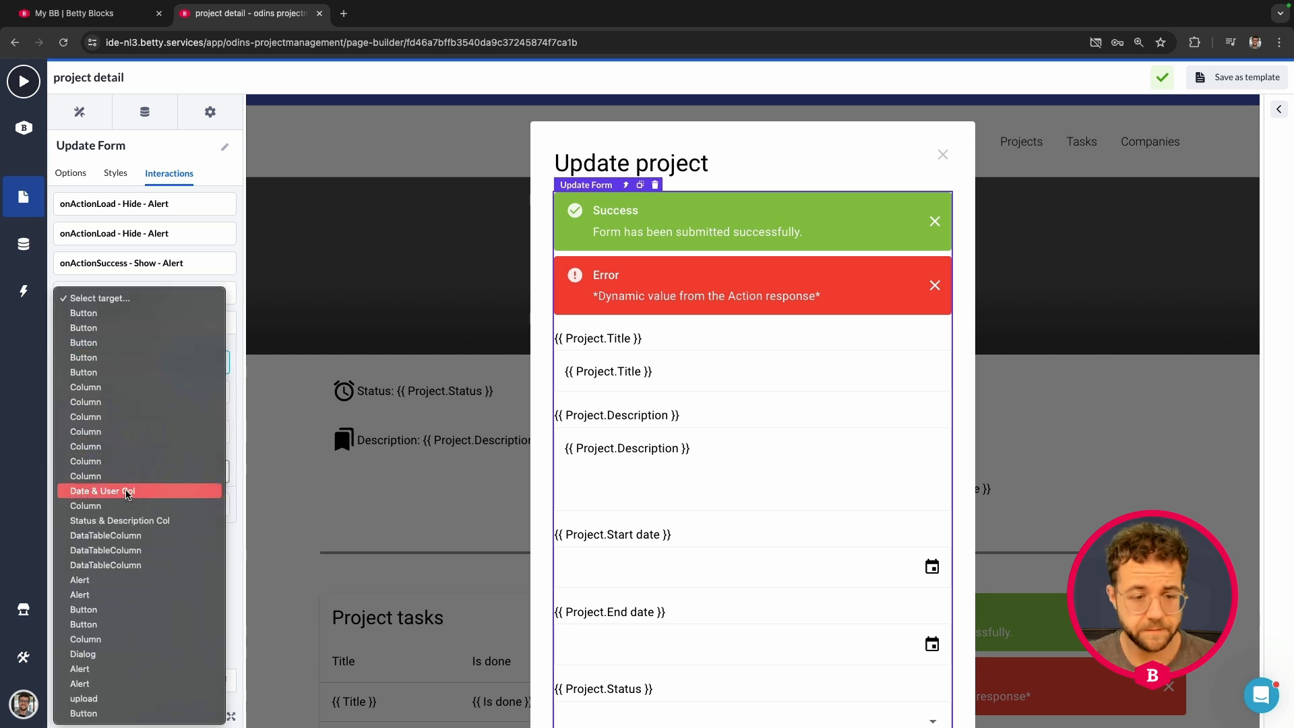
left_click(115, 654)
left_click(83, 504)
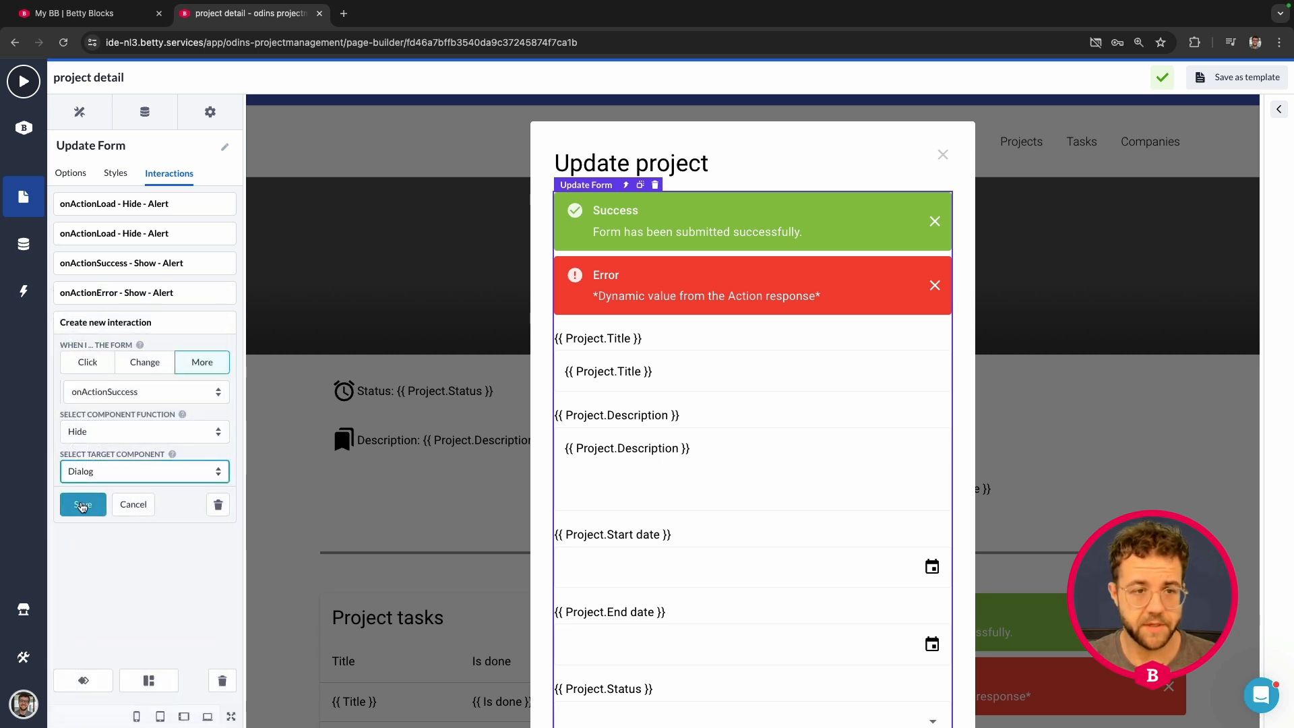
Step: Add another onActionSuccess interaction to the update form that runs refetchPageVariable on the Project page variable
left_click(149, 354)
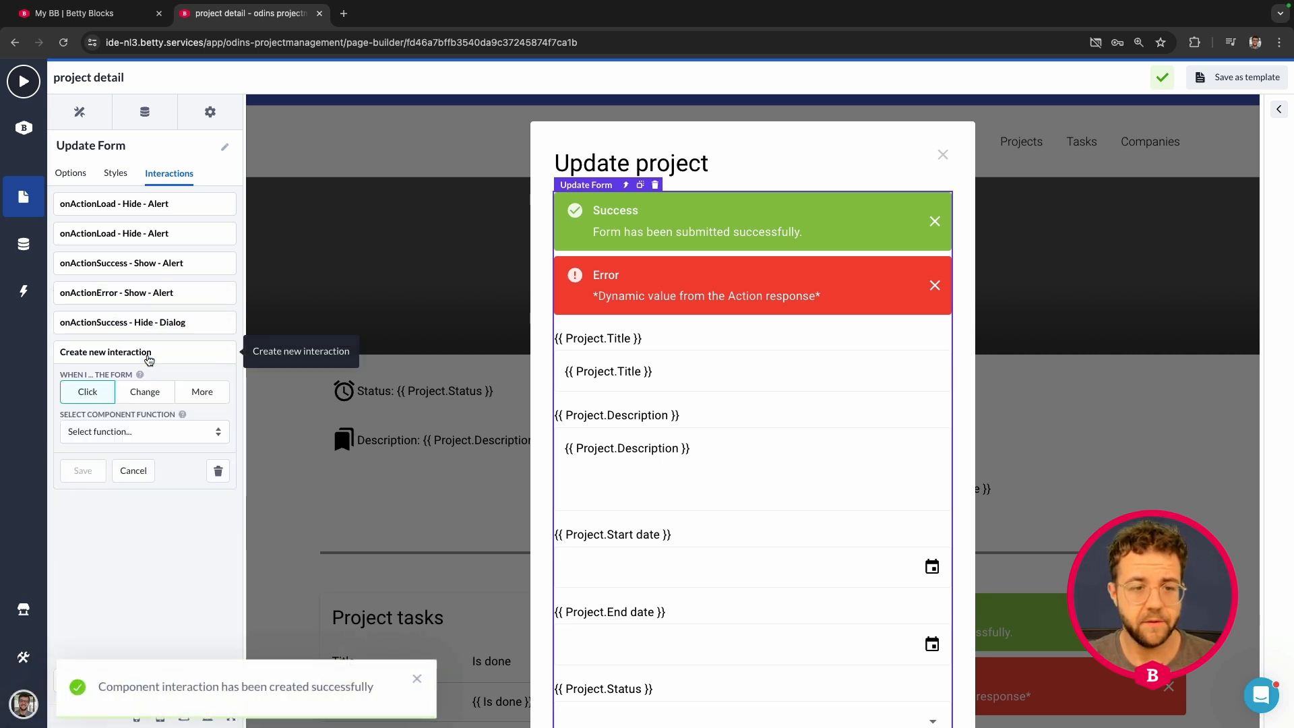
left_click(199, 393)
left_click(147, 431)
left_click(148, 437)
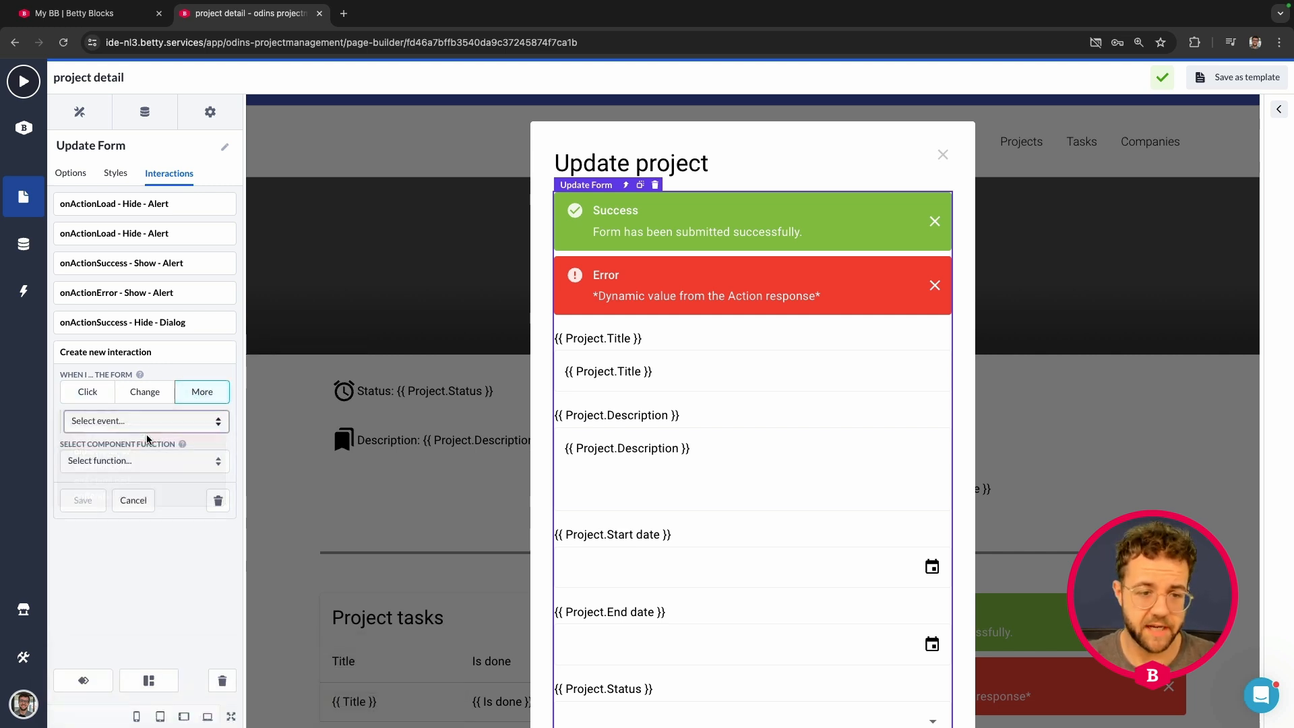
left_click(136, 463)
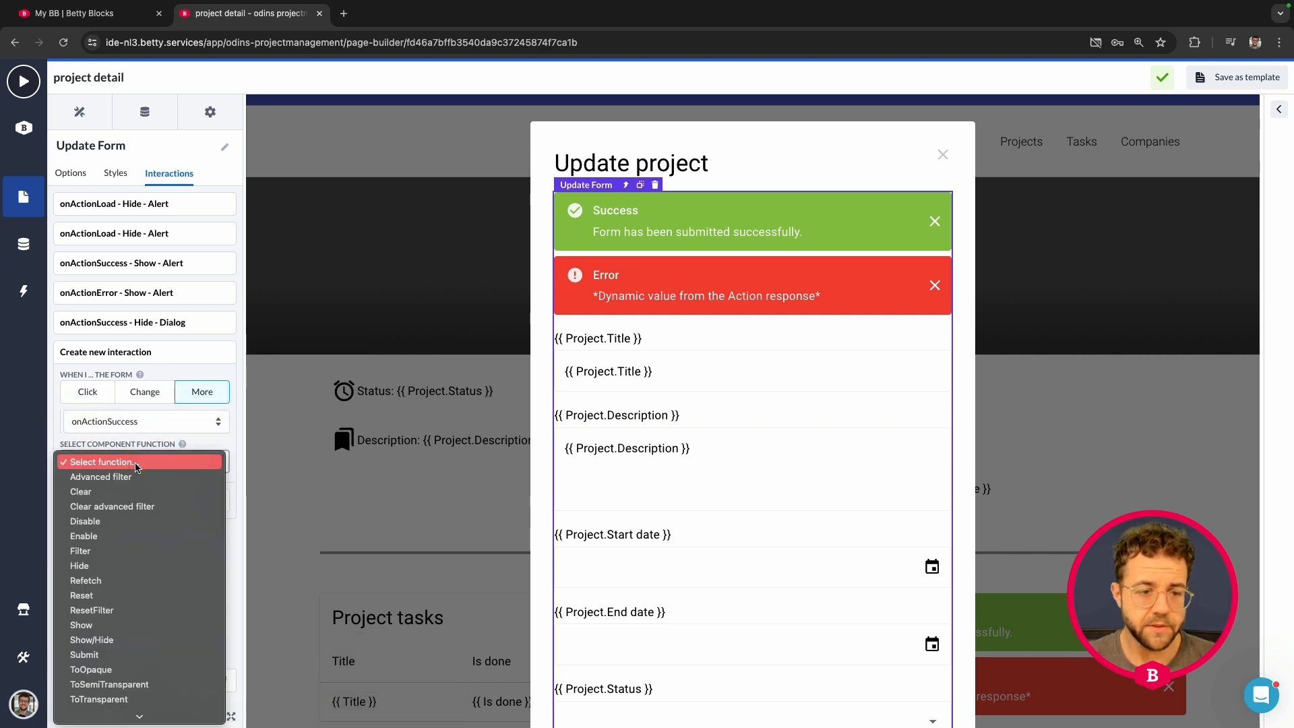
scroll(136, 467, "down", 5)
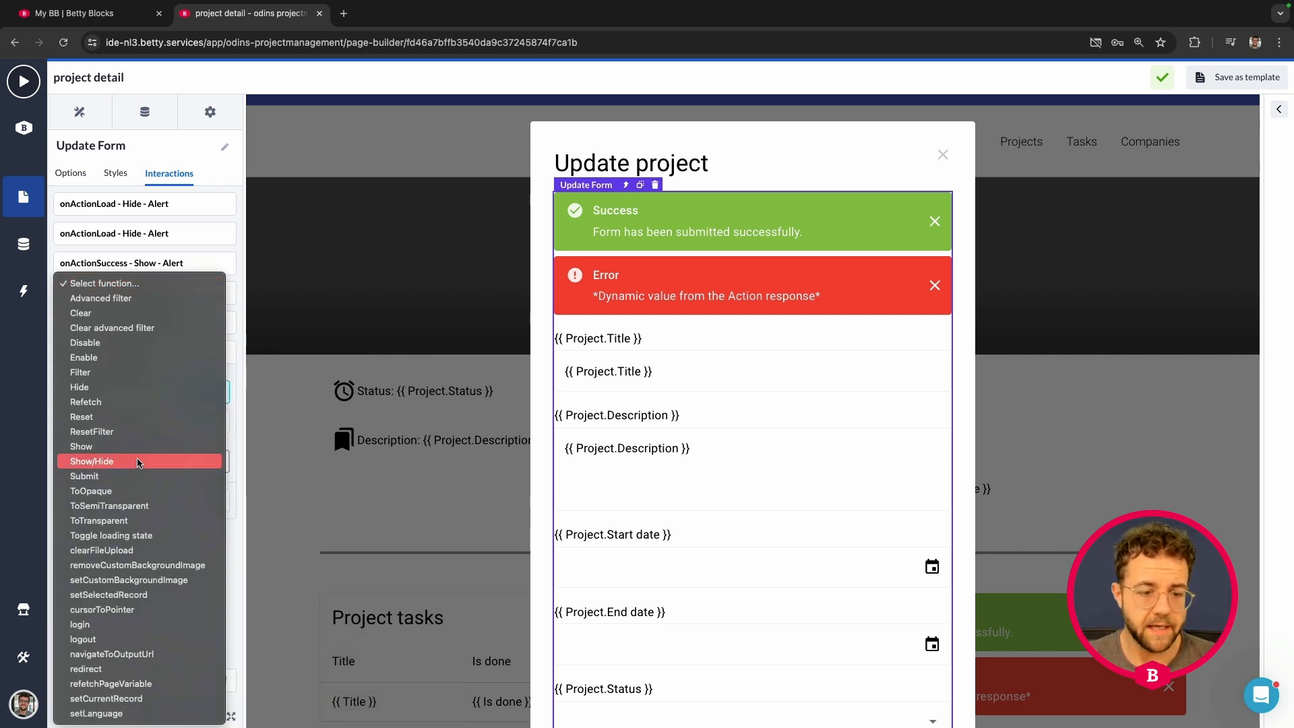
left_click(119, 683)
left_click(122, 511)
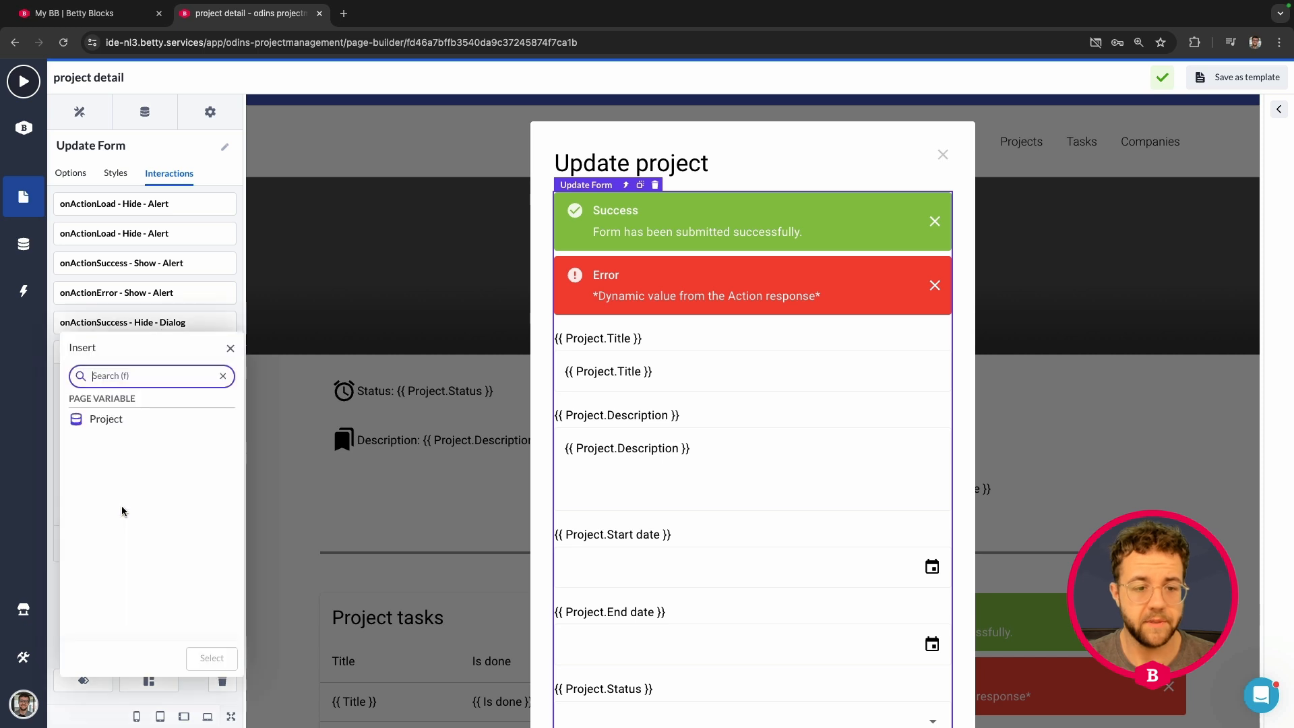
left_click(111, 419)
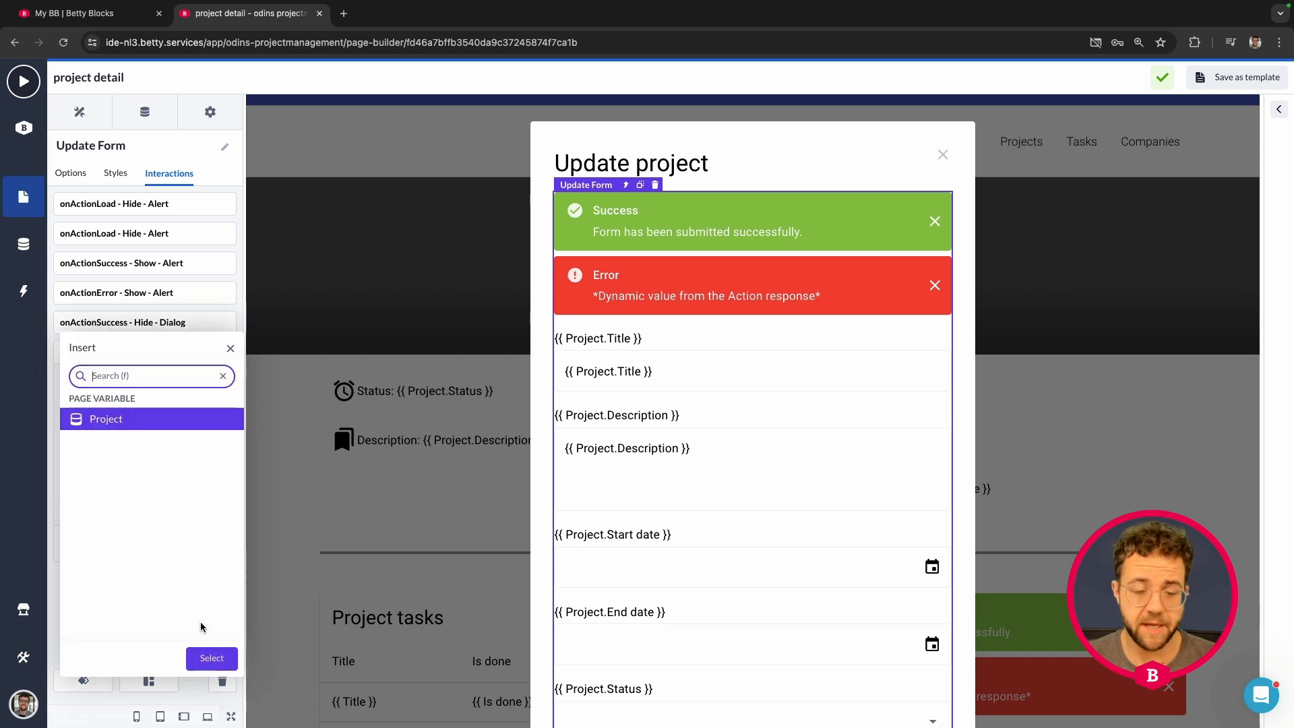
left_click(206, 657)
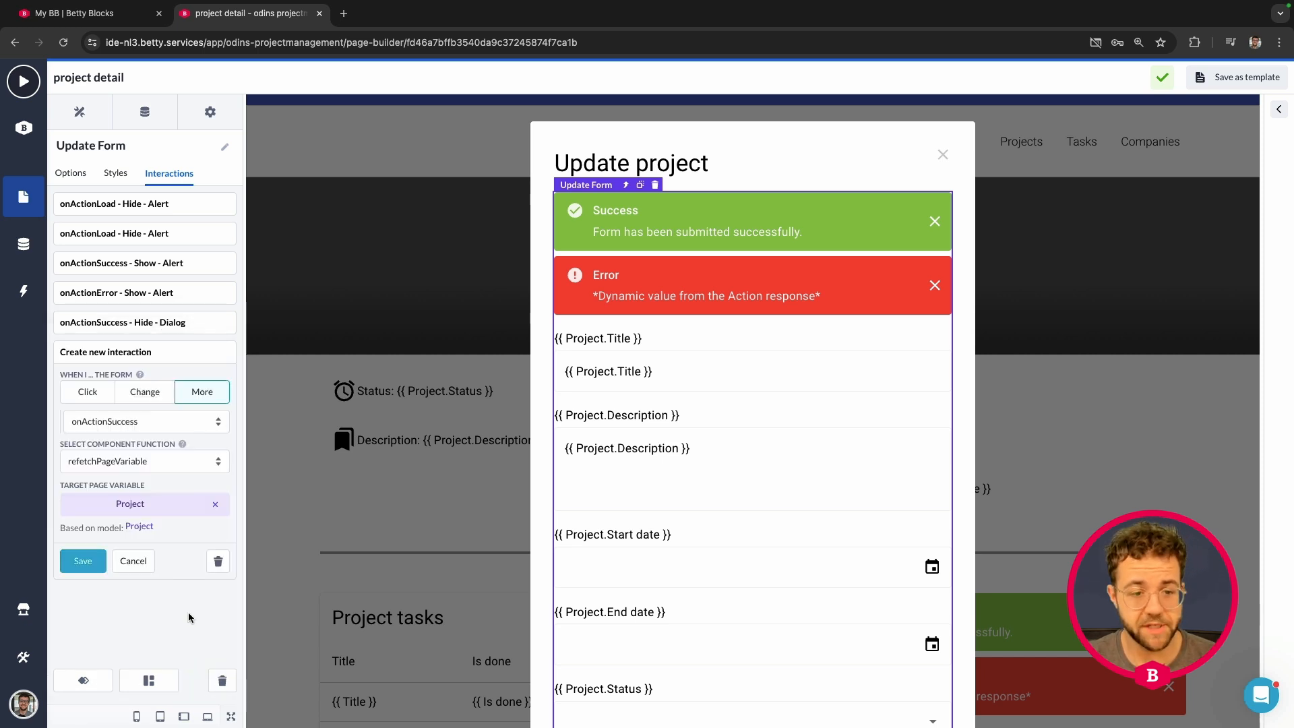
left_click(82, 561)
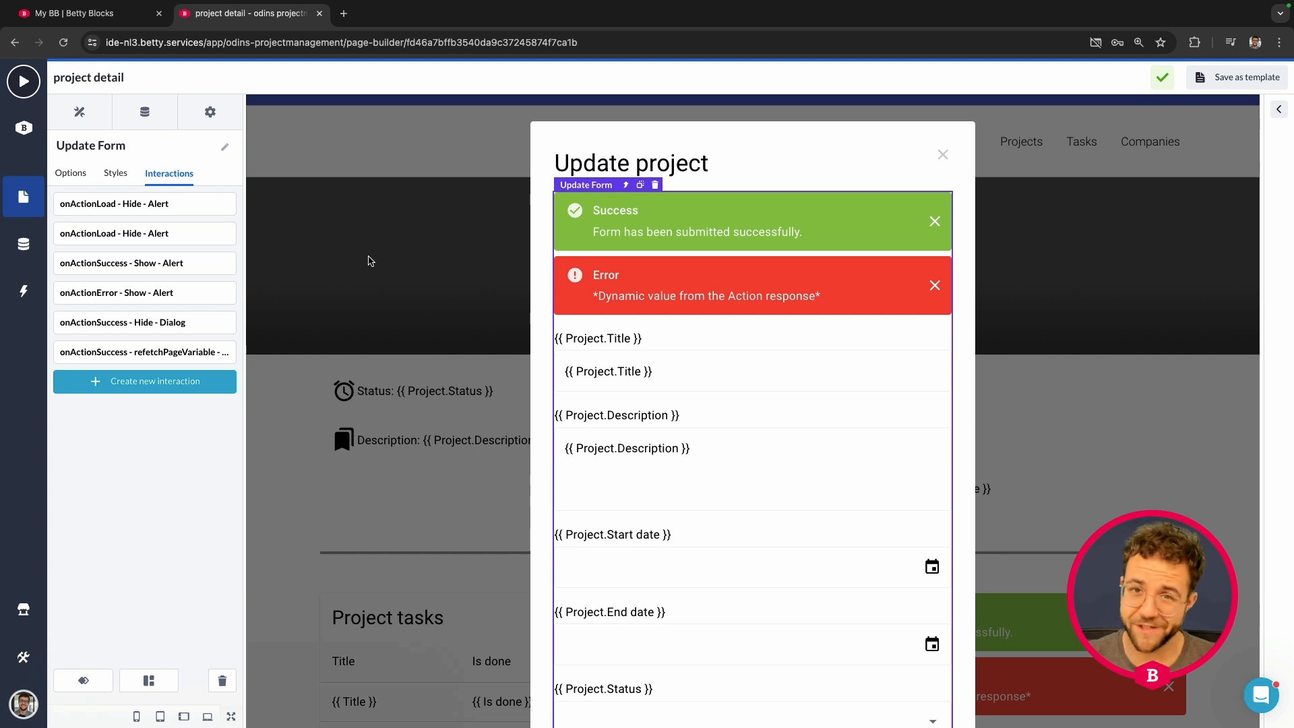
Step: Hide the dialog in the builder and place a Button component directly below it, above the divider line
left_click(424, 231)
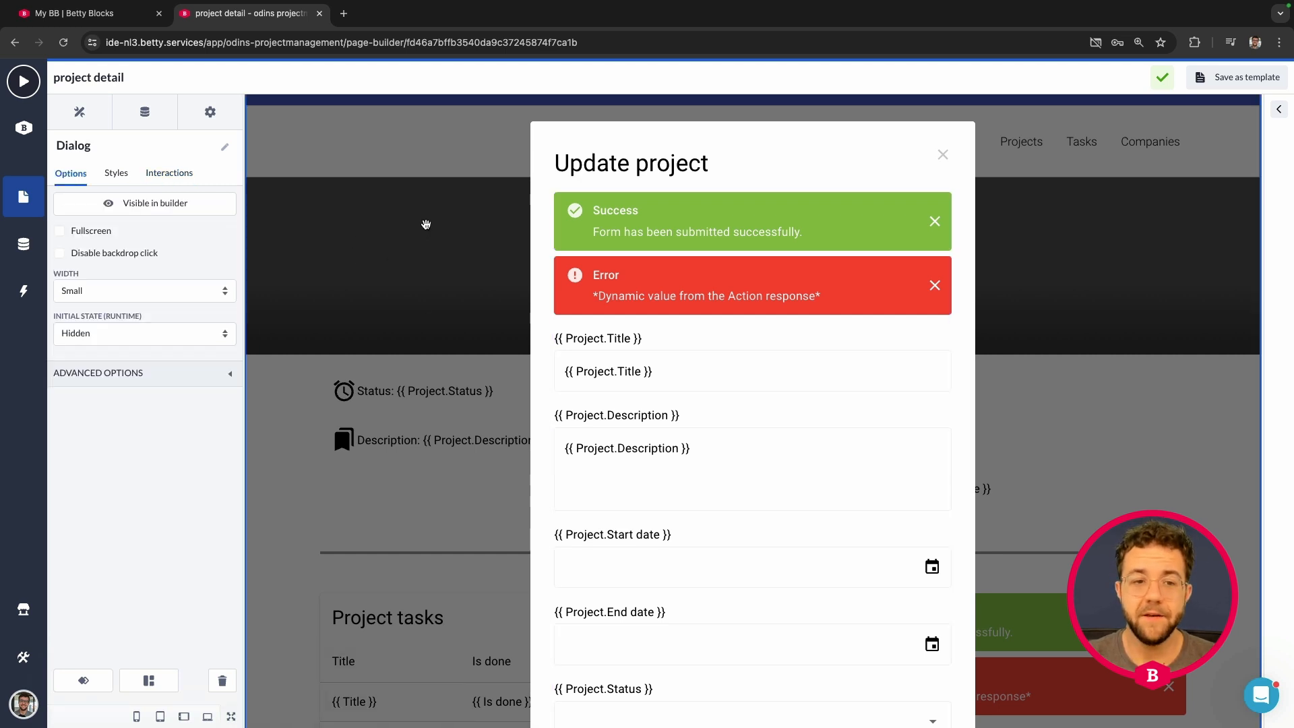
left_click(164, 205)
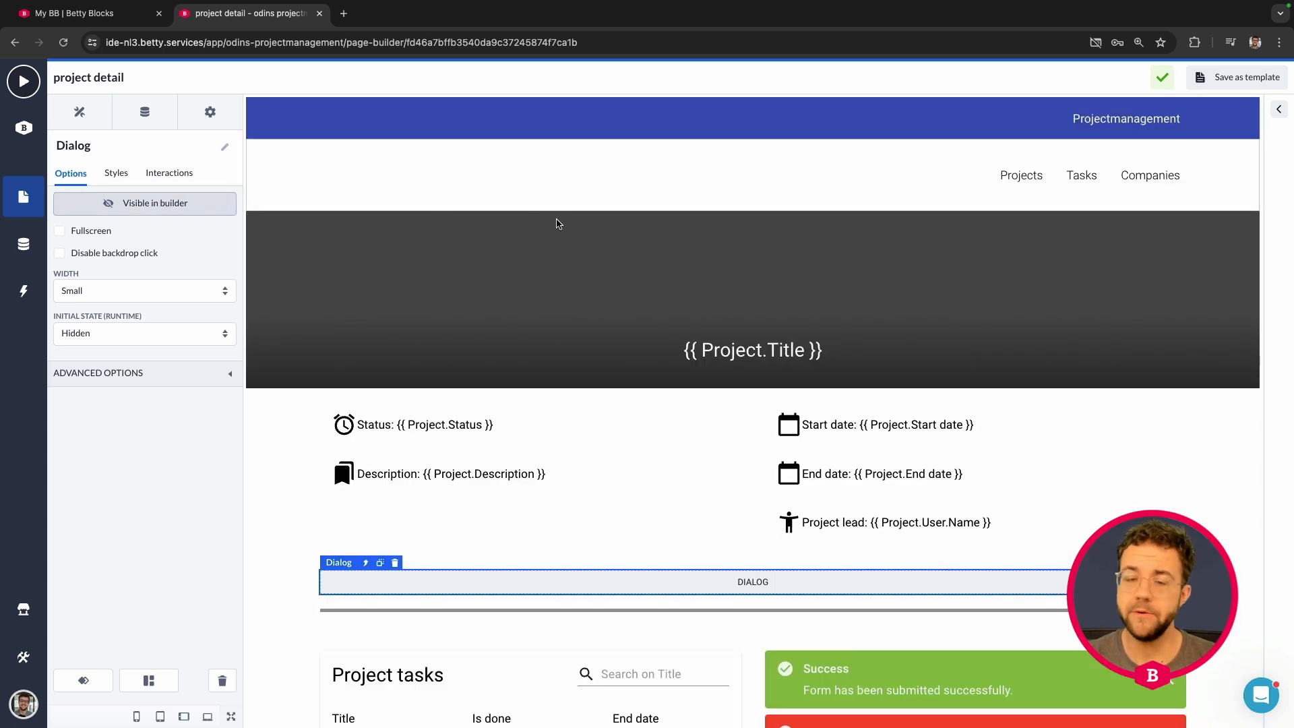
left_click(87, 119)
scroll(148, 337, "down", 8)
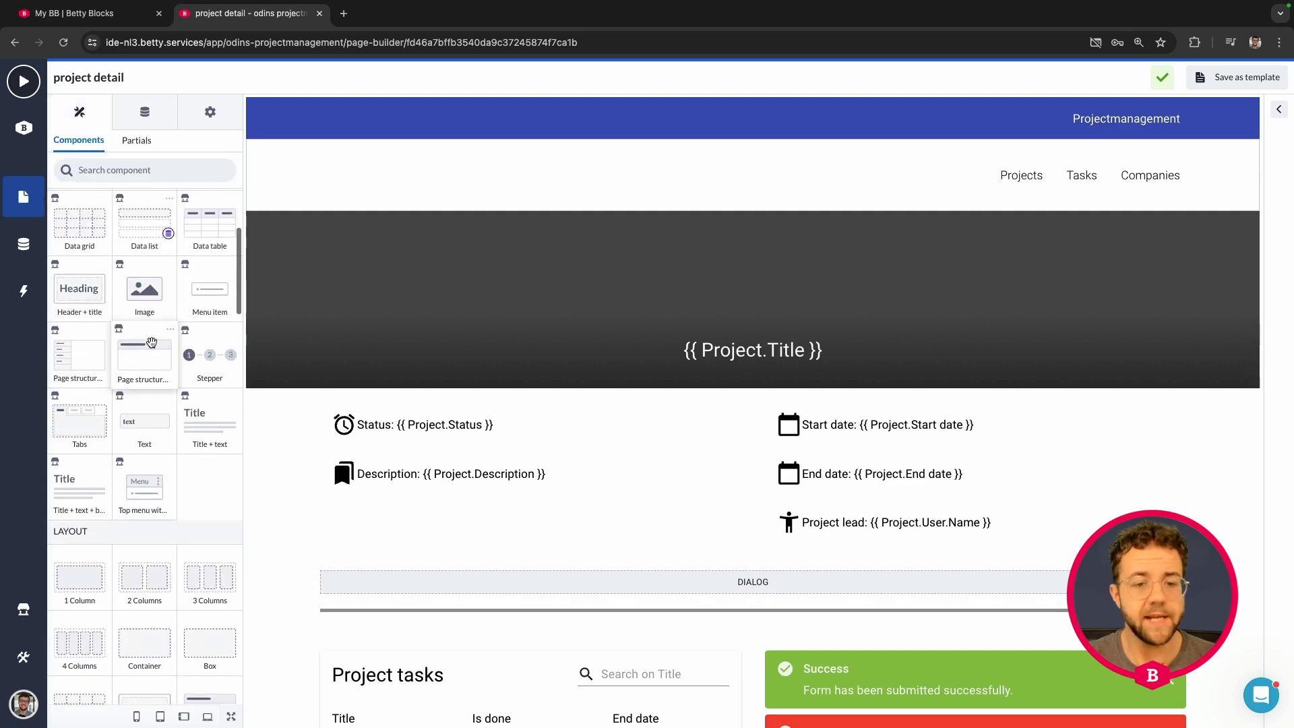
scroll(150, 350, "down", 10)
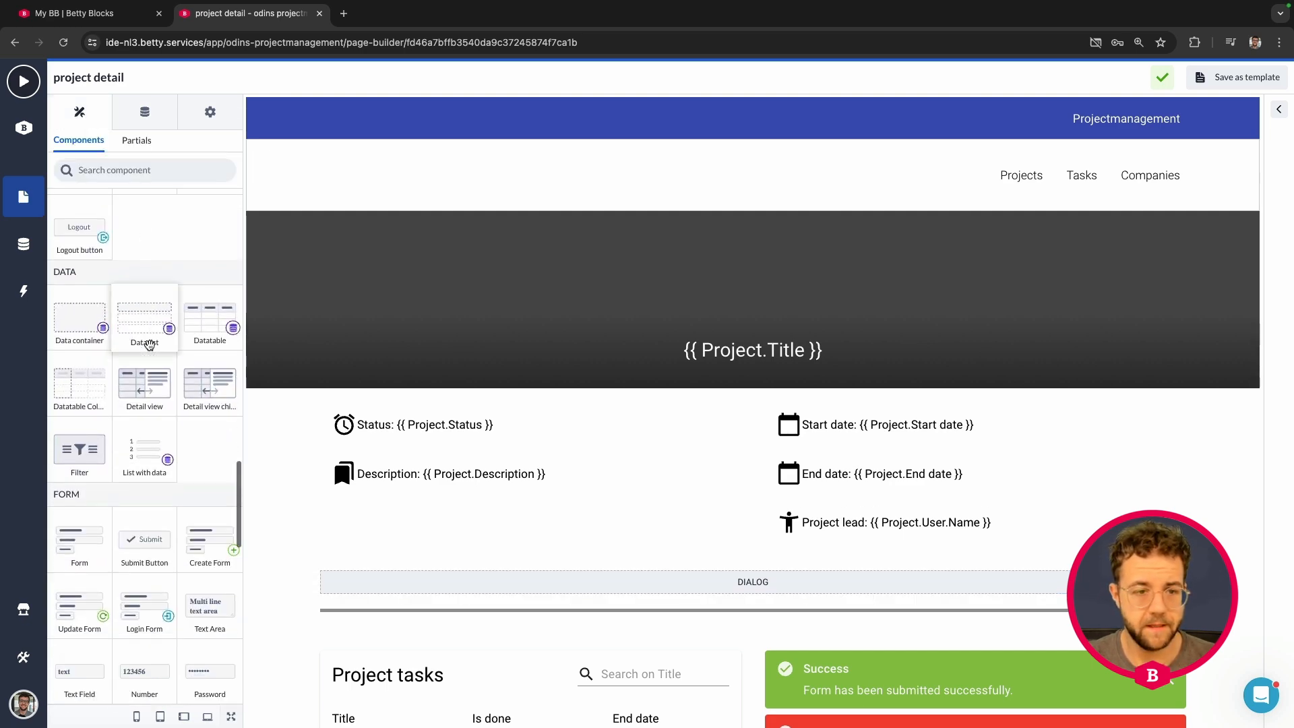
left_click_drag(72, 274, 644, 605)
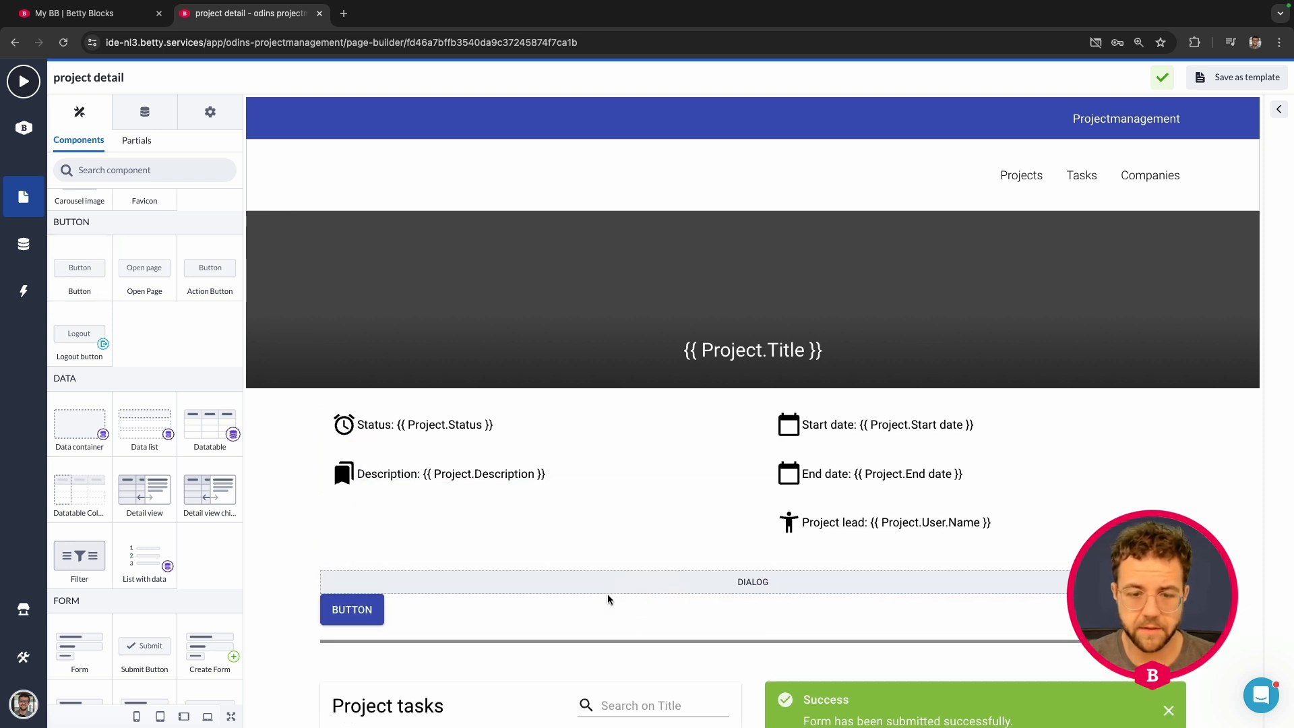
Step: Set the horizontal alignment of the column holding the new button to Right
left_click(423, 617)
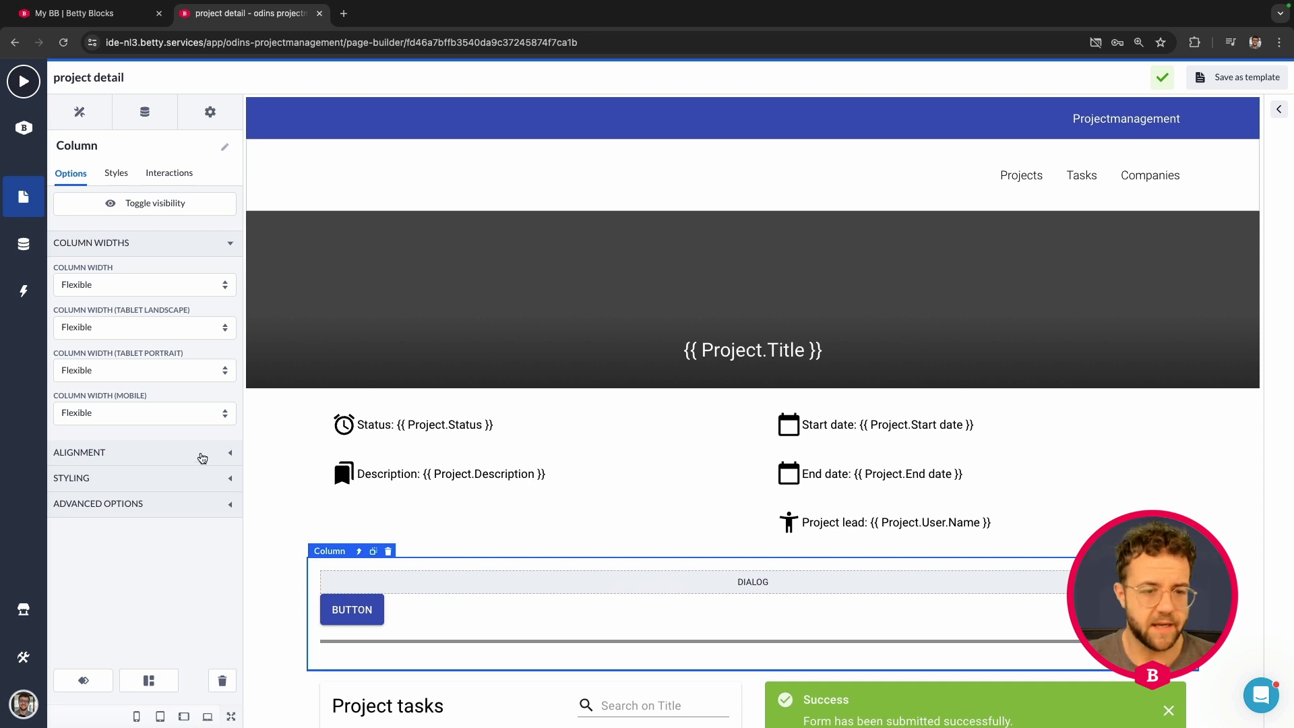
left_click(367, 615)
left_click(366, 587)
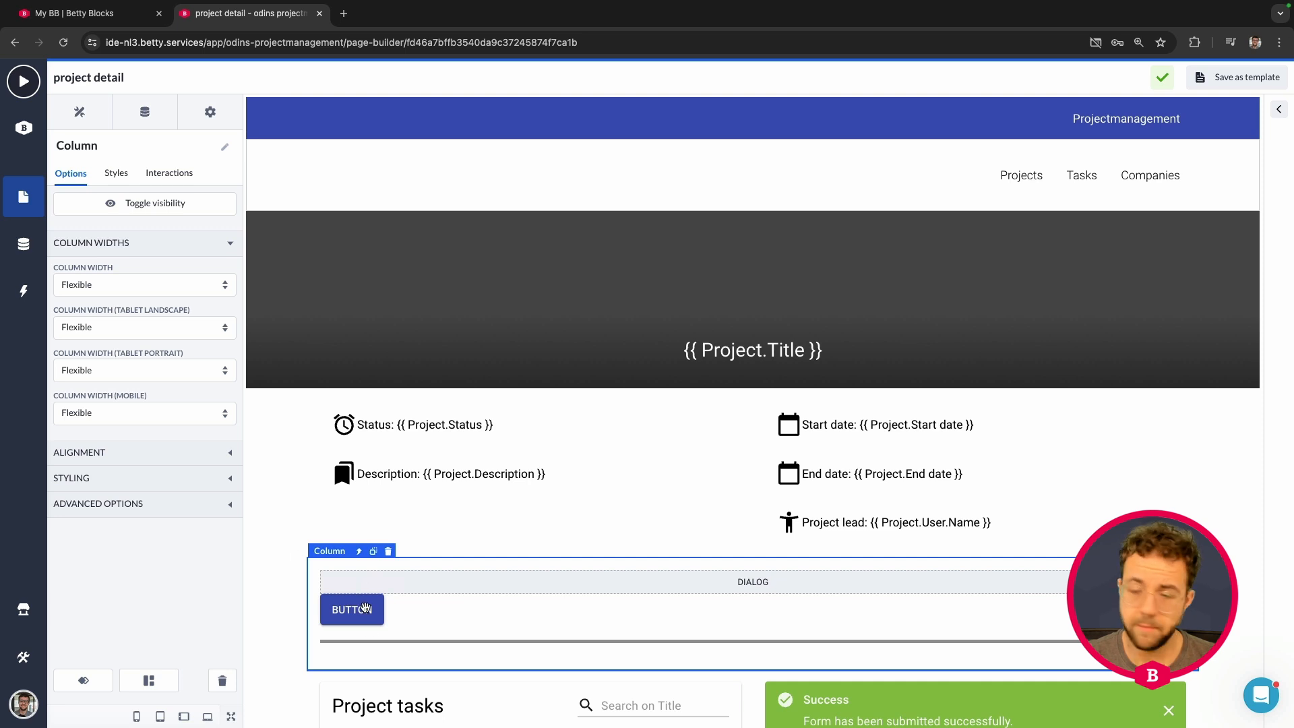
left_click(134, 453)
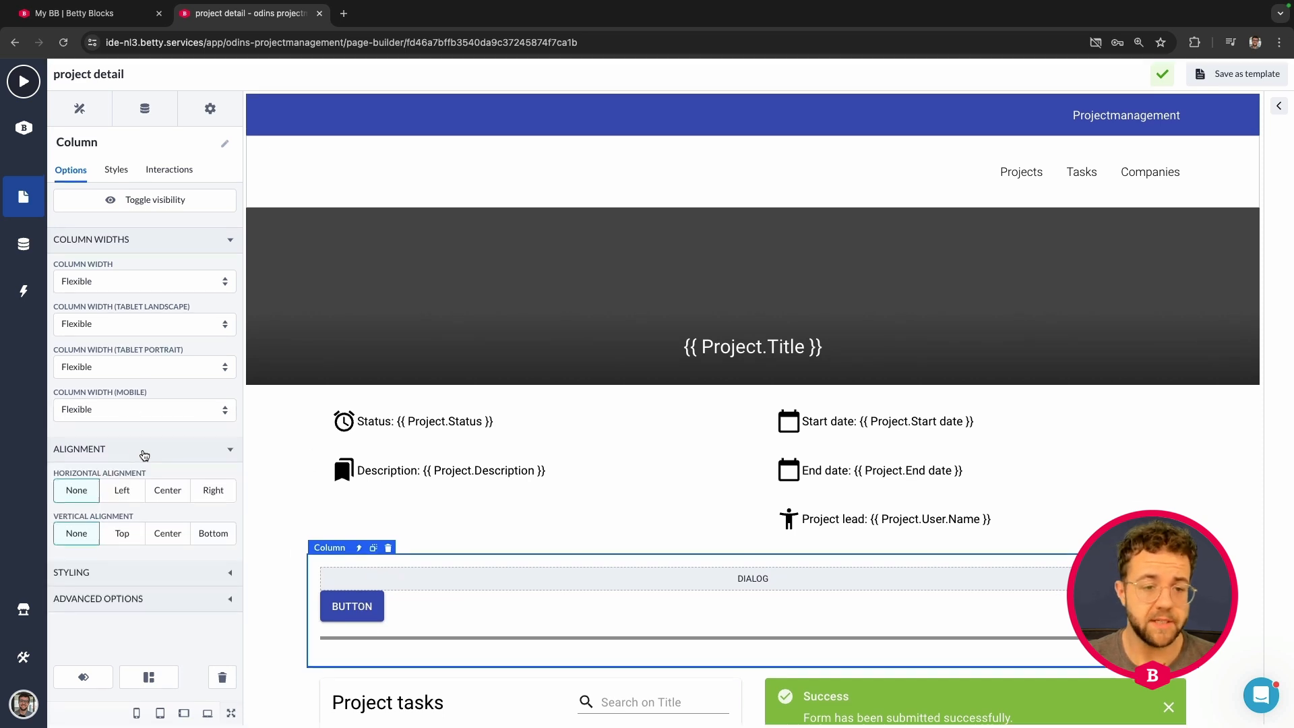
left_click(216, 496)
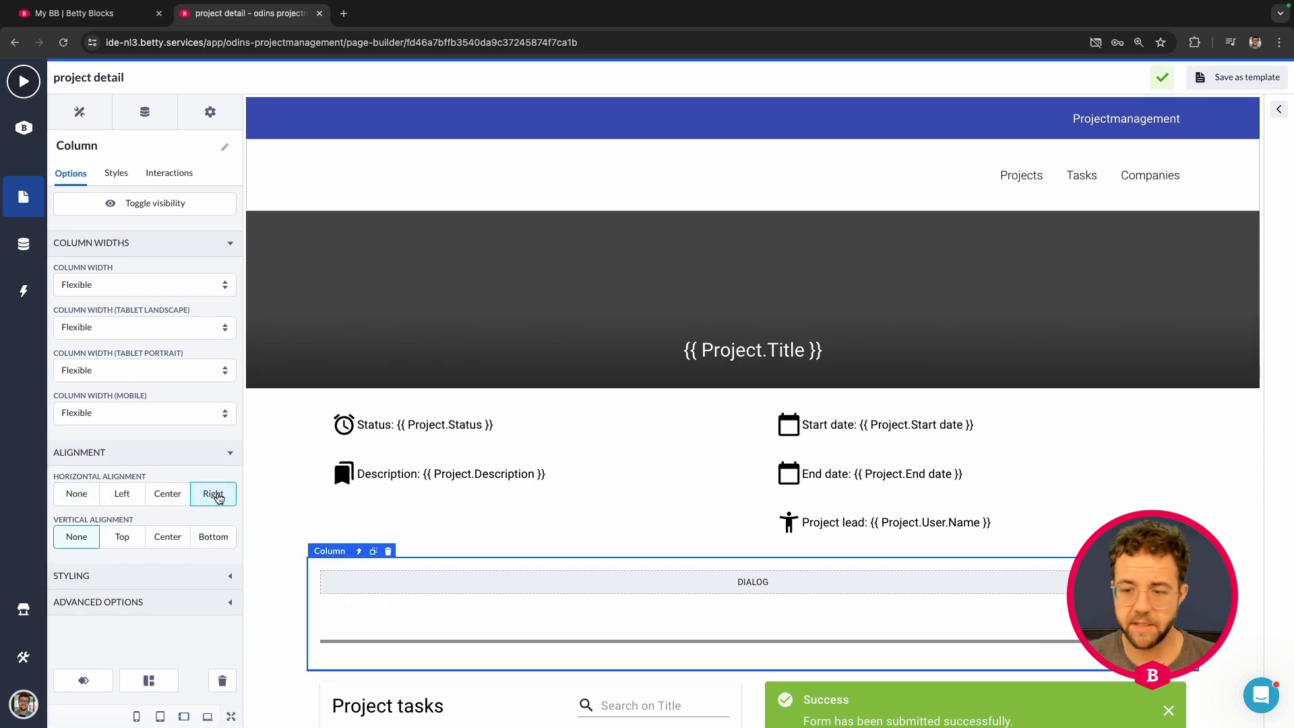
Step: Try the Top, Center and Bottom vertical alignments on the column and return it to None
left_click(127, 541)
left_click(166, 539)
left_click(210, 541)
left_click(78, 543)
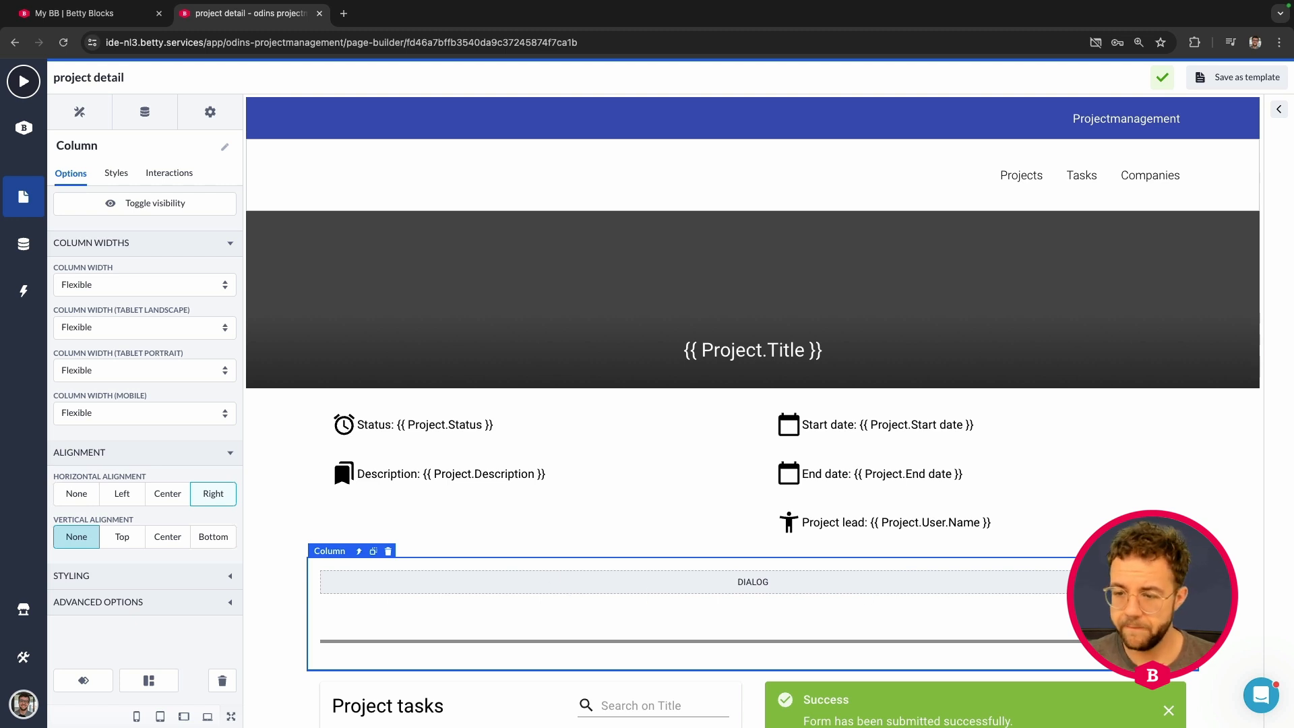
Step: Set the new button's text to "Update project" and its style to Outline
left_click(1156, 612)
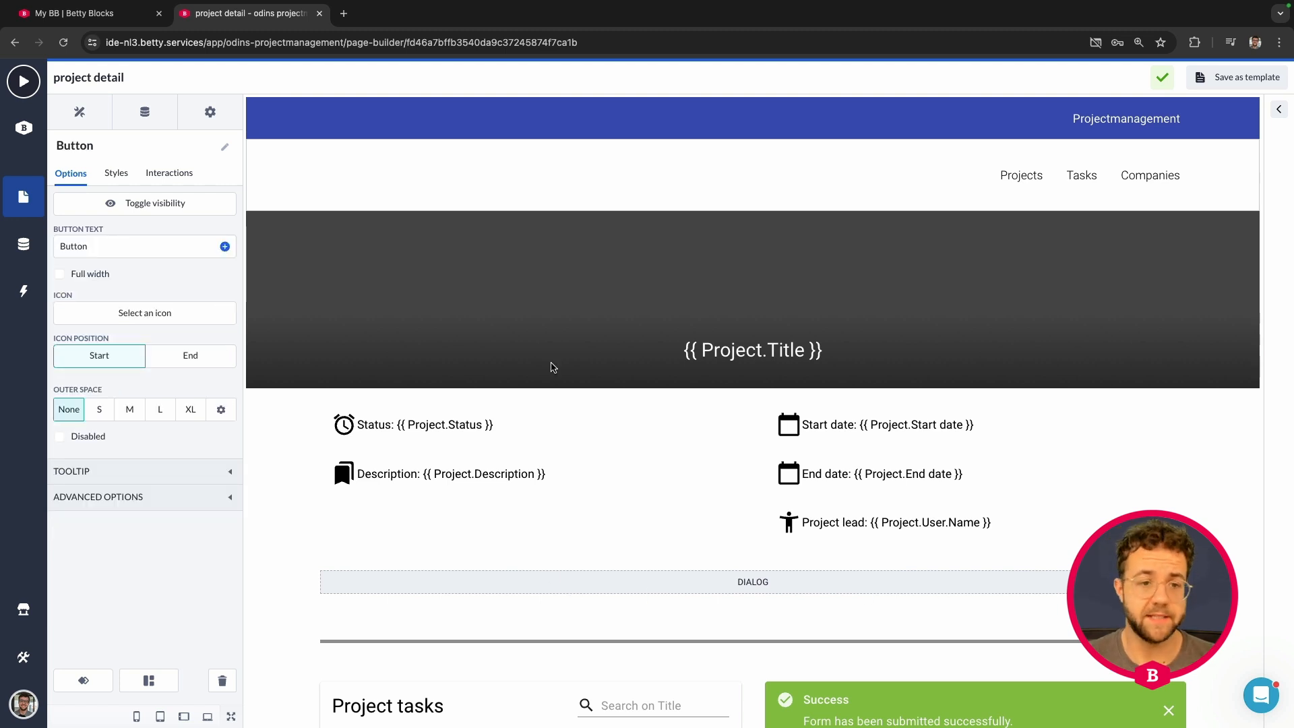
left_click_drag(141, 247, 55, 252)
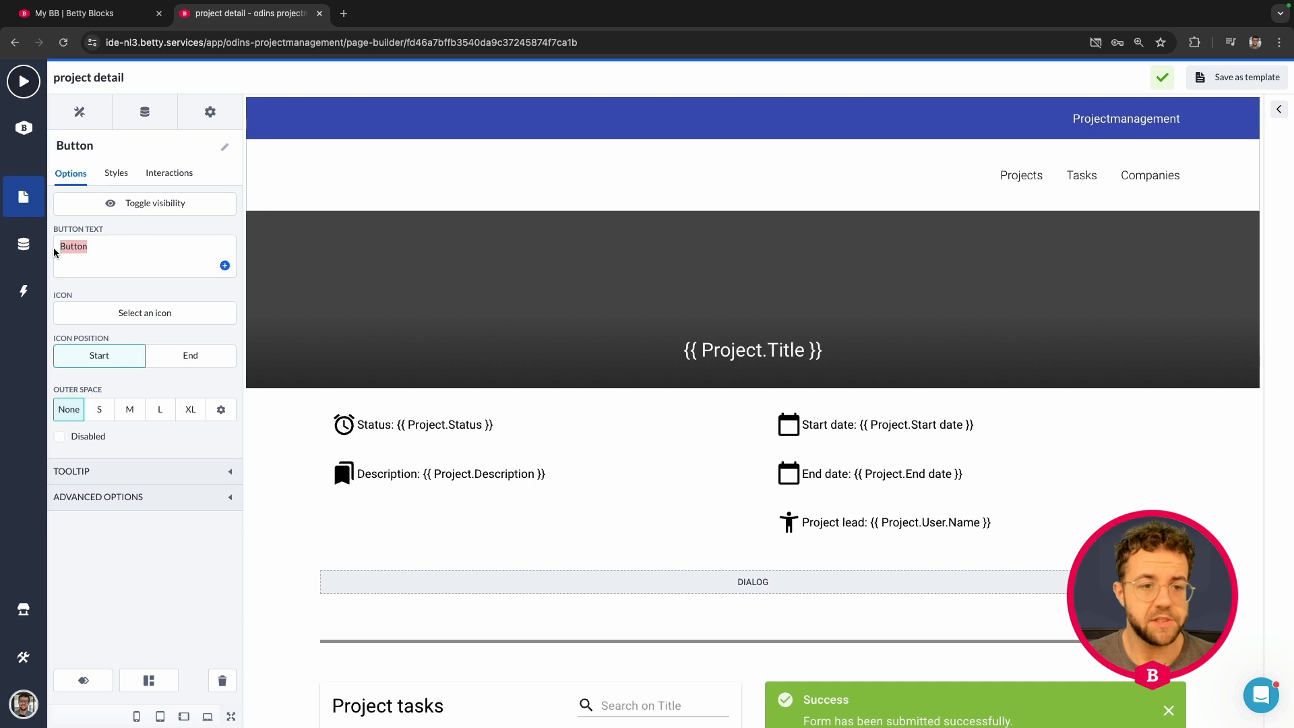
type("Update project")
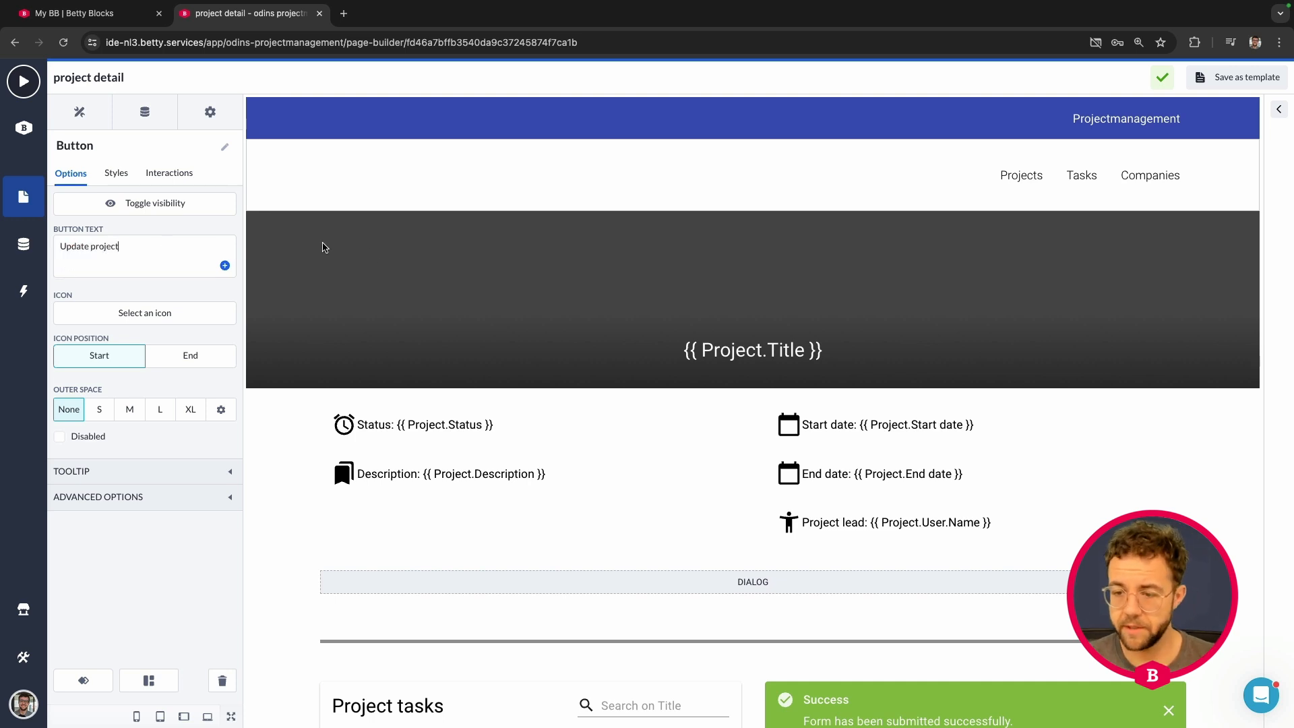
left_click(115, 173)
left_click(135, 215)
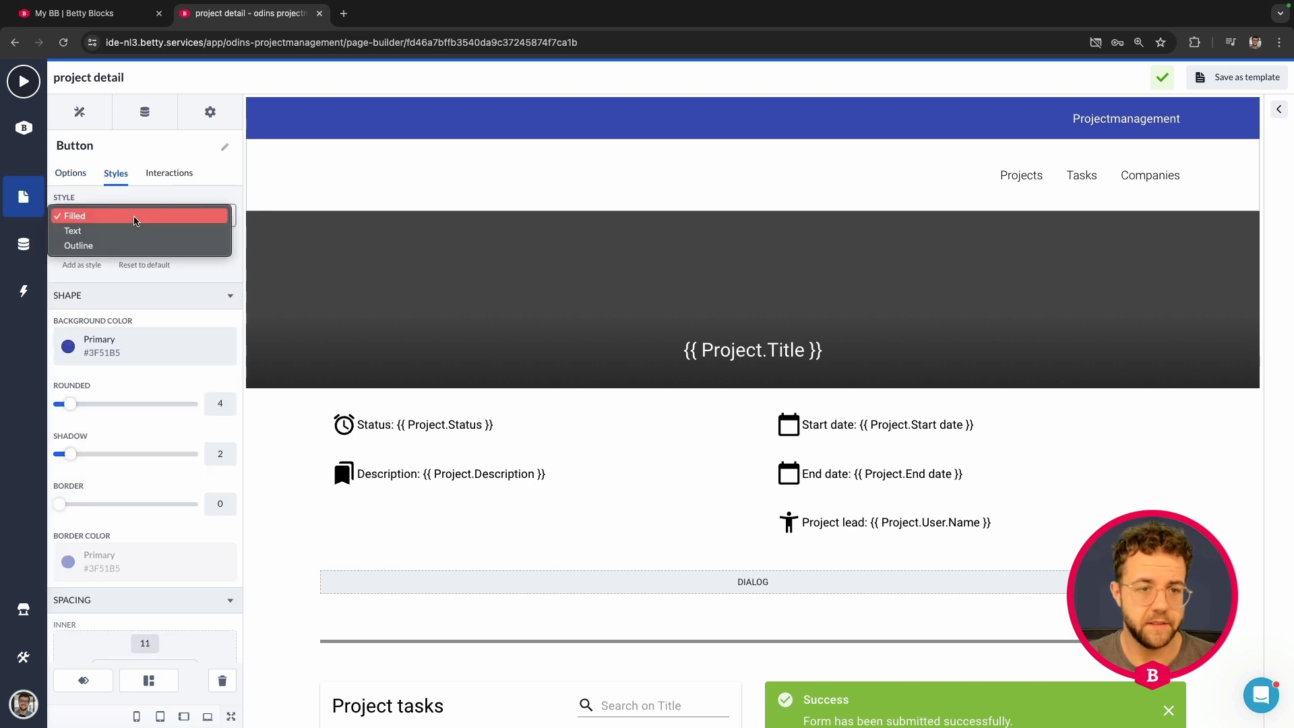
left_click(111, 246)
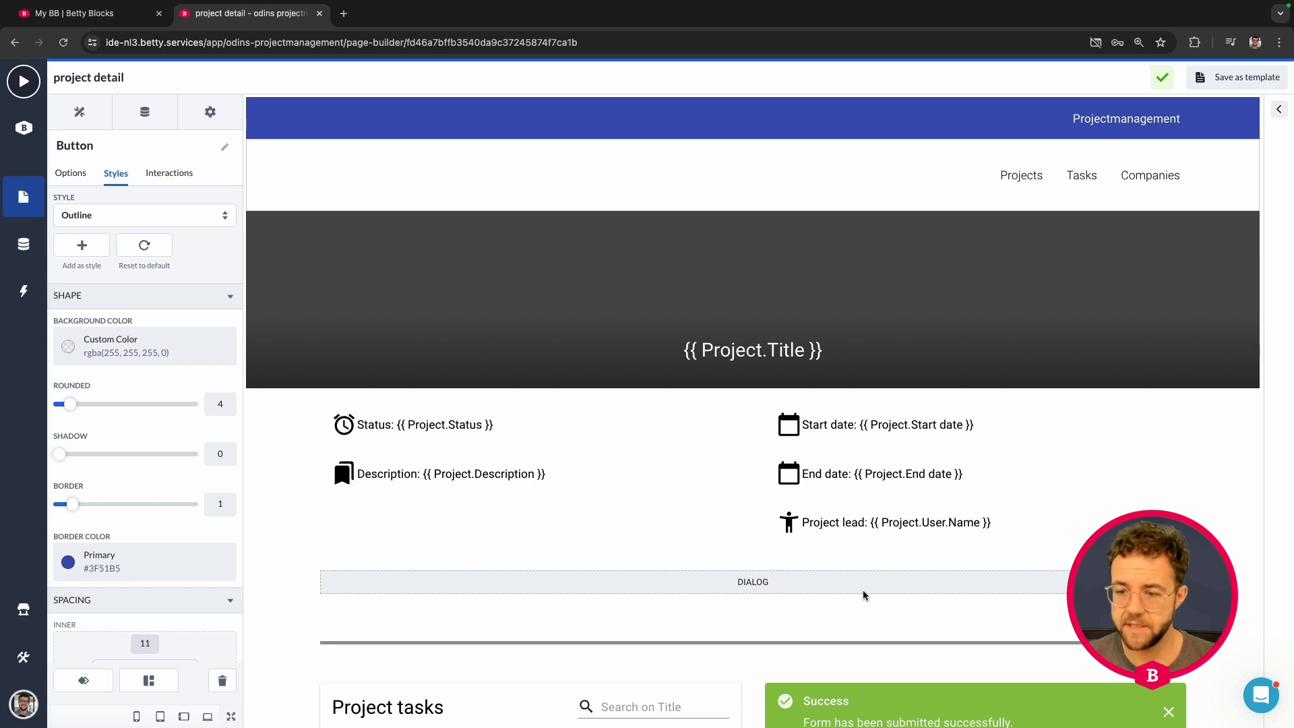
Step: Create a click interaction on the Update project button that runs Show/Hide on the Dialog component
left_click(169, 175)
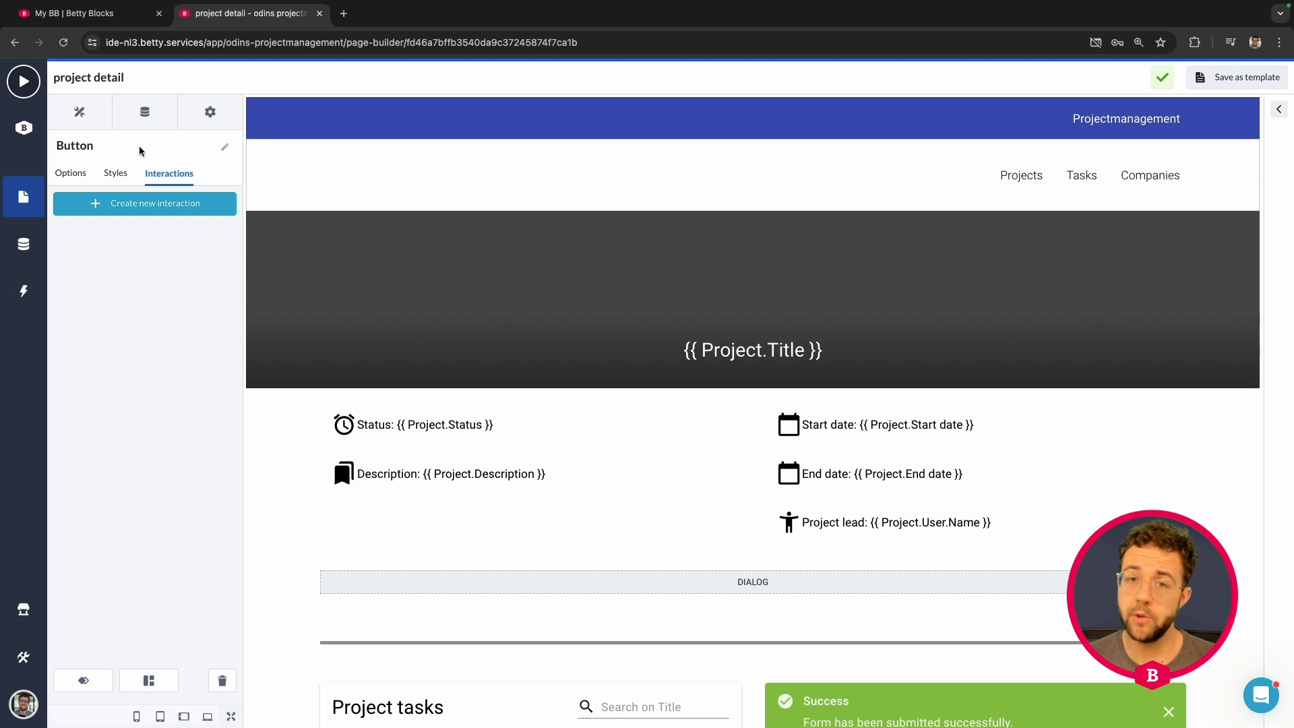
left_click(137, 206)
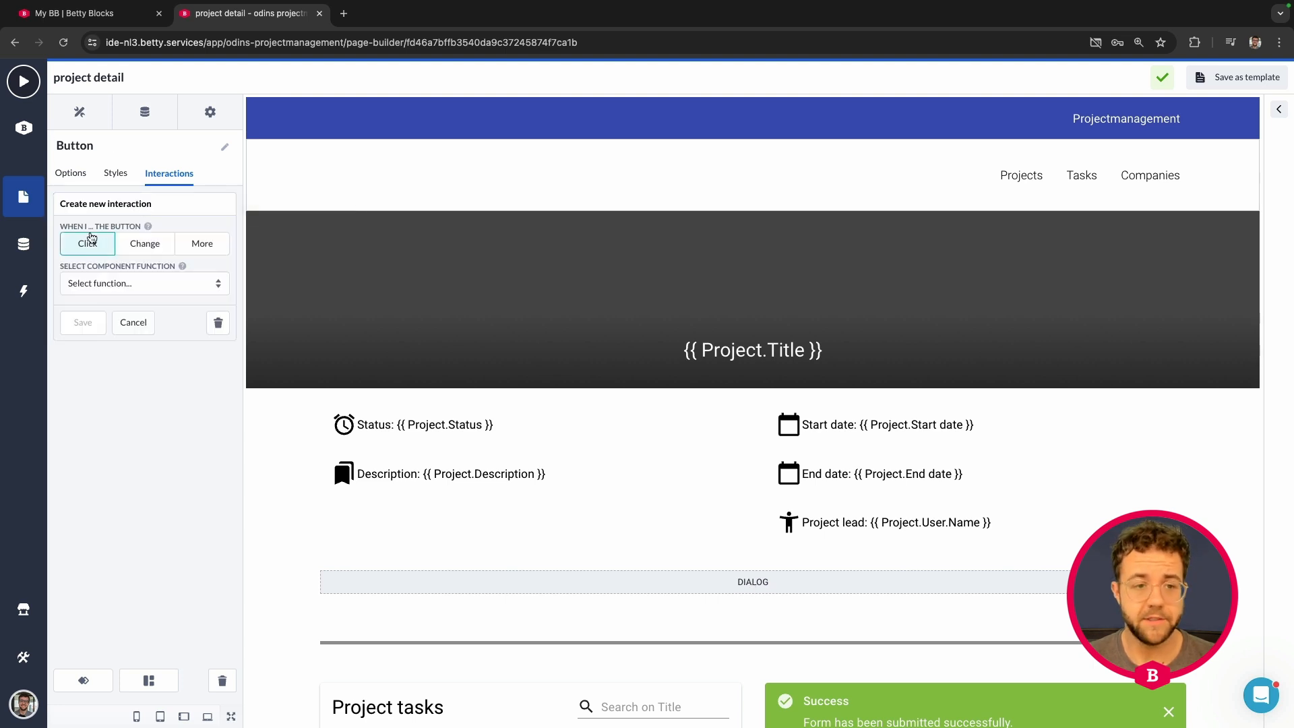
left_click(120, 283)
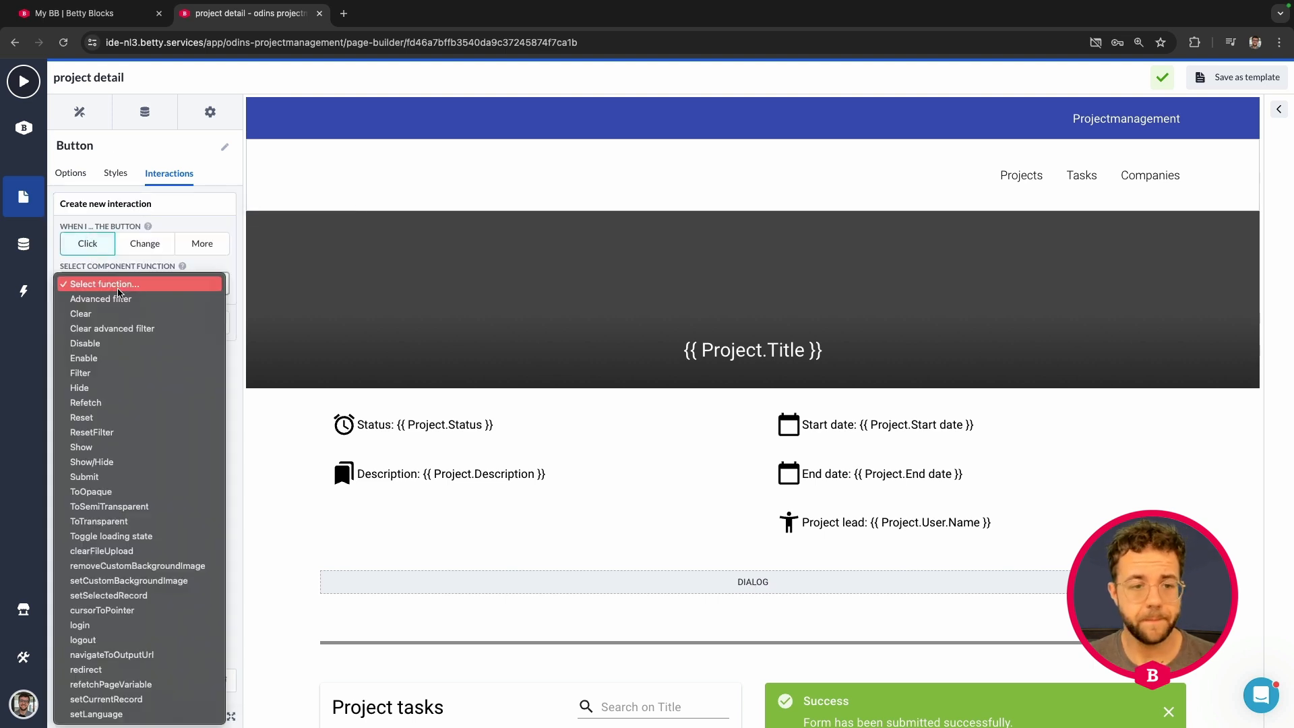
left_click(124, 462)
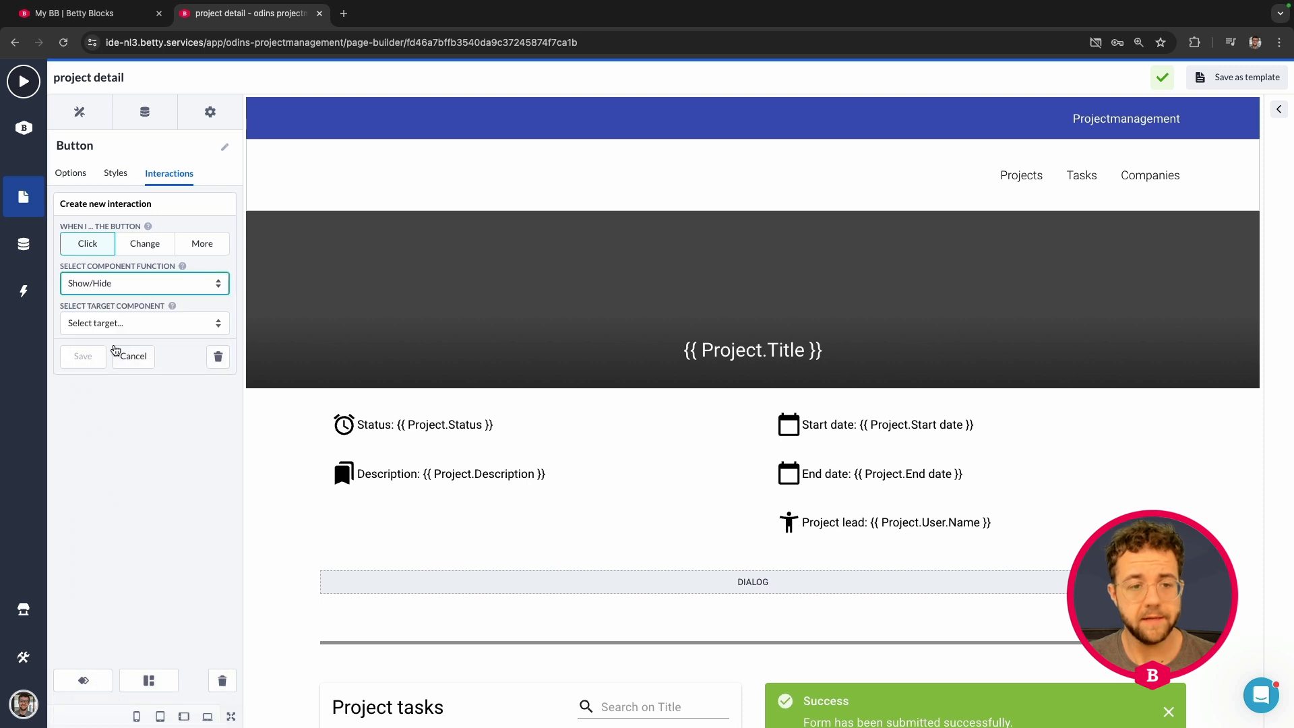
left_click(111, 323)
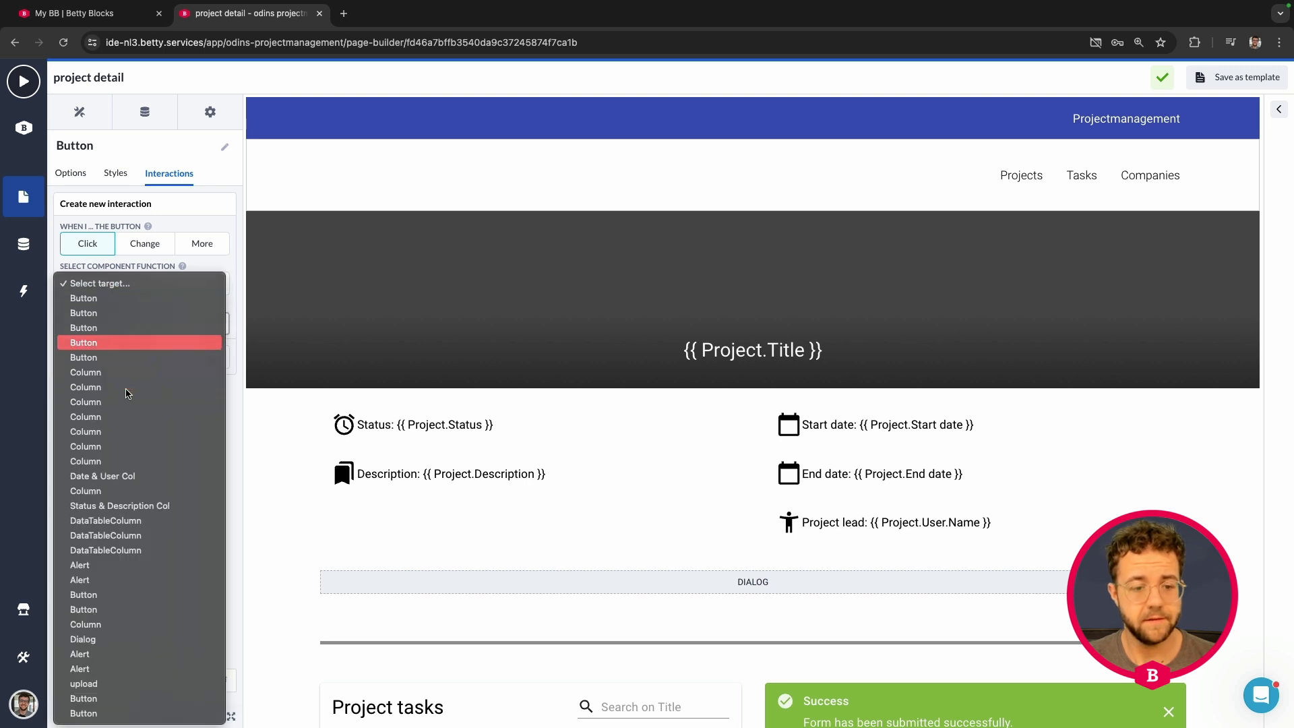
left_click(115, 638)
left_click(83, 357)
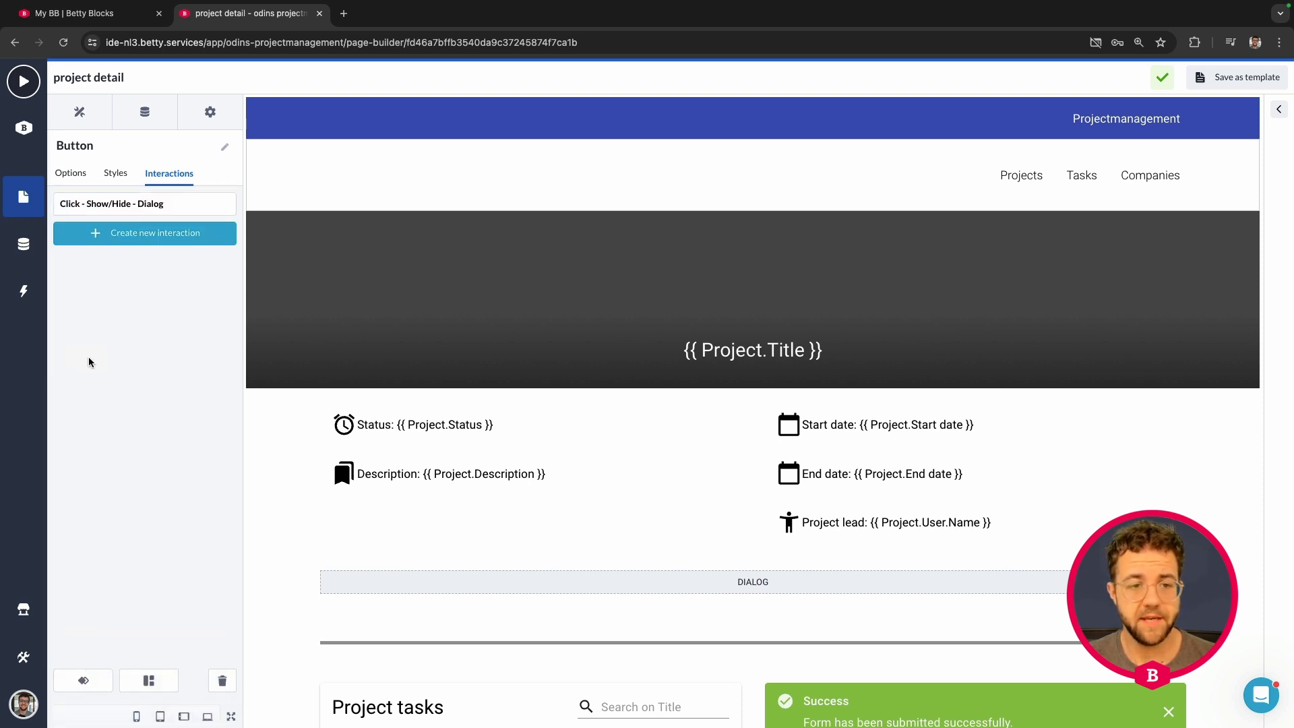
Step: Open the live application and view the detail page of the "Buy a cool painting" project
scroll(548, 438, "down", 4)
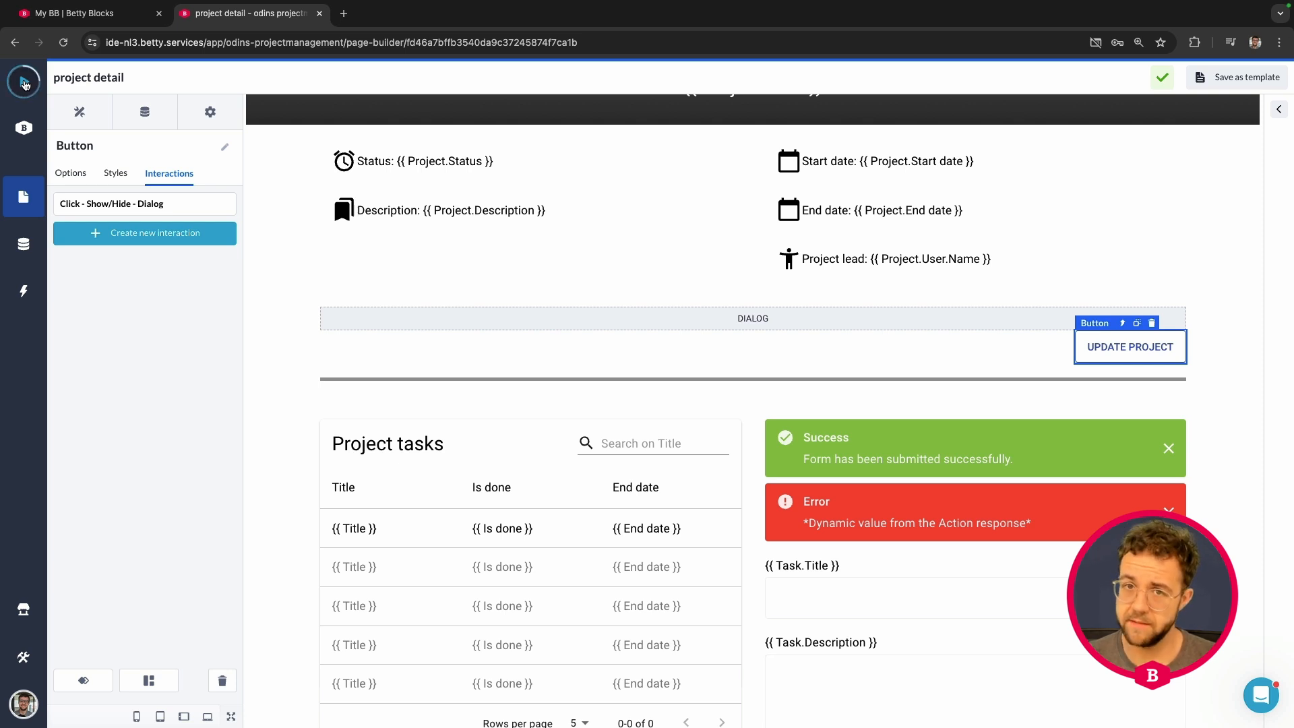
left_click(23, 82)
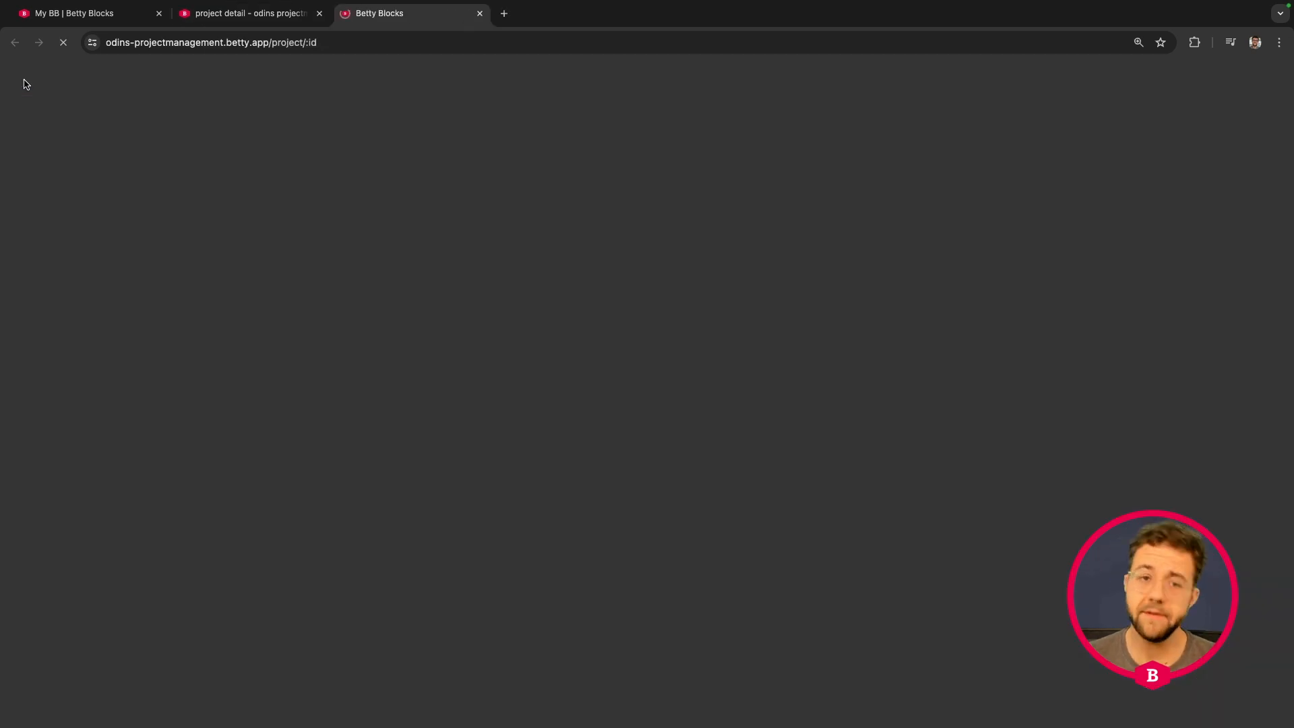
left_click(915, 135)
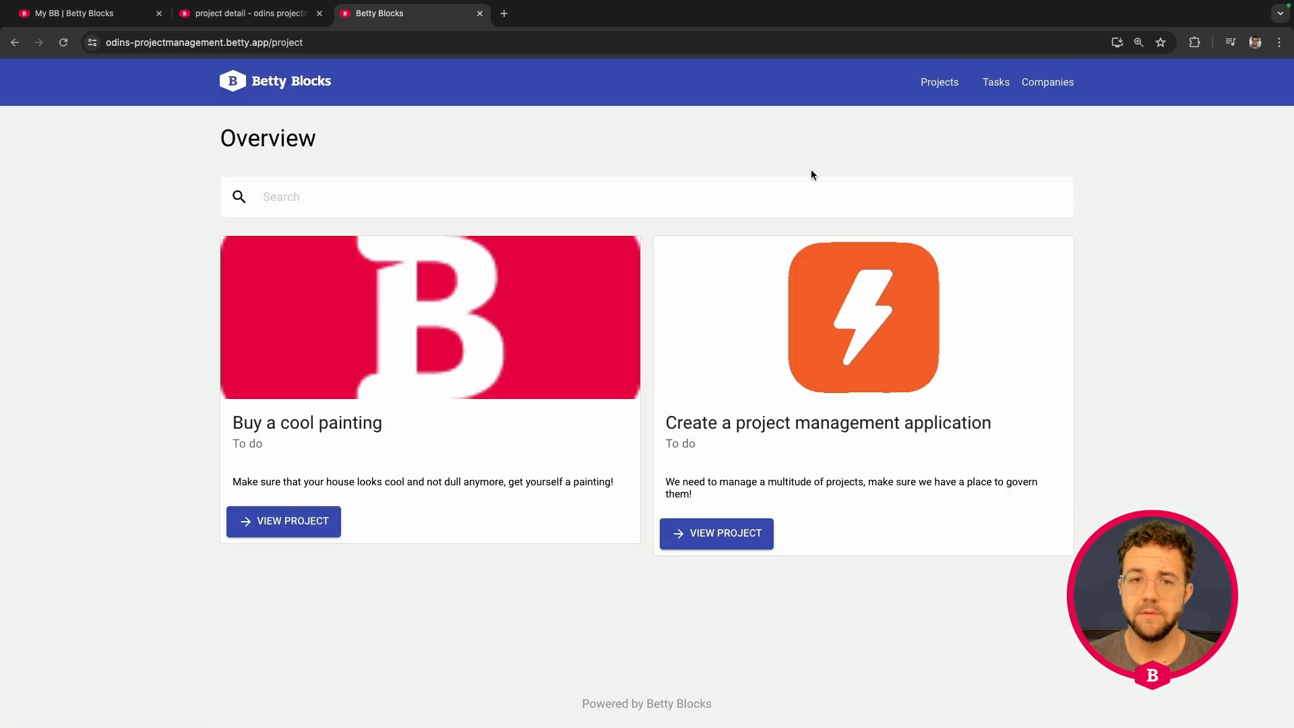
left_click(301, 529)
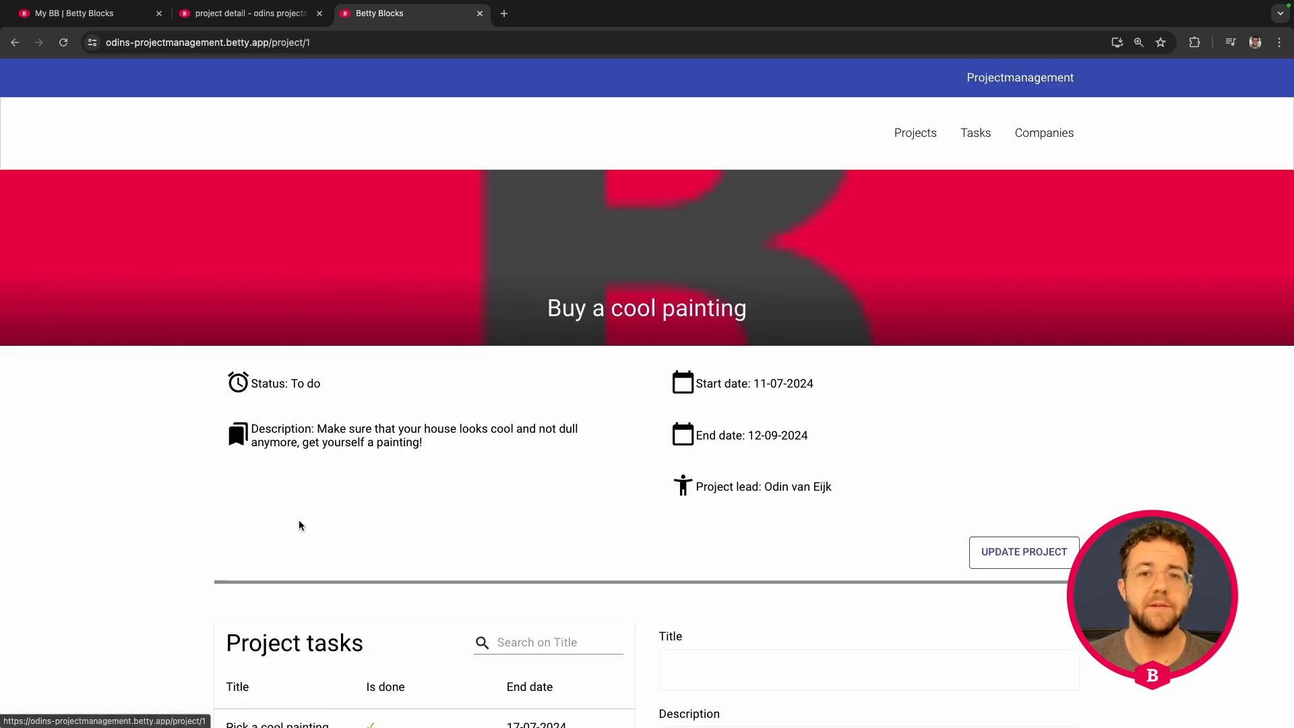
scroll(301, 516, "down", 1)
scroll(300, 524, "down", 1)
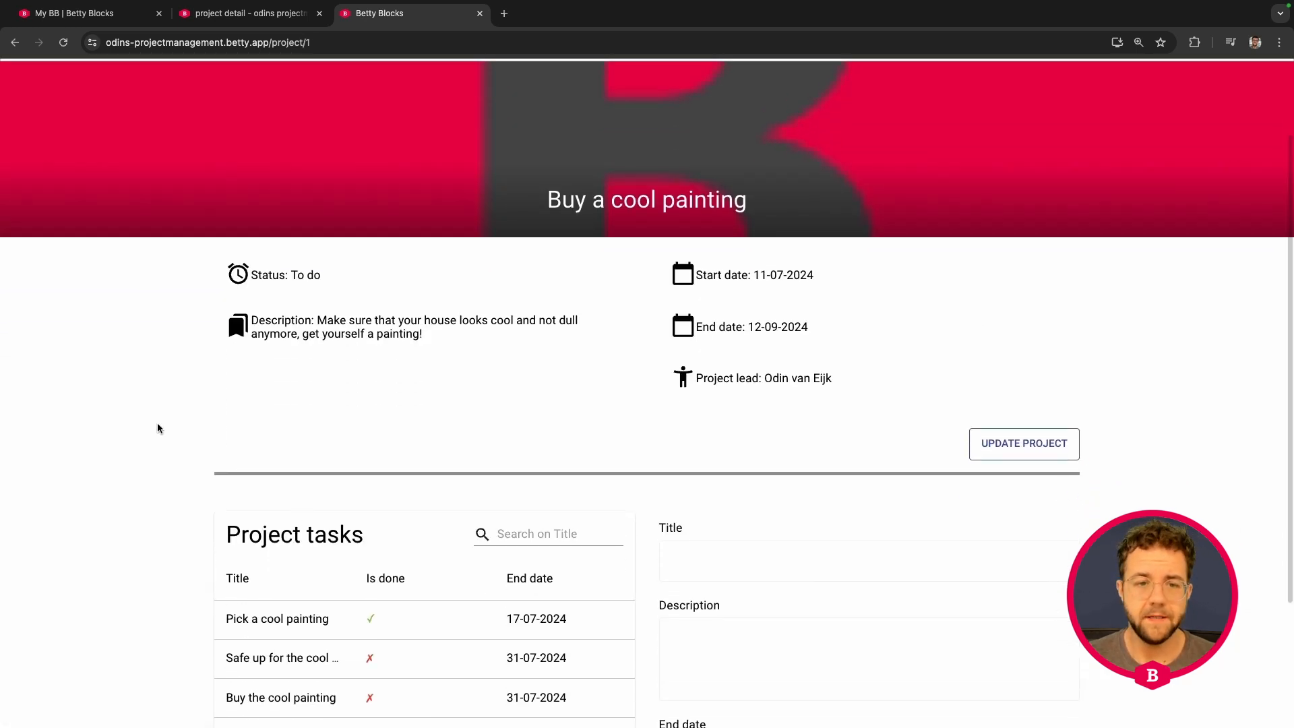
scroll(674, 226, "up", 2)
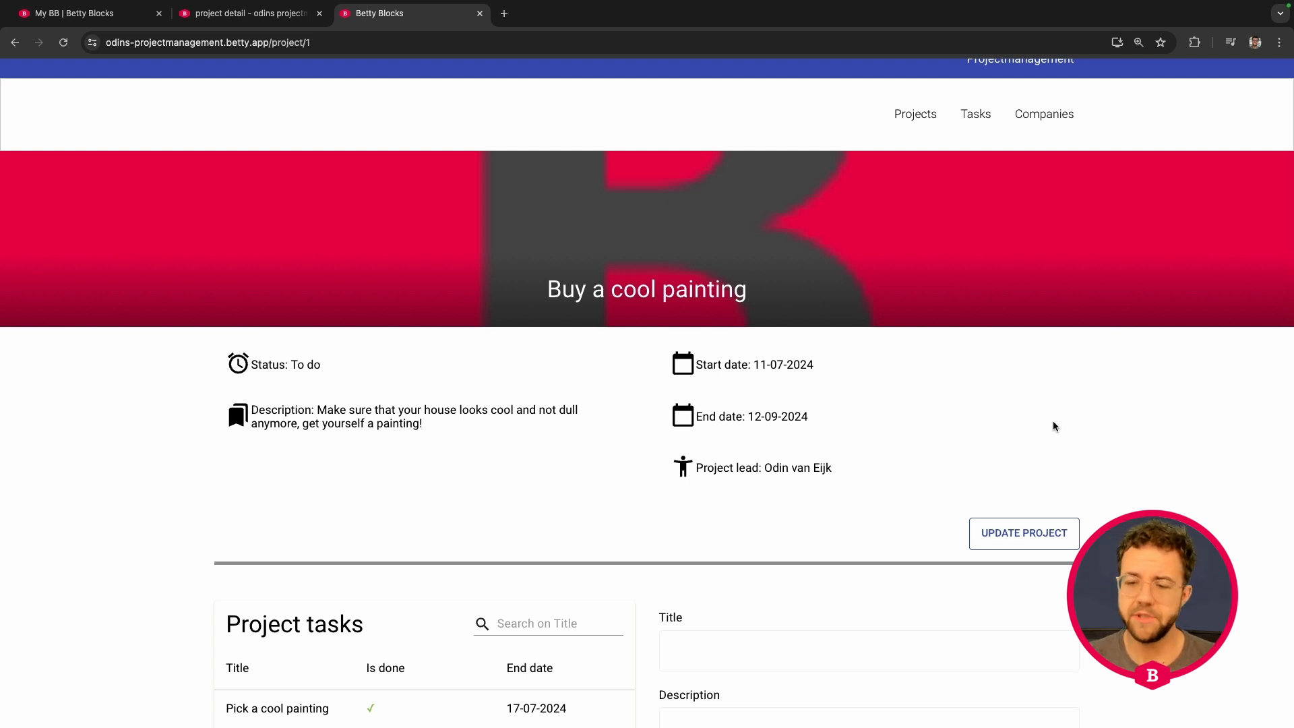
Step: In the live page's Update project form, set the title to "Buy a neat looking painting" and the status to In progress
left_click(1019, 534)
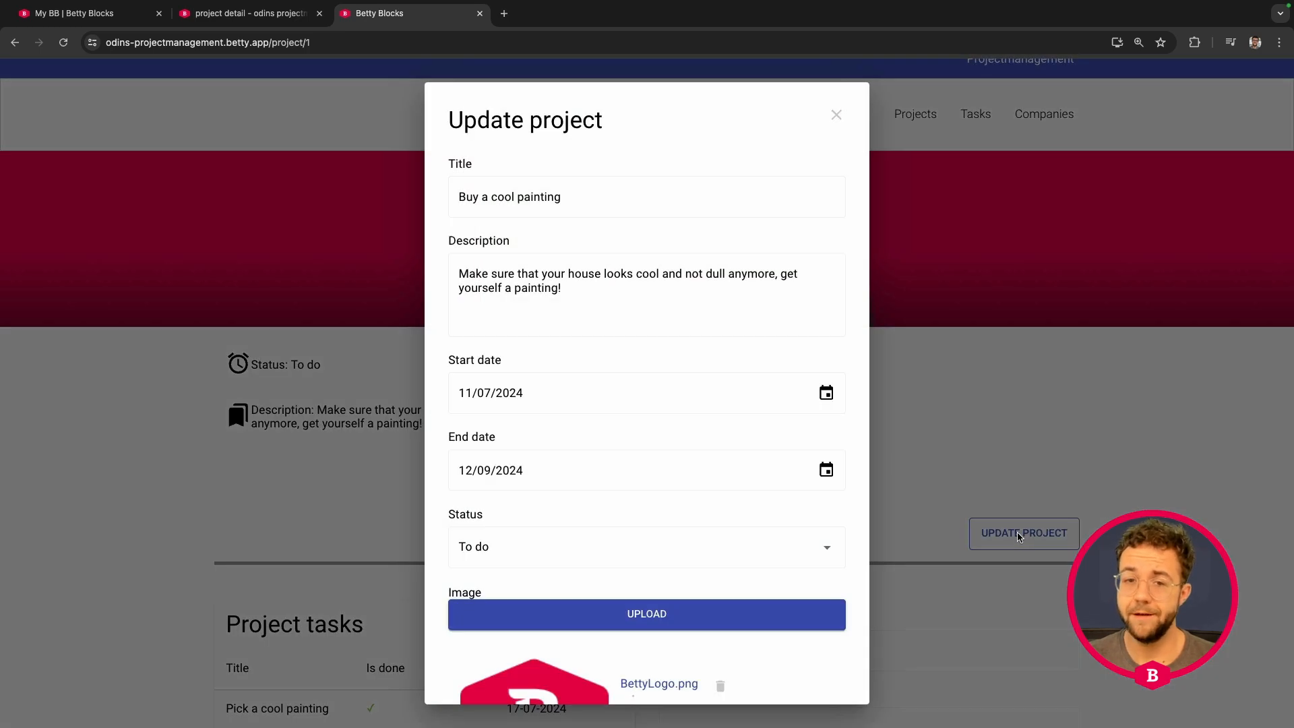
scroll(785, 513, "down", 3)
scroll(778, 516, "up", 3)
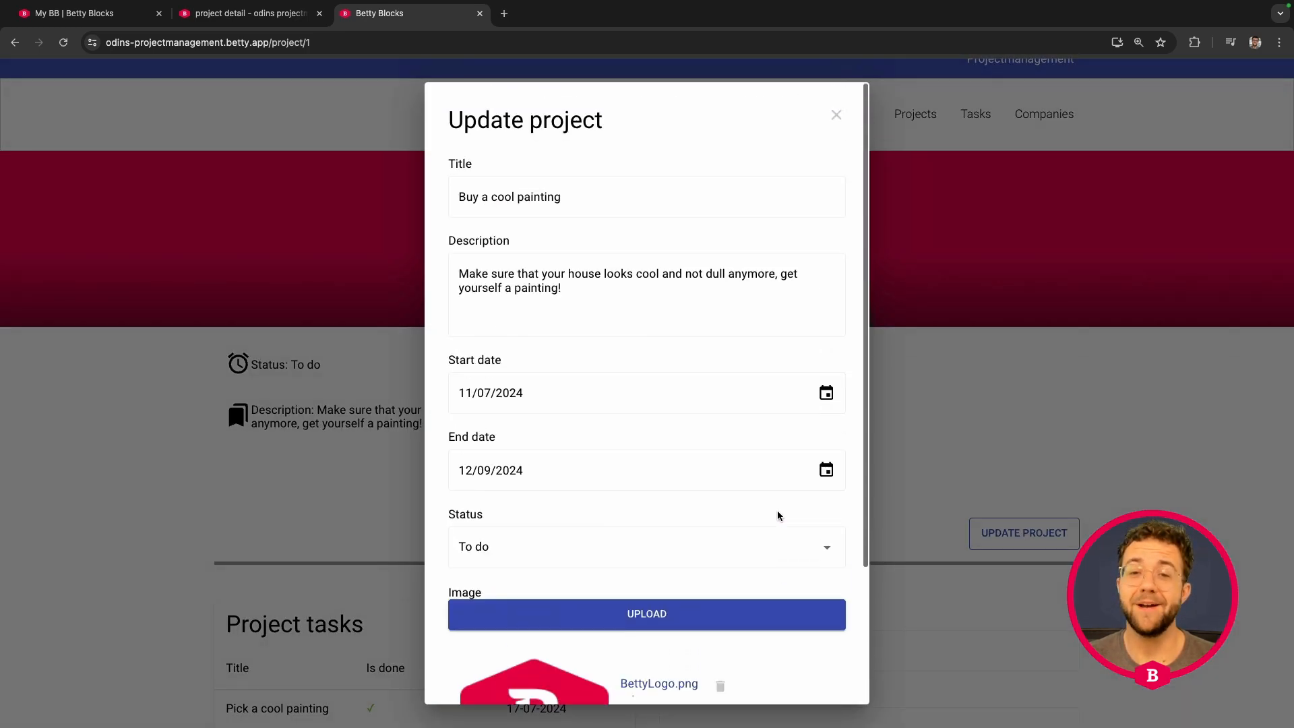
double_click(505, 197)
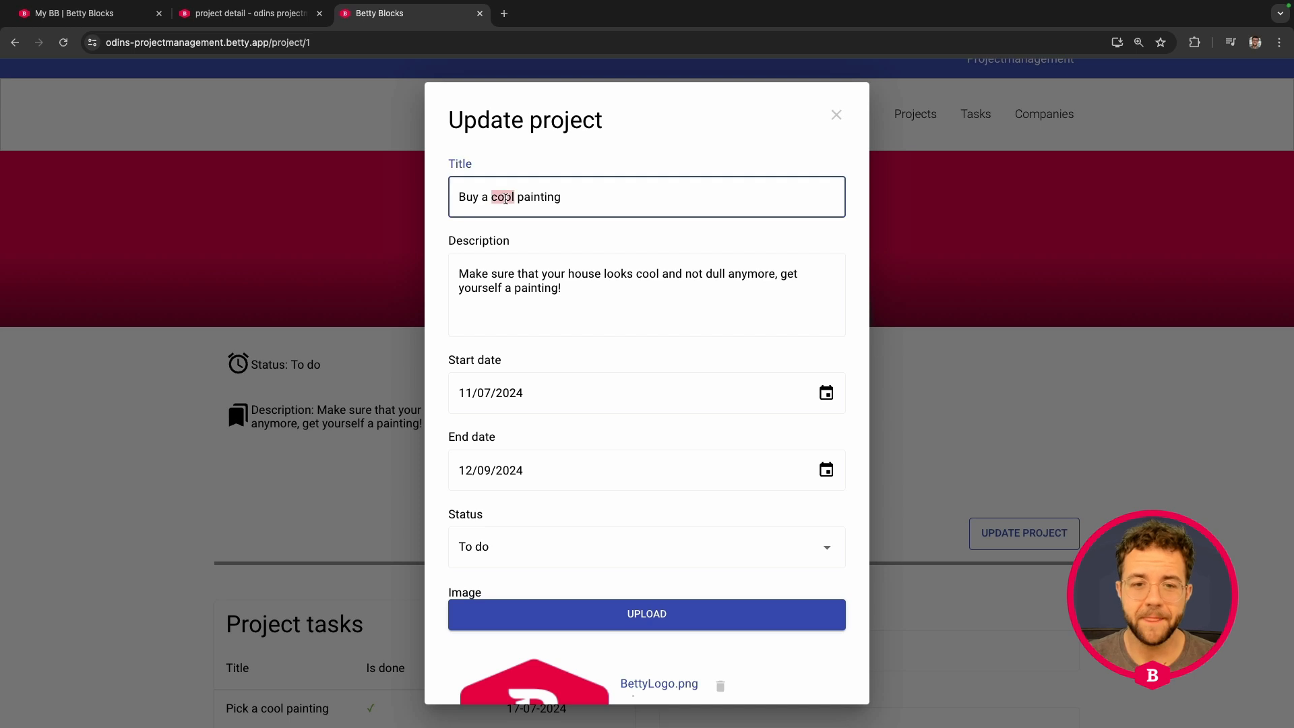
type("neat")
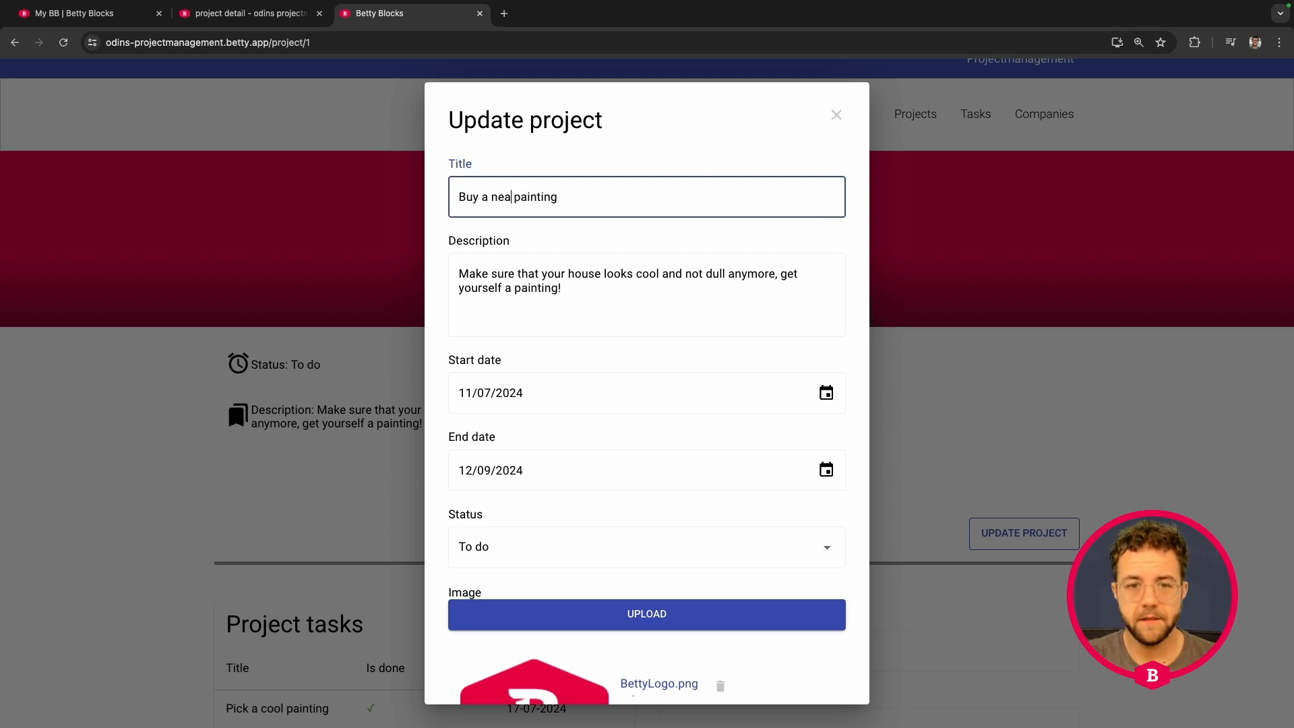
type(" looking")
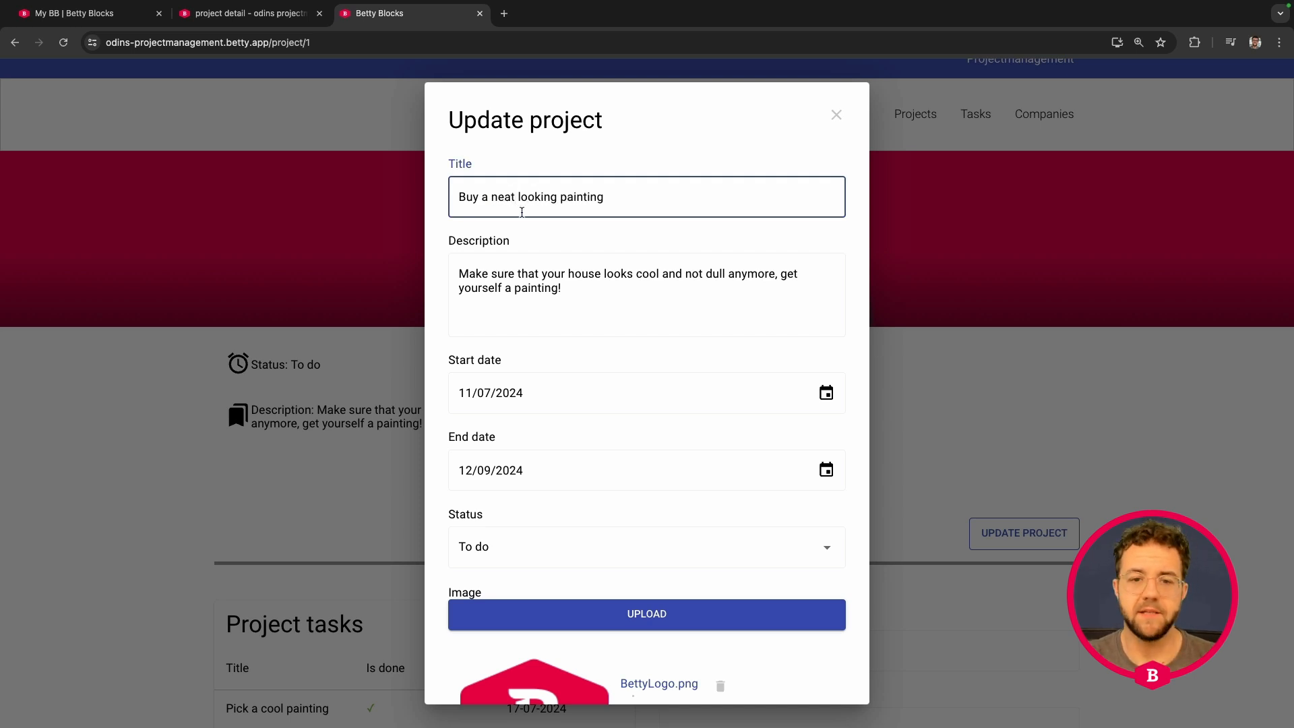
scroll(529, 215, "down", 1)
left_click(604, 518)
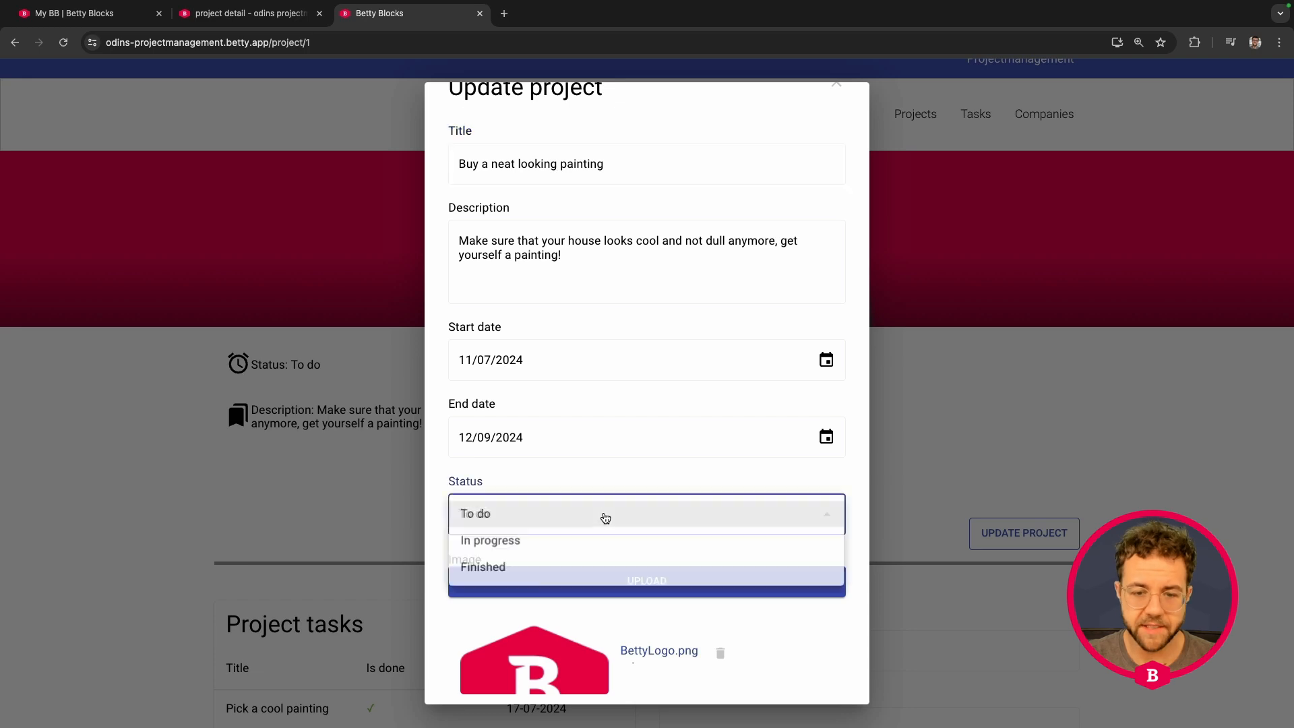
left_click(537, 547)
Step: Upload icon-integrate.png as the project image and submit the update form
scroll(539, 546, "down", 2)
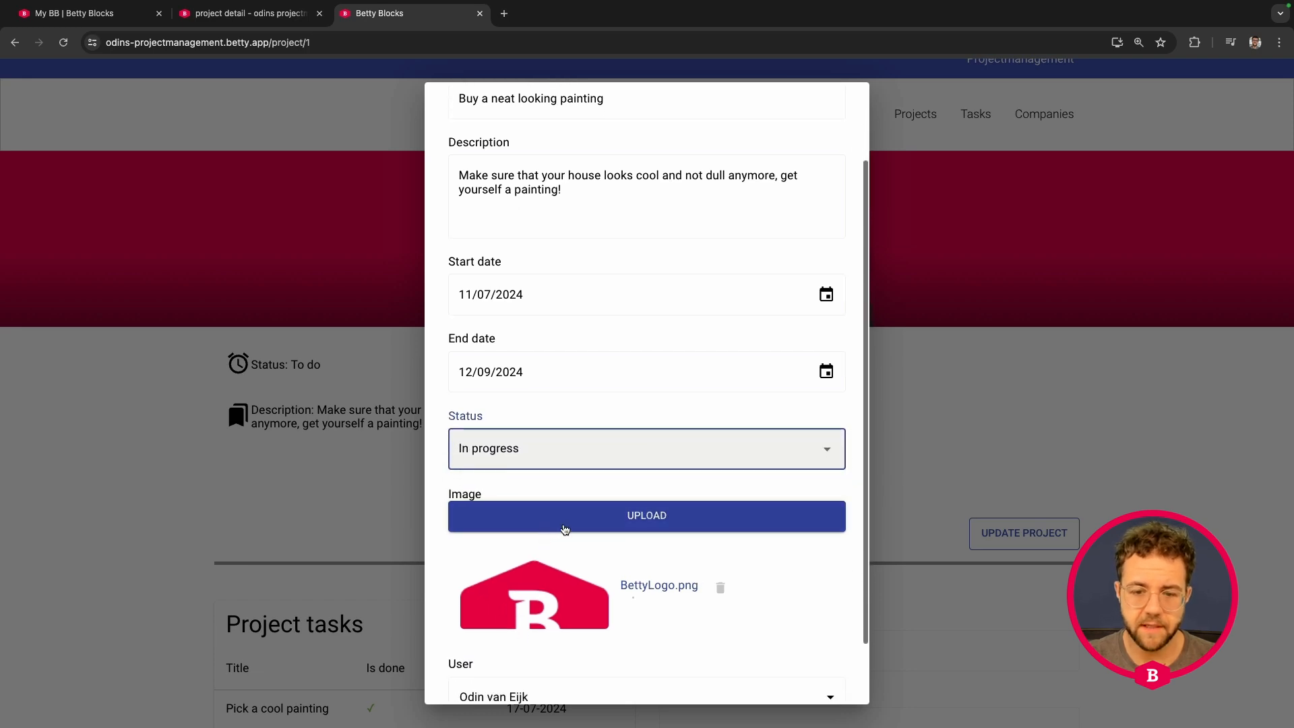
left_click(579, 530)
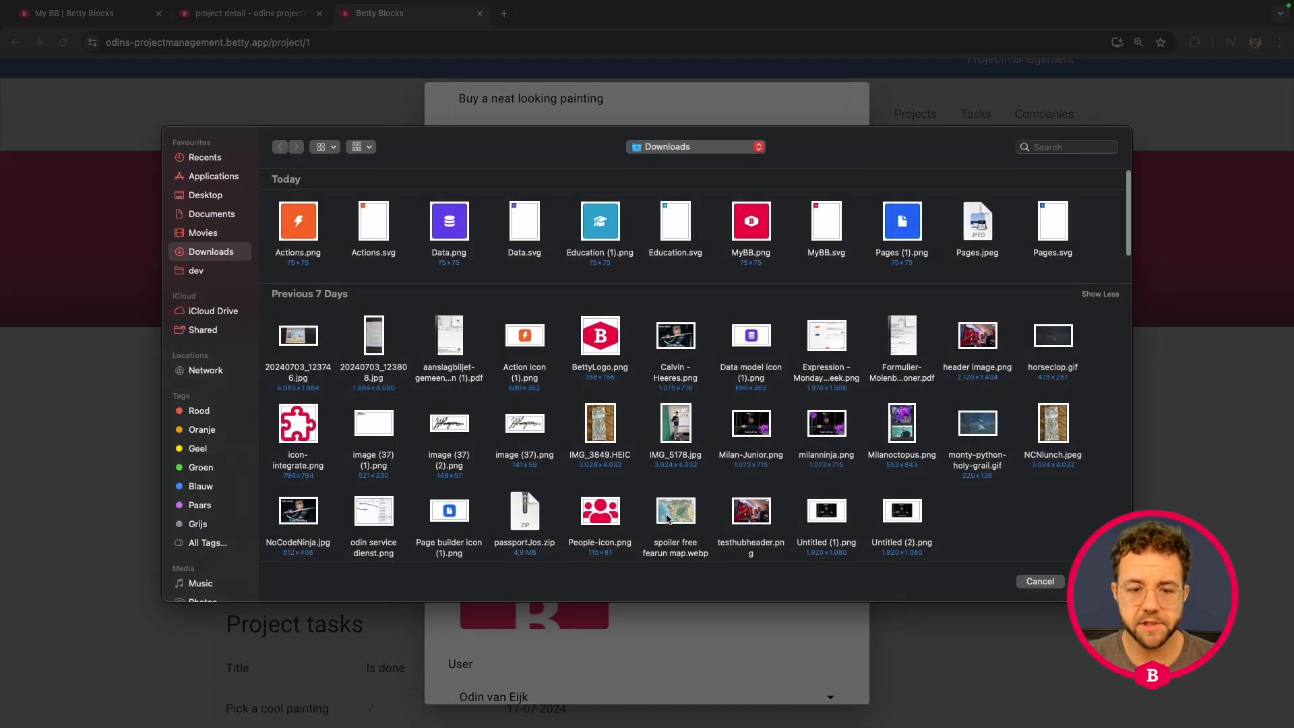
double_click(304, 431)
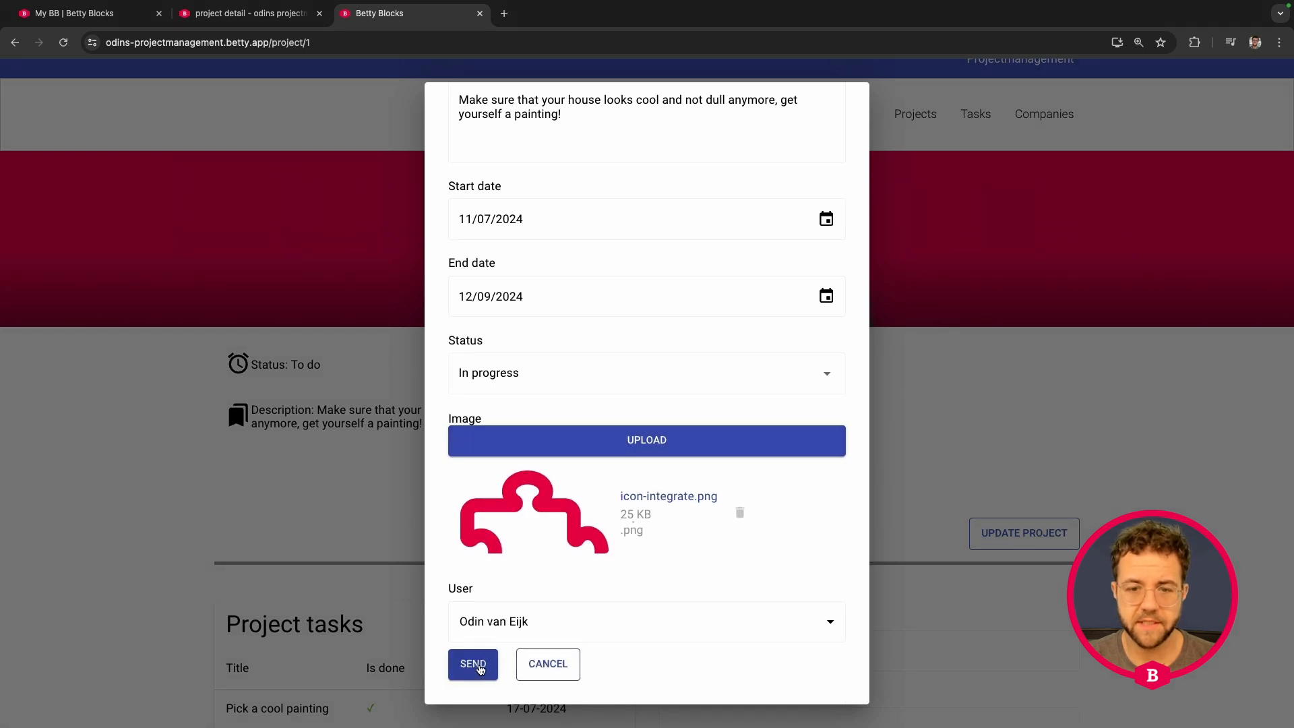
left_click(473, 664)
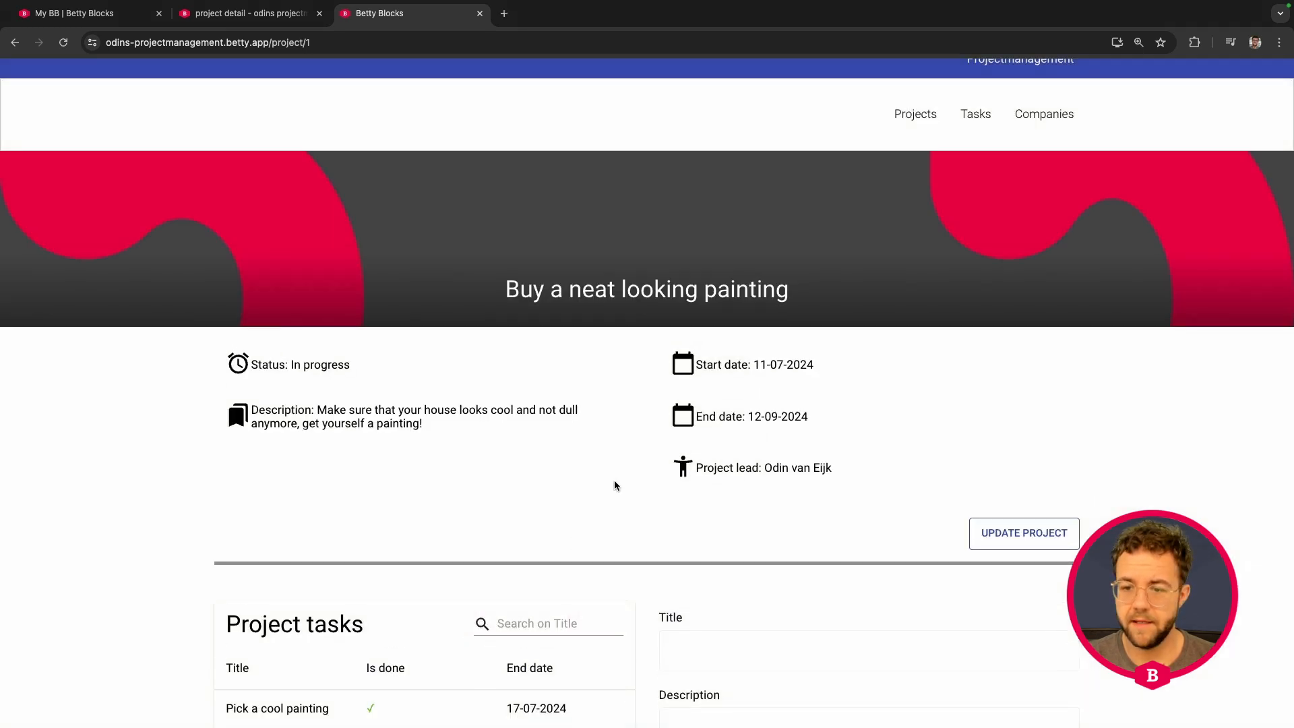
Step: Check the refreshed project details and task sections on the live page, and return to the page builder
scroll(614, 482, "down", 5)
scroll(608, 476, "up", 5)
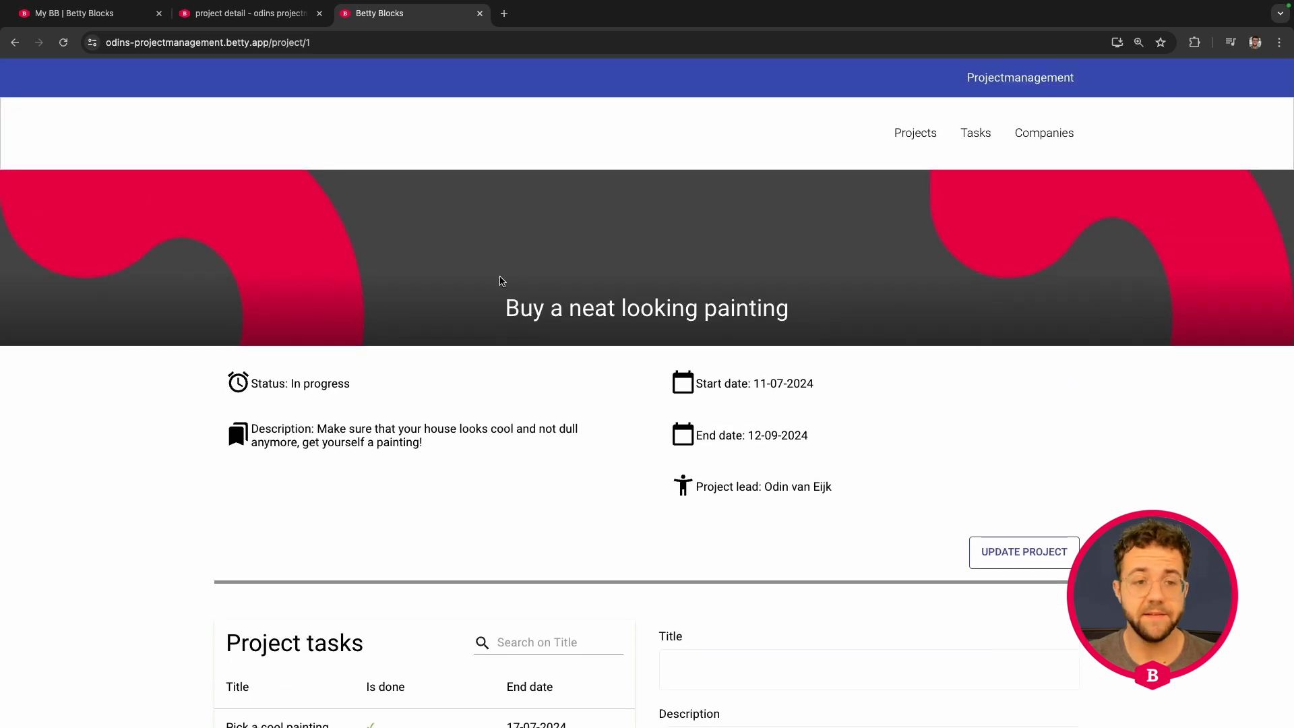
scroll(985, 220, "down", 3)
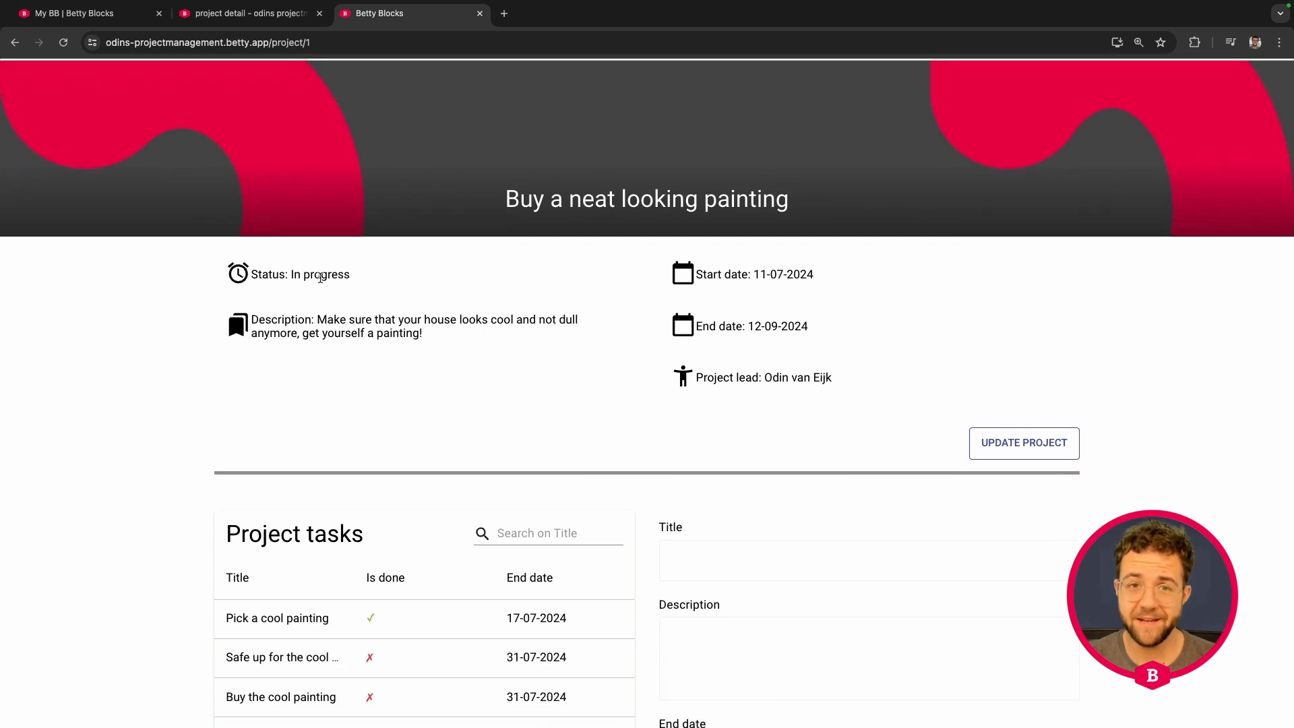
scroll(321, 277, "down", 5)
scroll(667, 418, "up", 6)
scroll(667, 405, "up", 2)
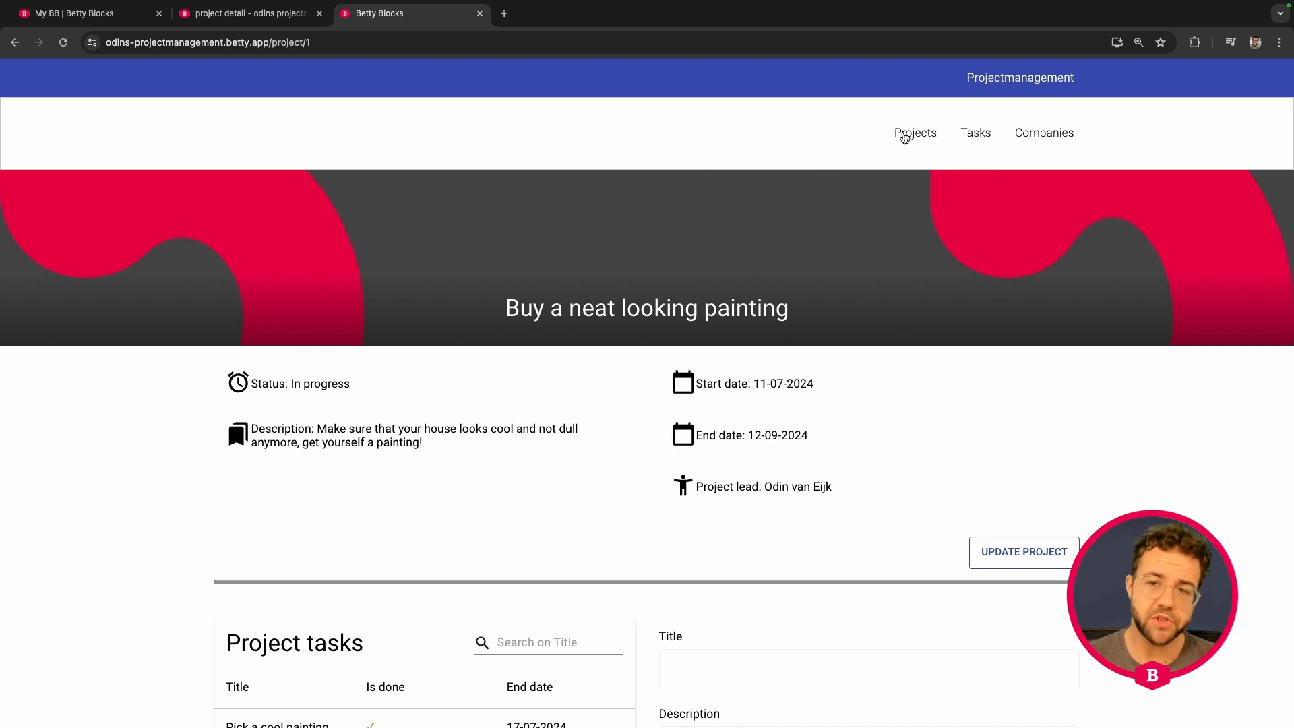
left_click(480, 14)
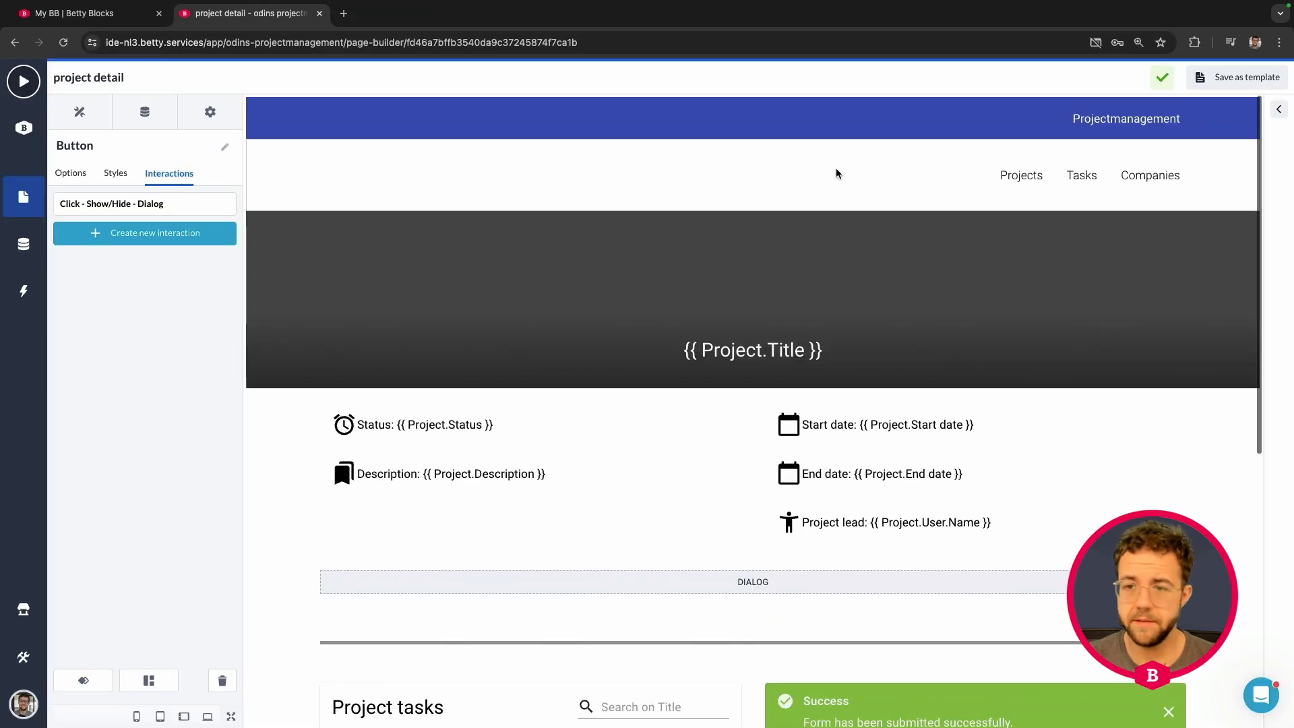
Step: Link the Tasks item of the top menu to the "Tasks back office" page
left_click(1077, 181)
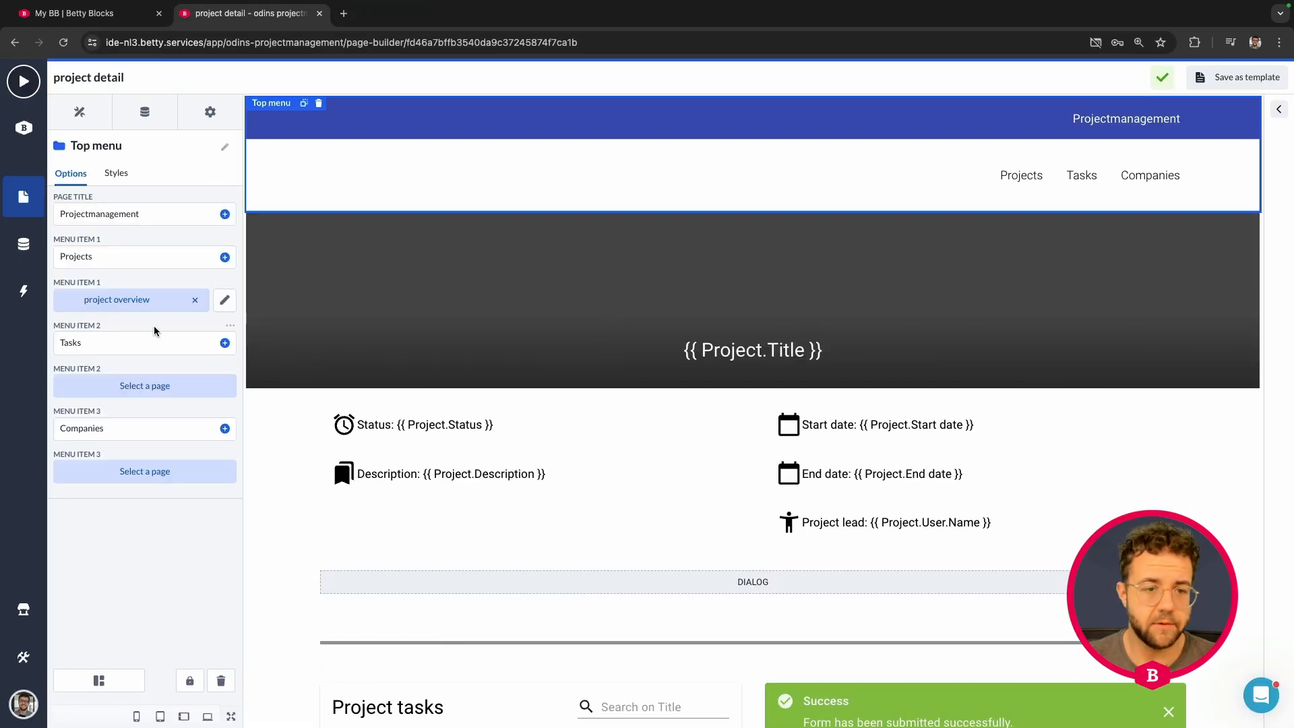
left_click(145, 385)
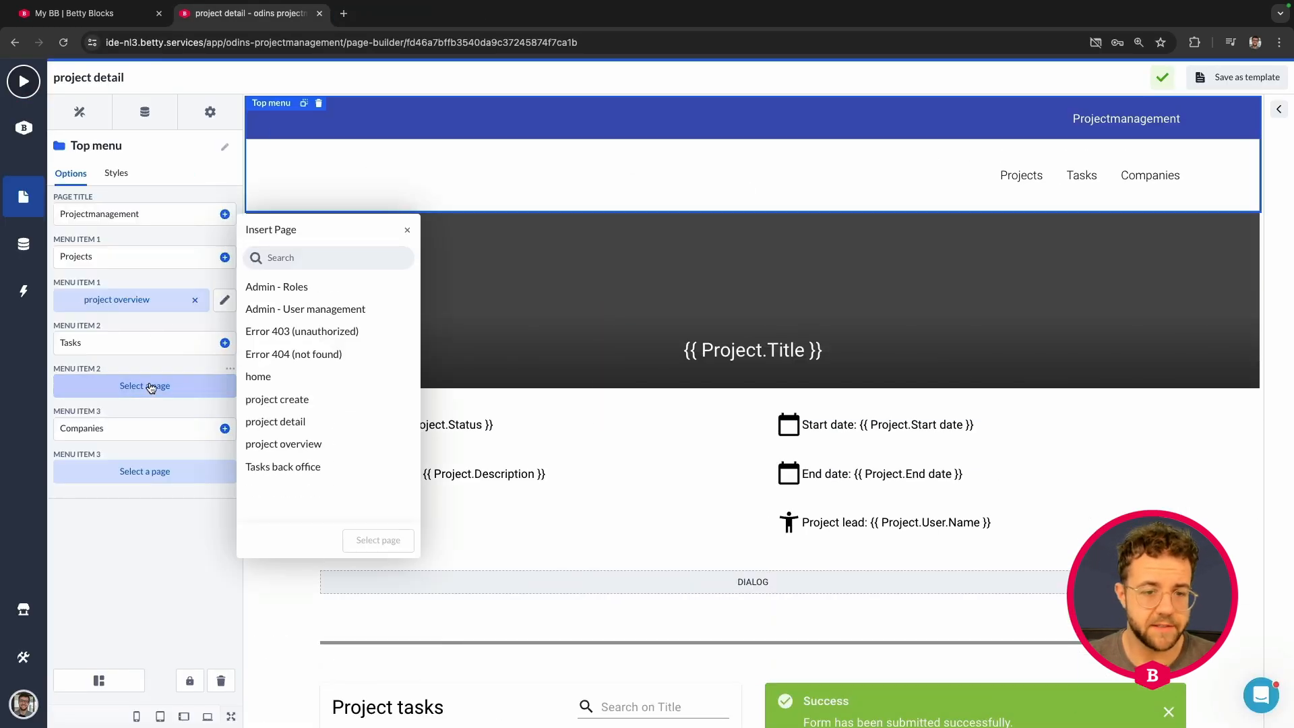
left_click(296, 466)
left_click(383, 542)
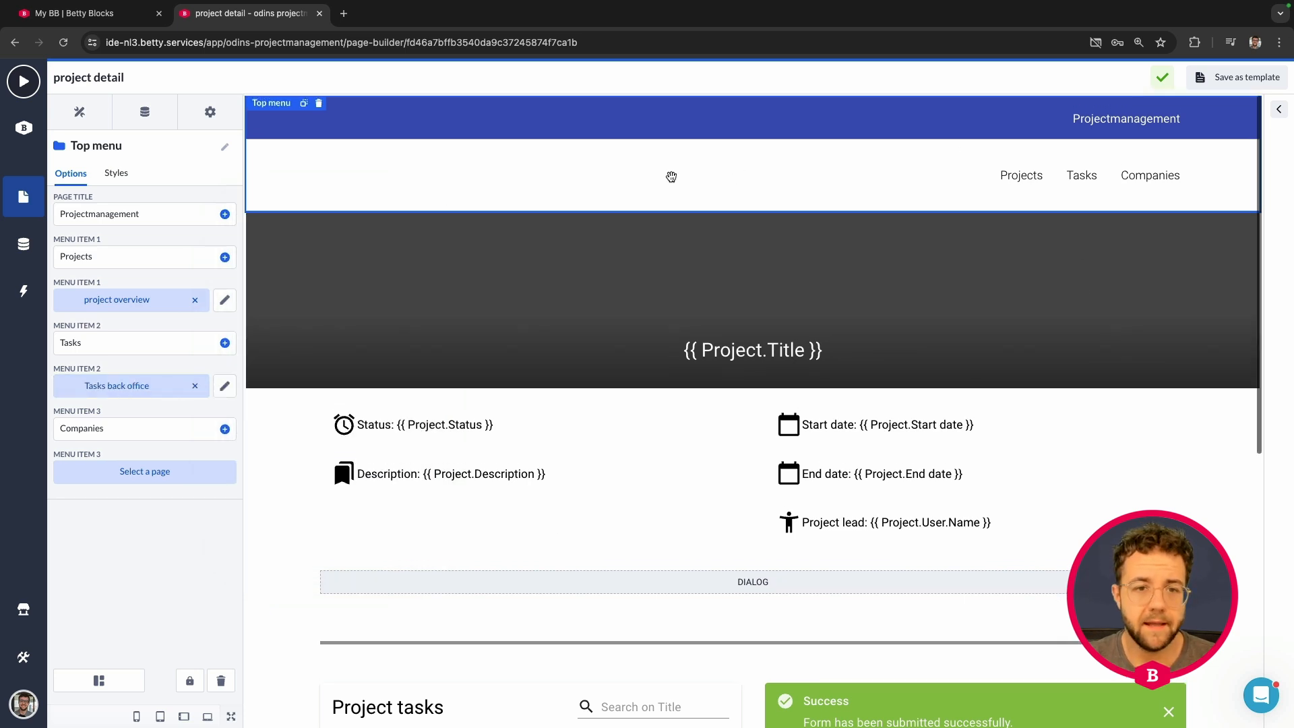
left_click(439, 130)
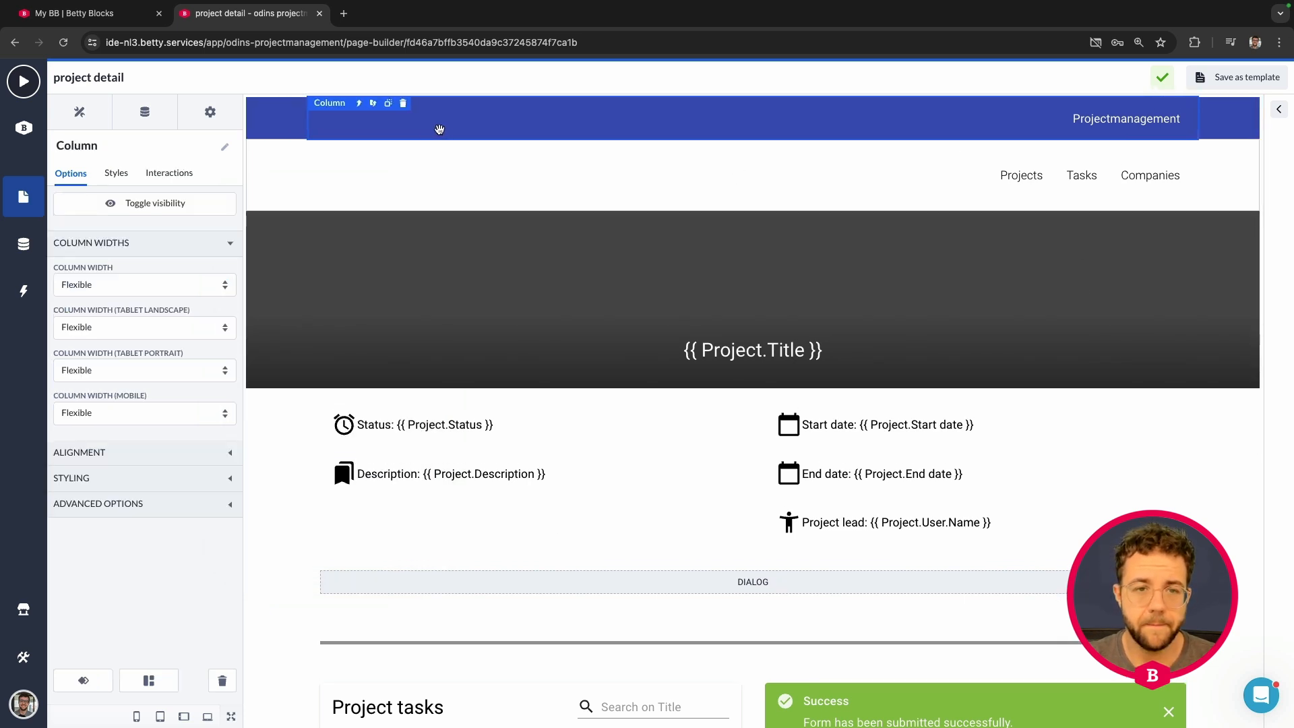
left_click(511, 186)
left_click(573, 283)
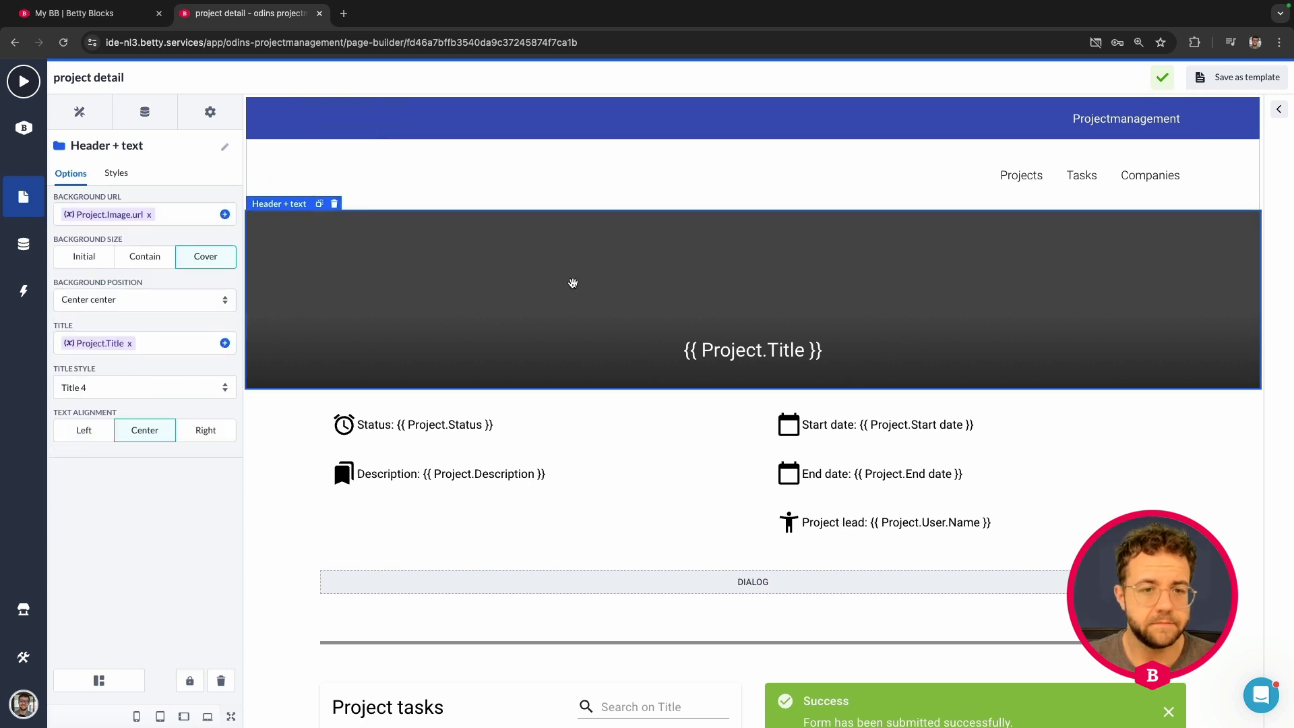
Step: Open the home page in the page builder and unlock the Tasks card so its button can be edited
left_click(24, 196)
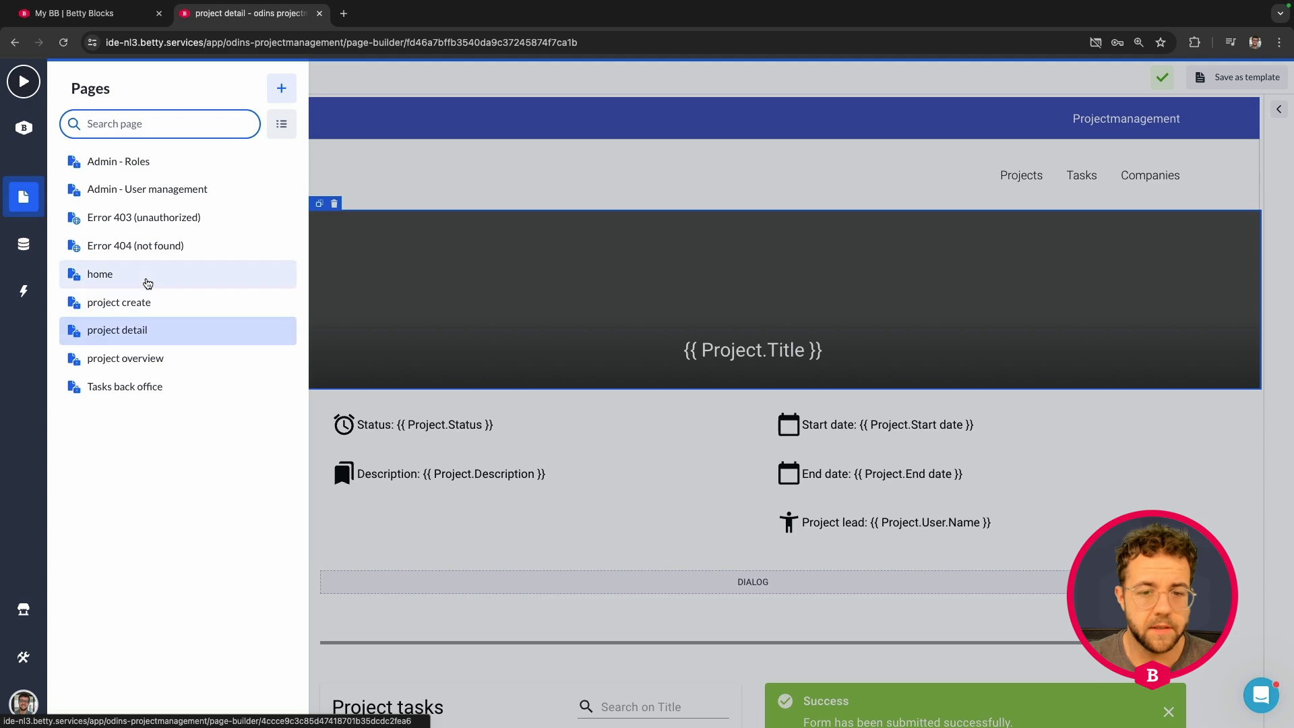
left_click(144, 275)
scroll(643, 383, "down", 1)
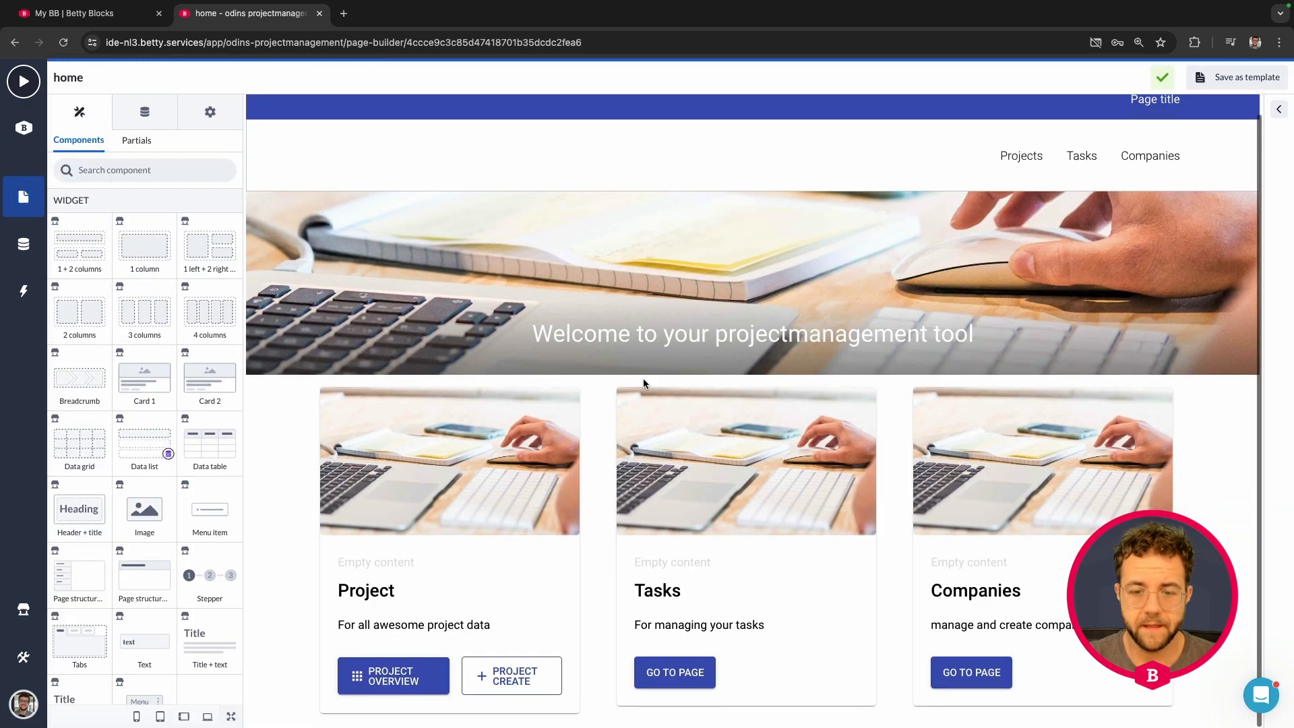
left_click(686, 679)
left_click(684, 675)
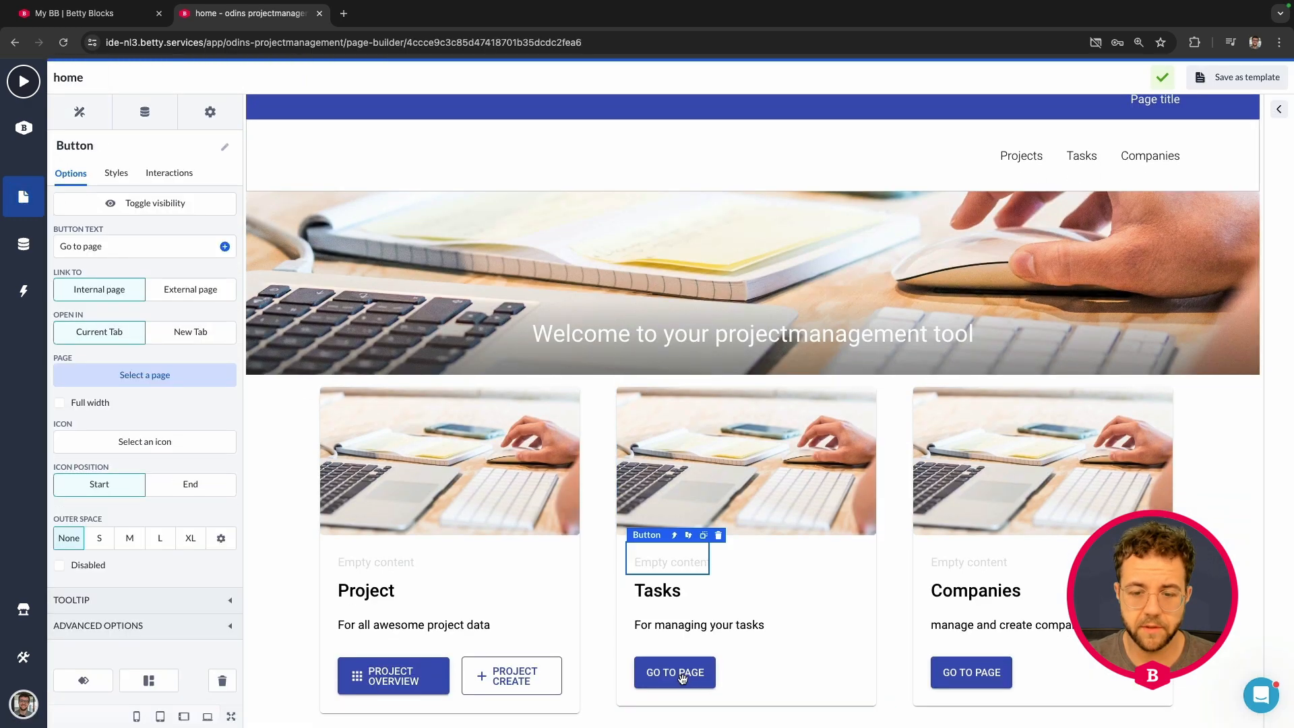
left_click(782, 597)
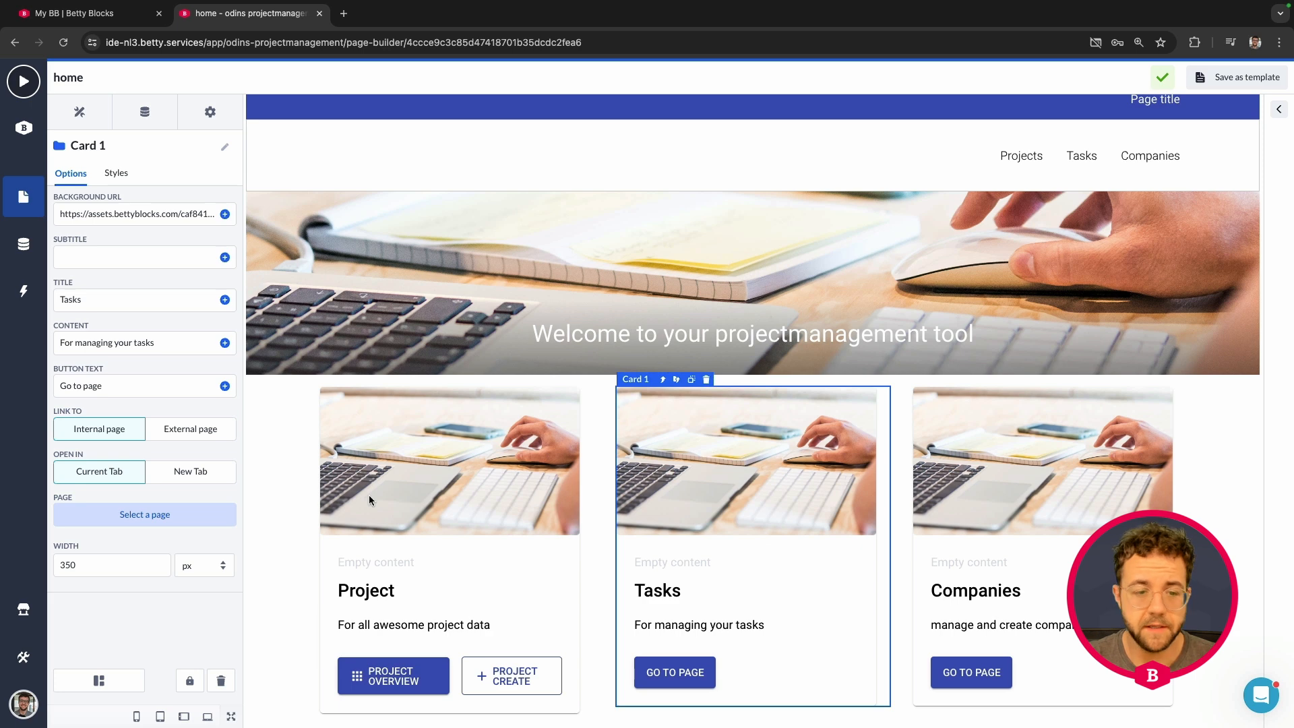
left_click(190, 681)
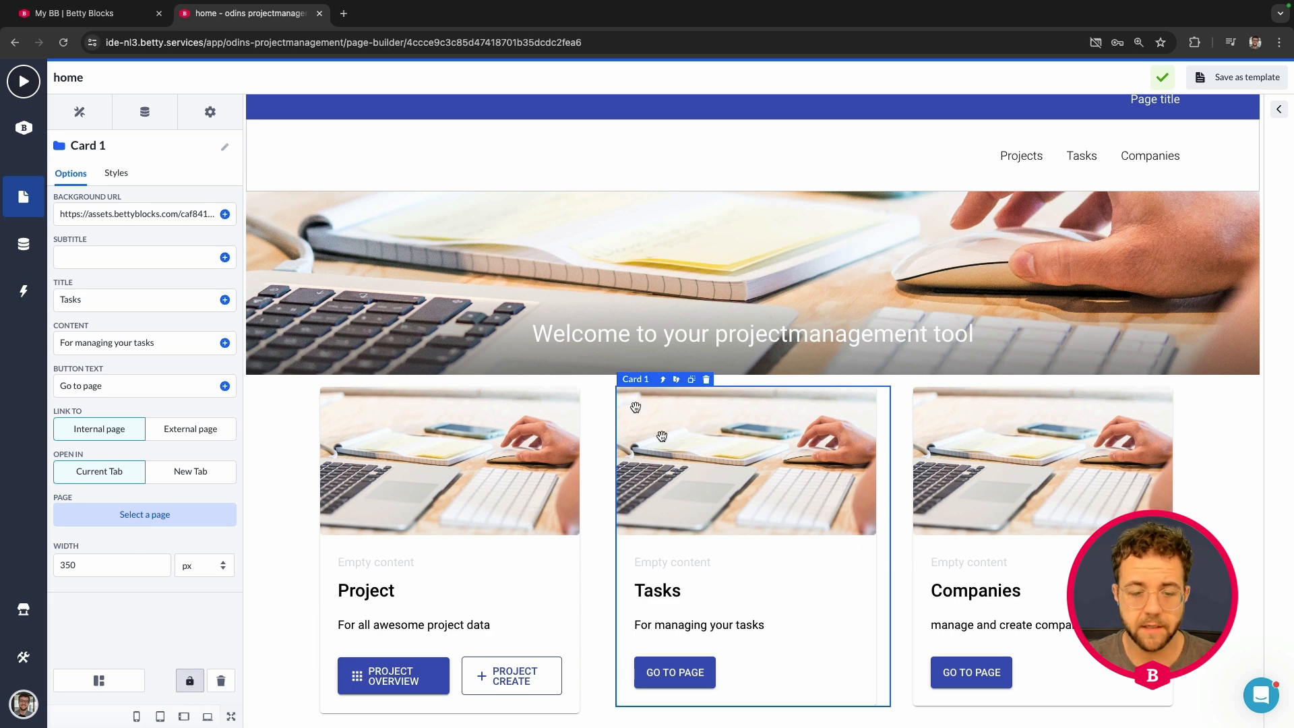
Step: Link the Tasks card's "Go to page" button to the "Tasks back office" page
left_click(701, 672)
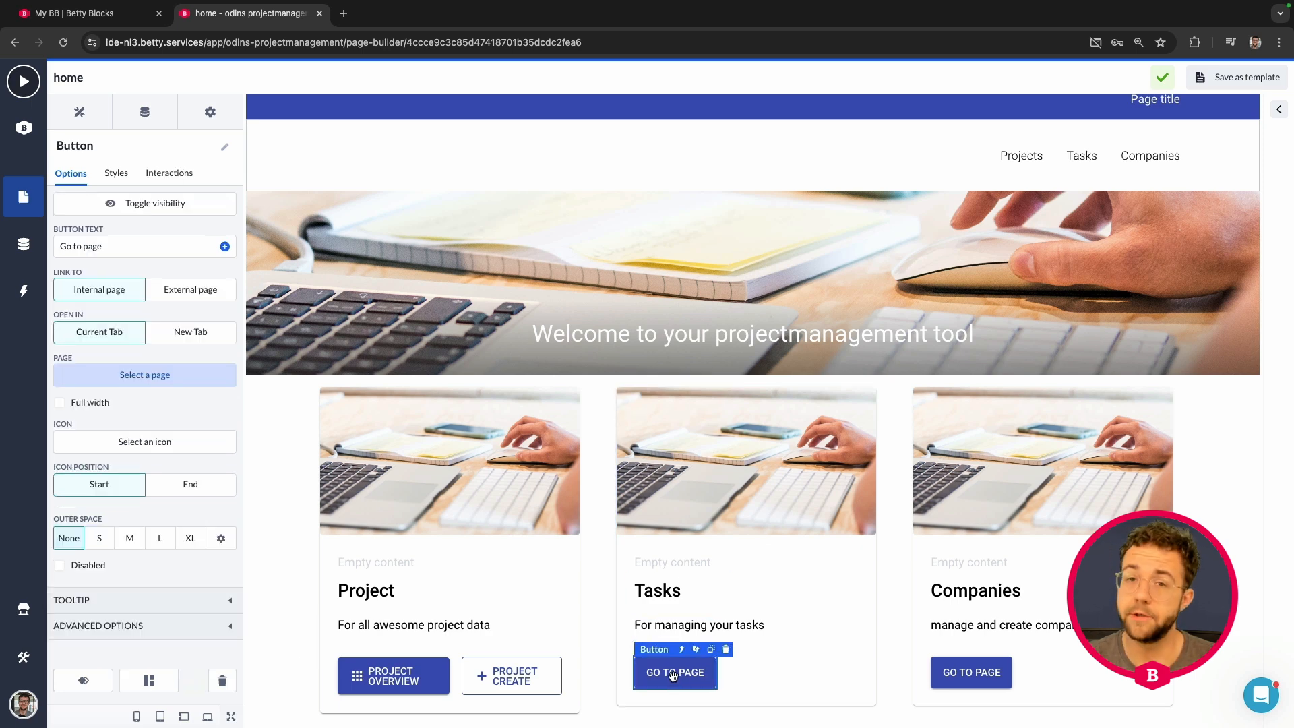
left_click(154, 379)
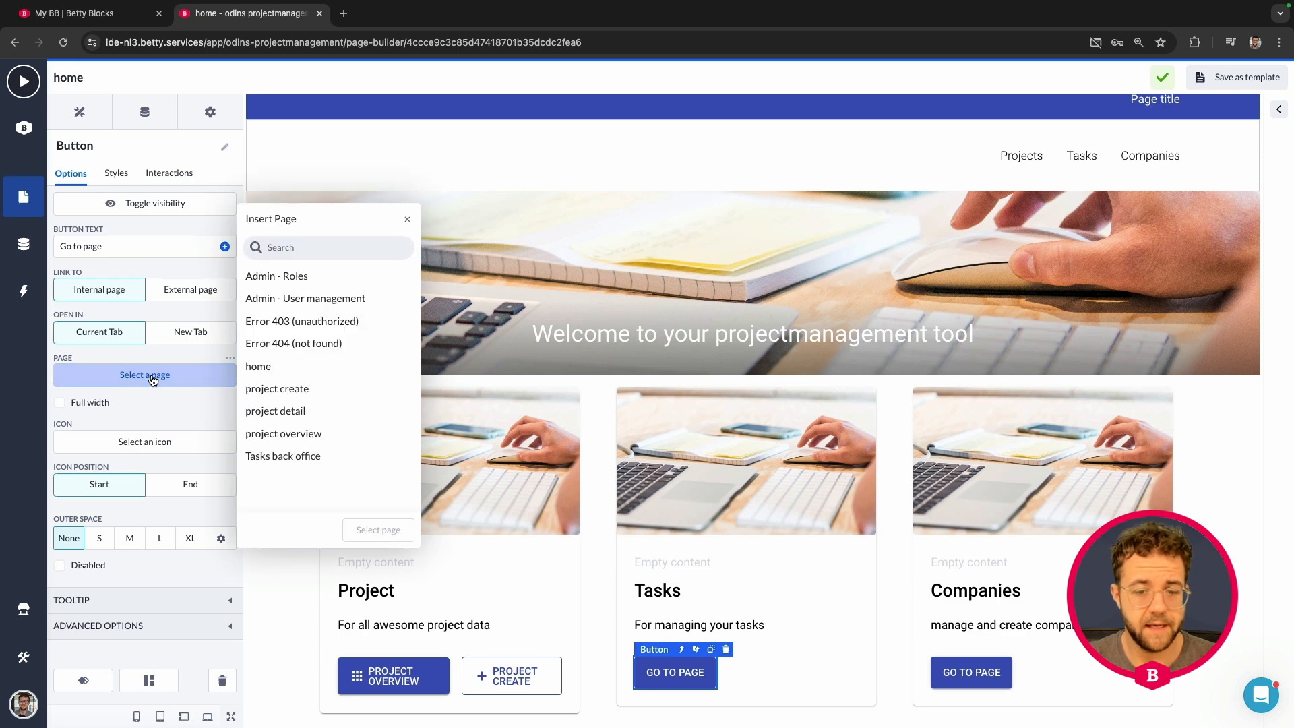
left_click(287, 455)
left_click(378, 530)
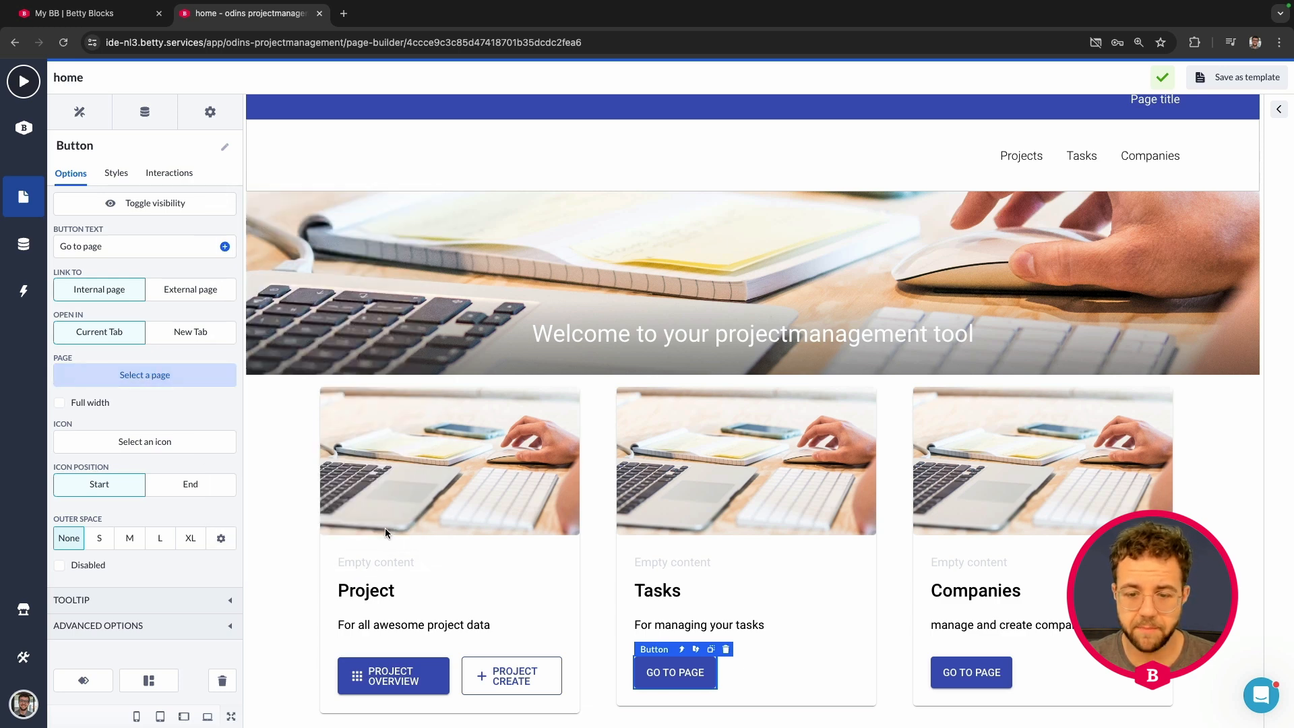
Step: Set the Tasks card button's text to "Task overview" and give it the Apps icon
left_click_drag(135, 249, 57, 252)
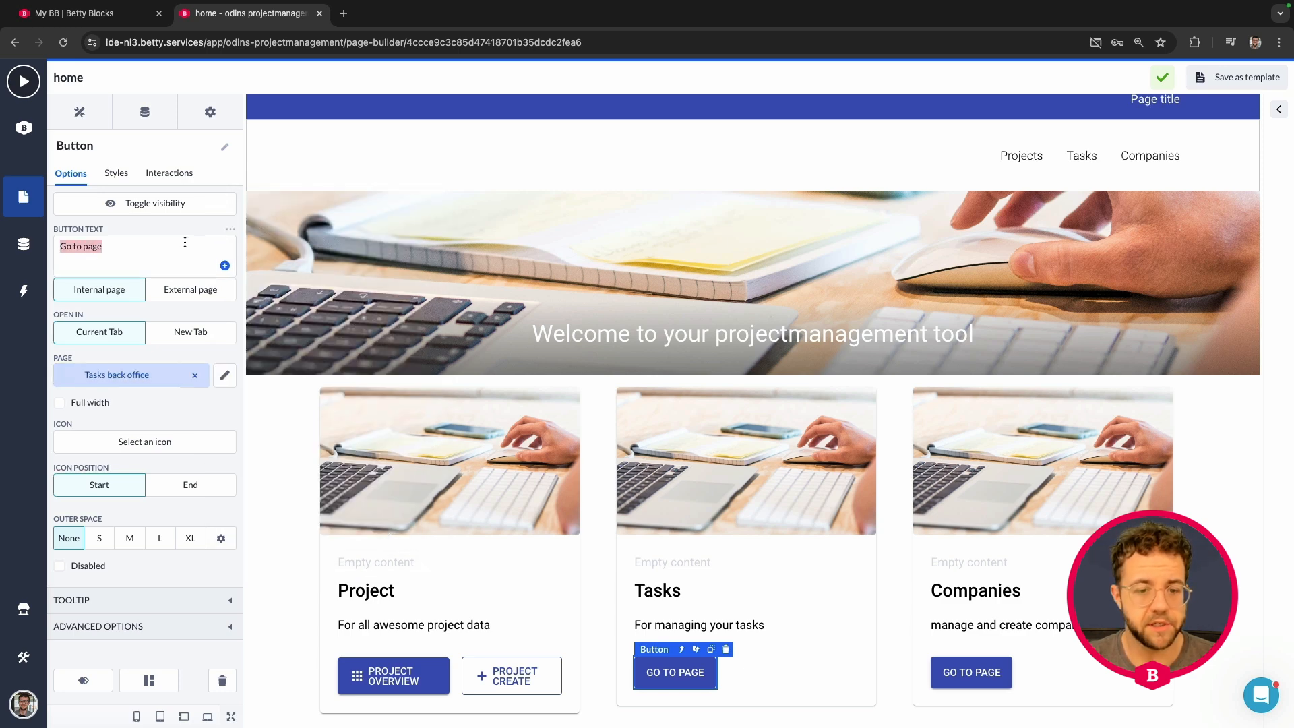
type("Task")
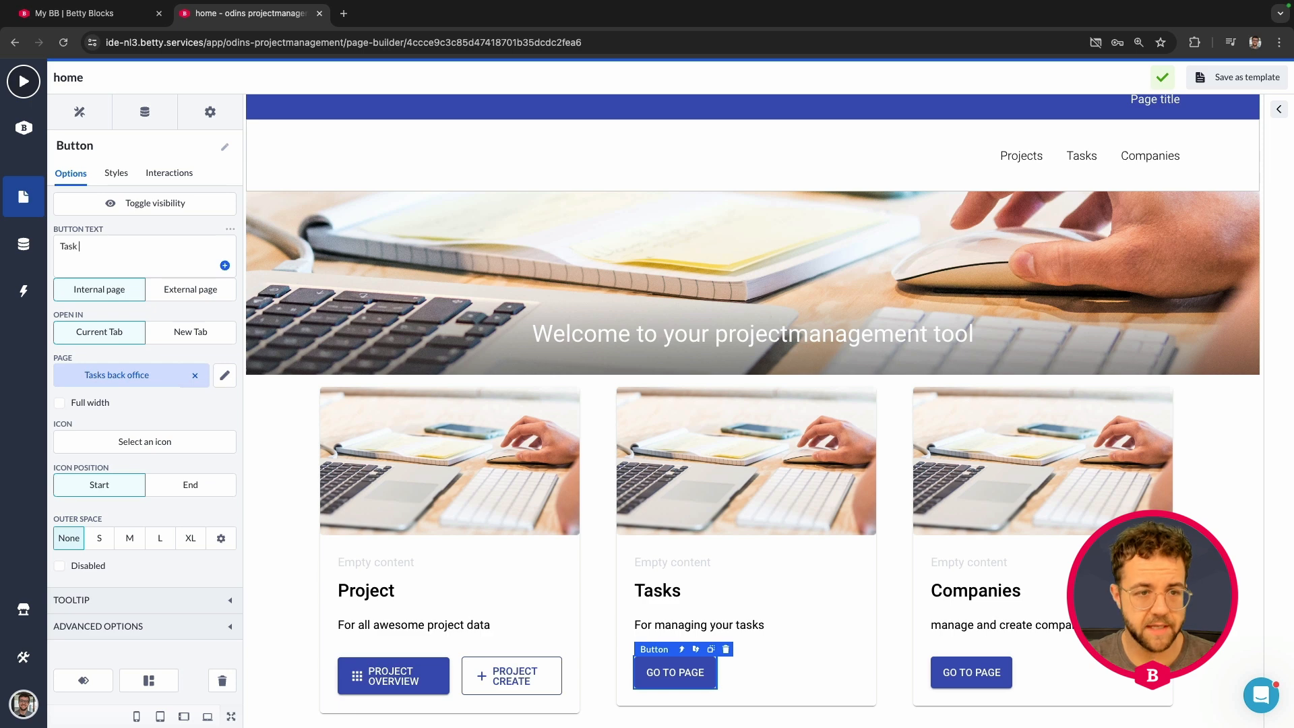
left_click(134, 447)
left_click(134, 444)
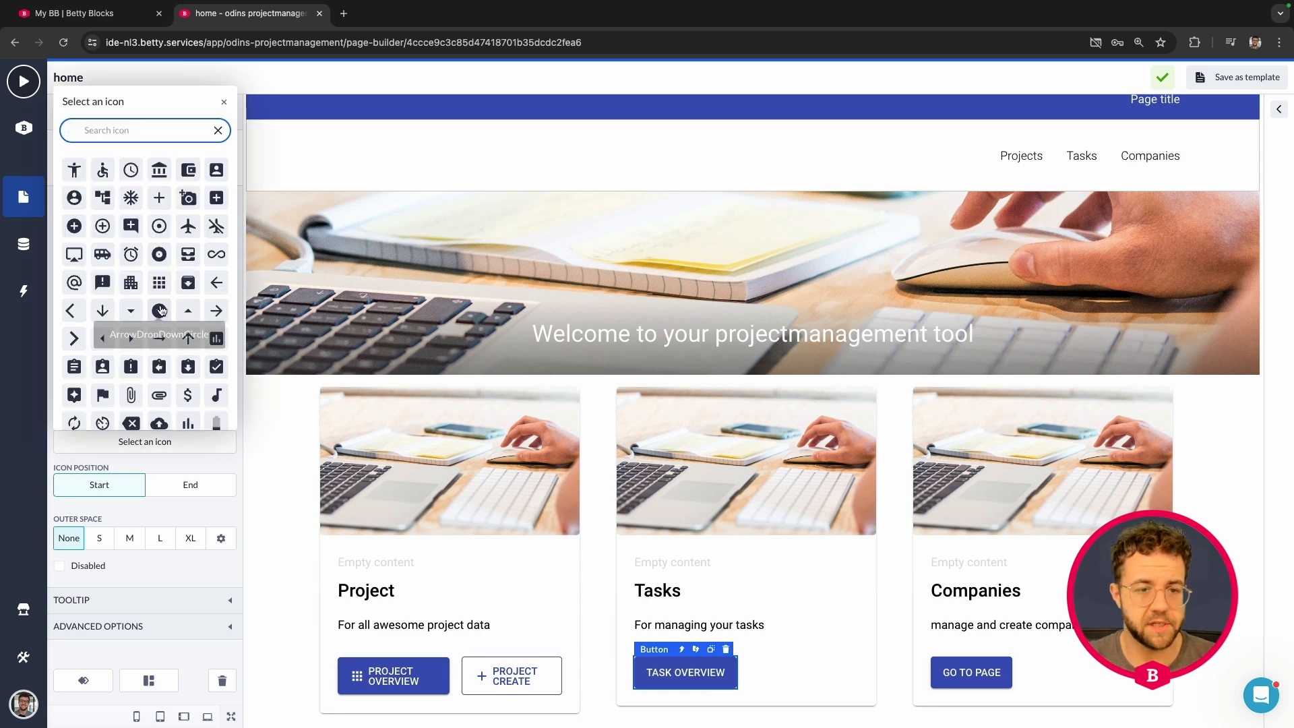
key("Escape")
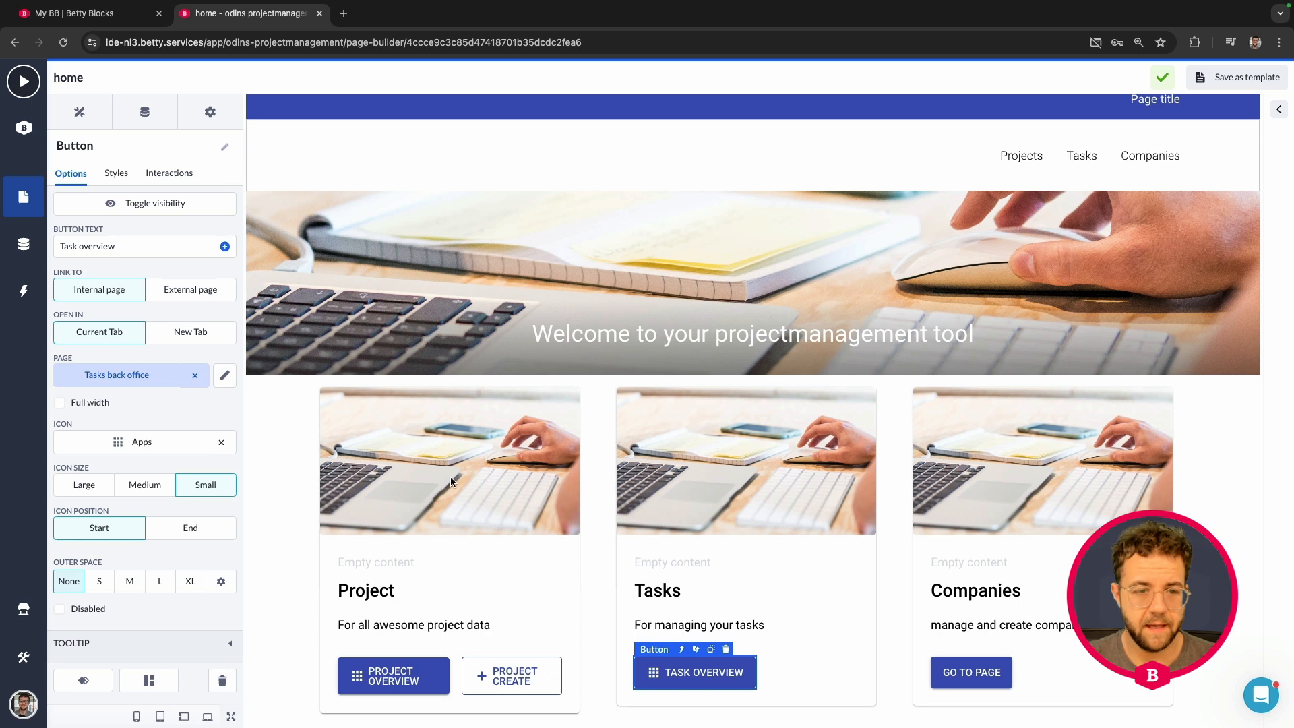
Step: Preview the live home page and return to the page builder
left_click(24, 84)
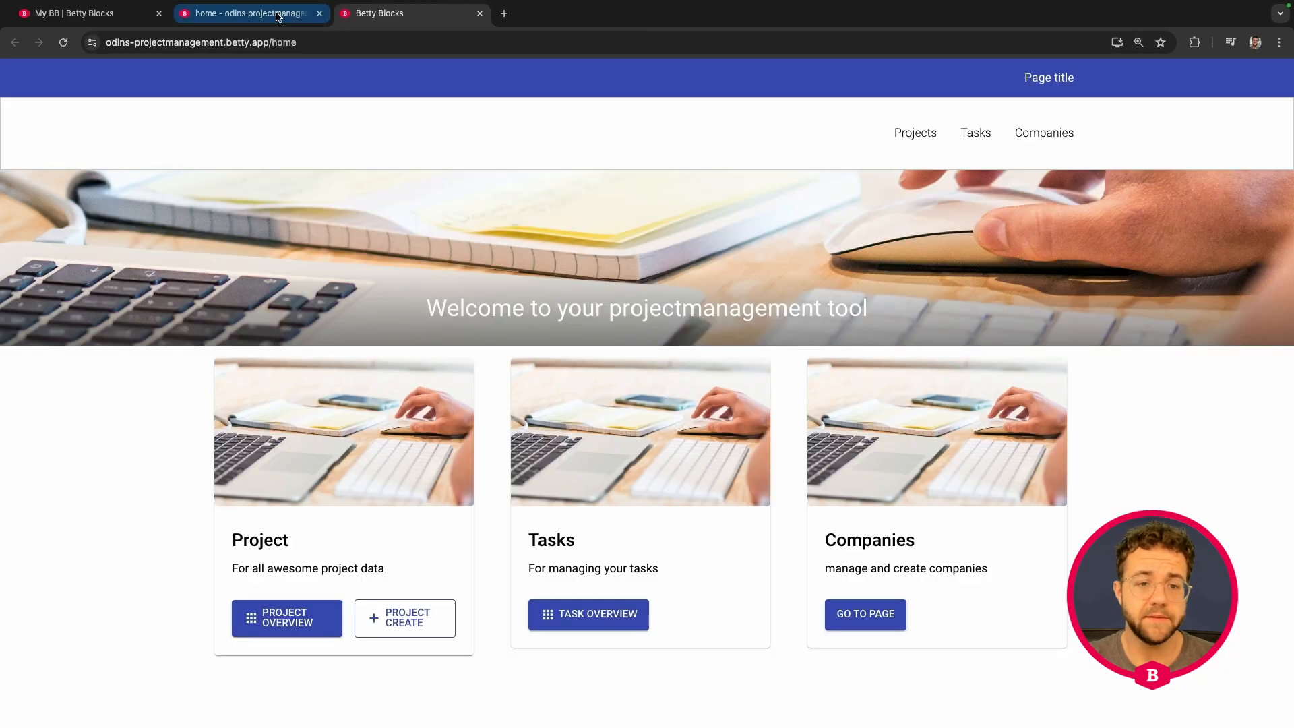
left_click(277, 15)
Step: On the project create page, link the top menu's Tasks item to the "Tasks back office" page
left_click(23, 196)
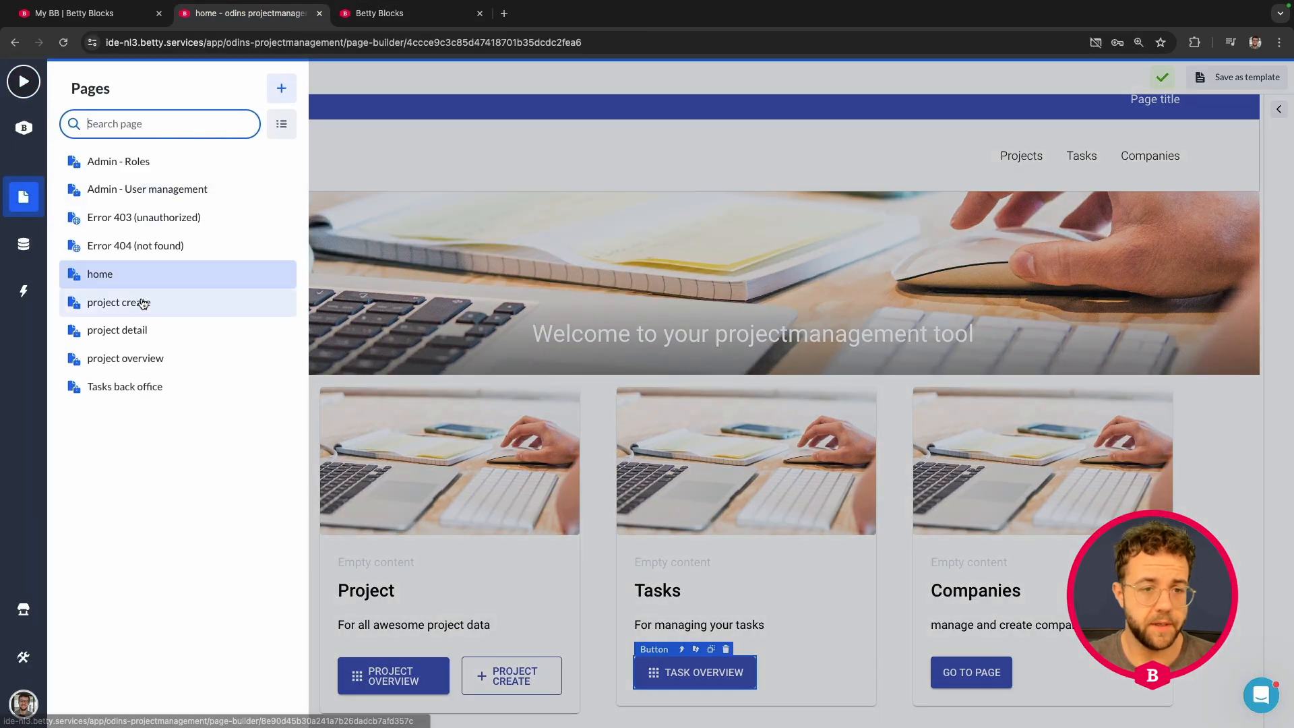
left_click(149, 305)
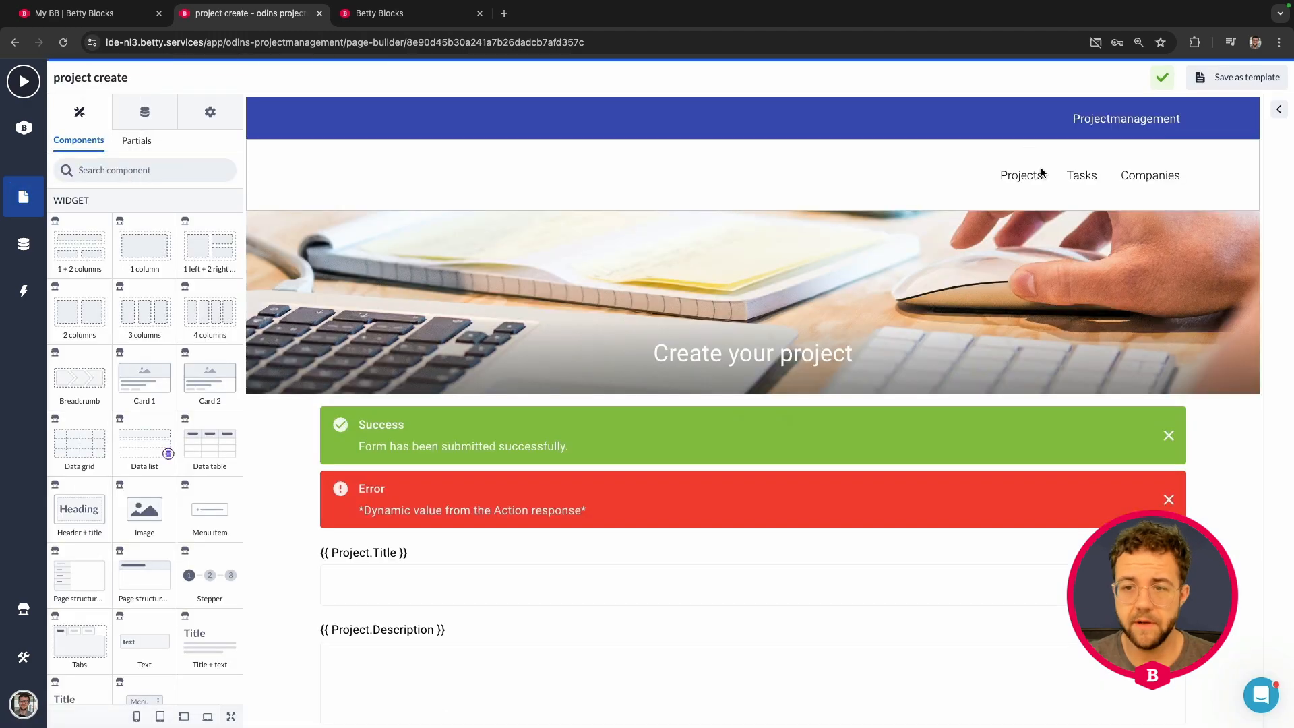
left_click(1081, 174)
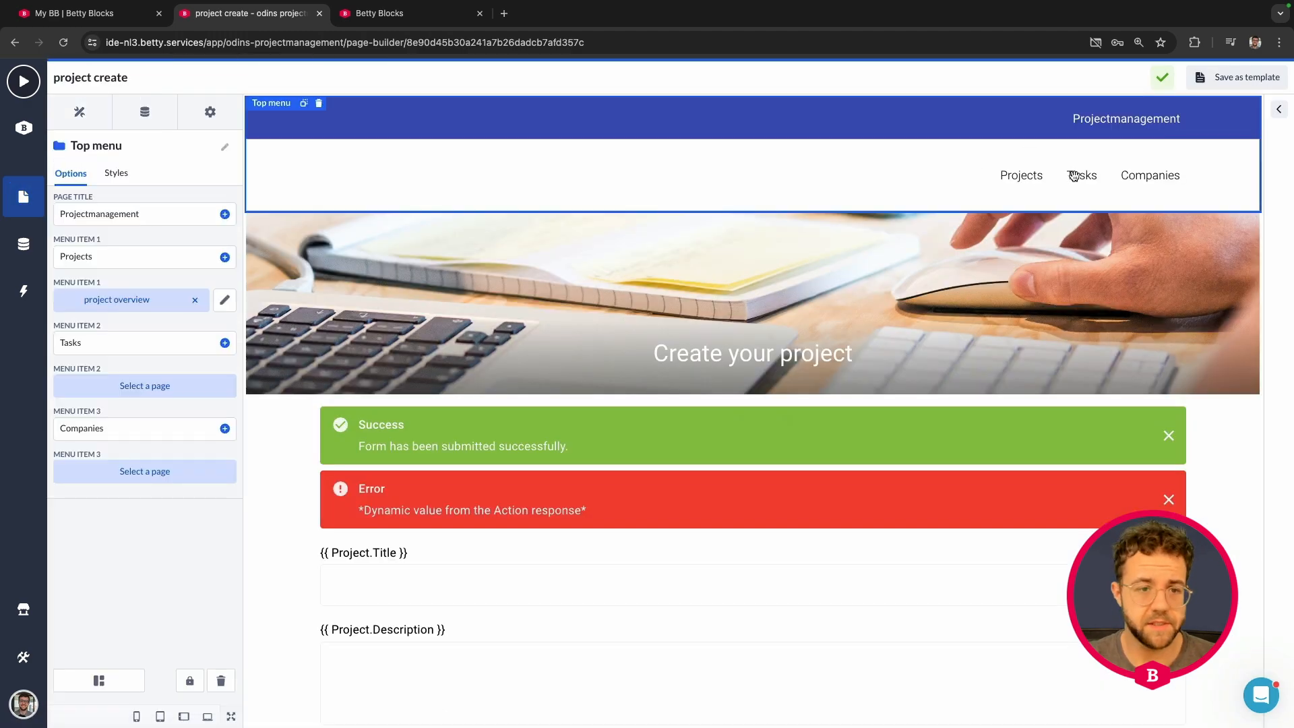
left_click(125, 385)
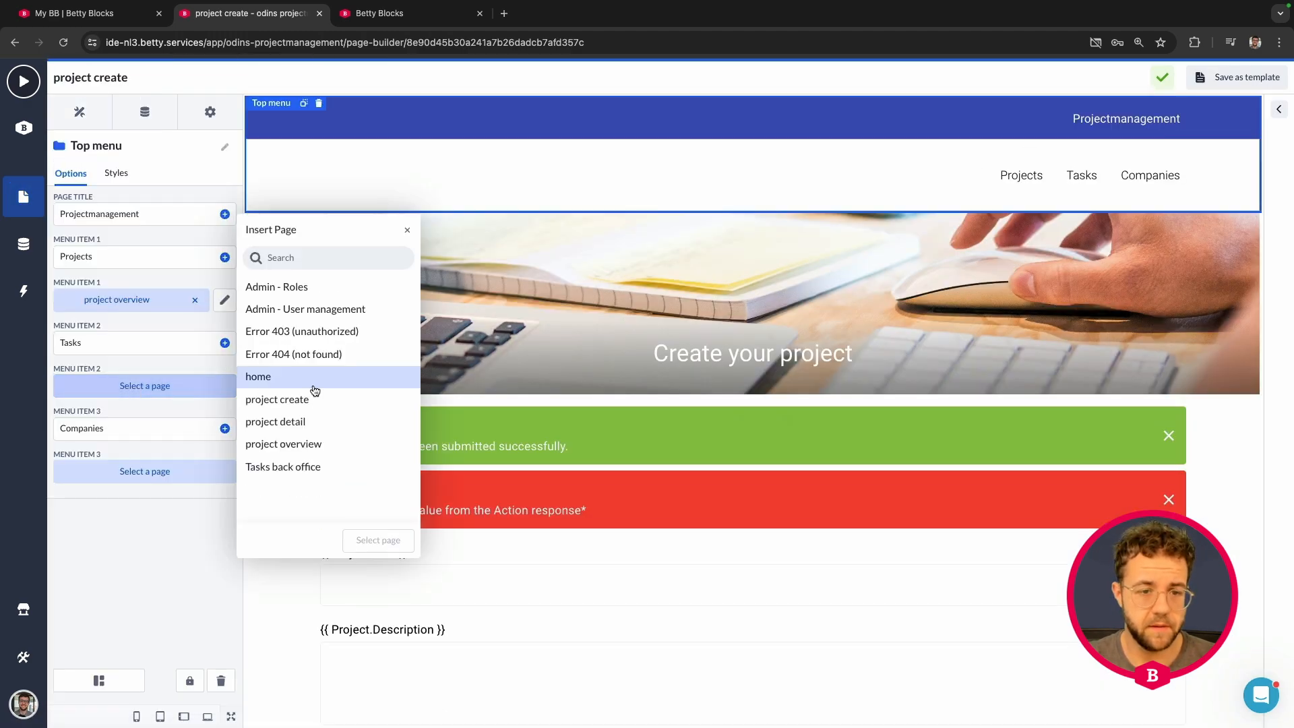
left_click(326, 470)
left_click(378, 541)
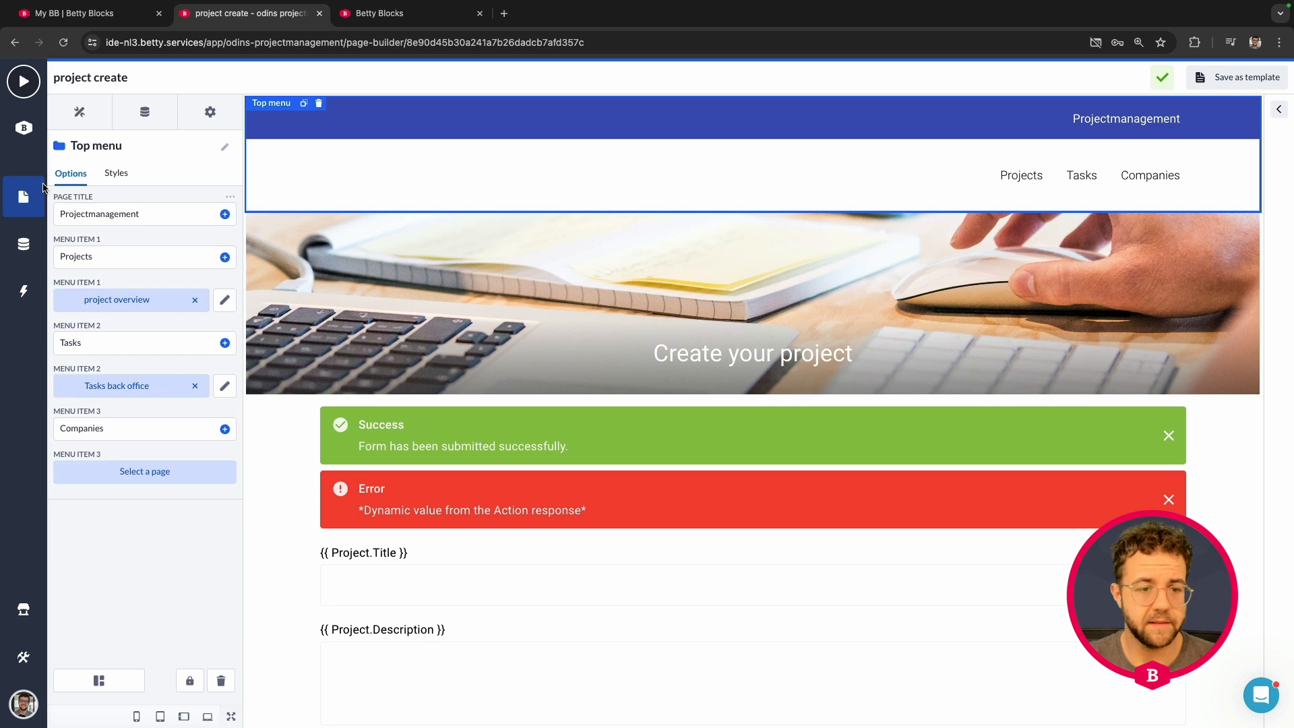
Step: Preview the project create page, logging in with the account email and password, and return to the page builder
left_click(29, 90)
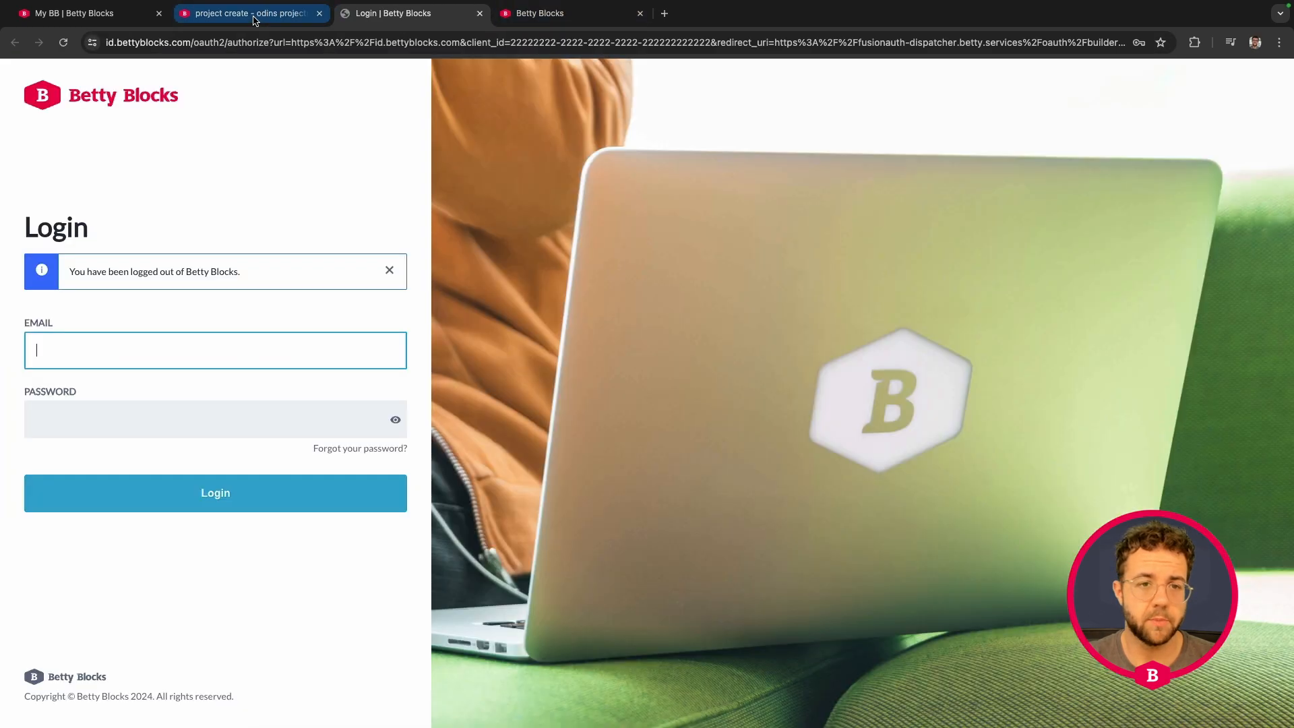
left_click(254, 20)
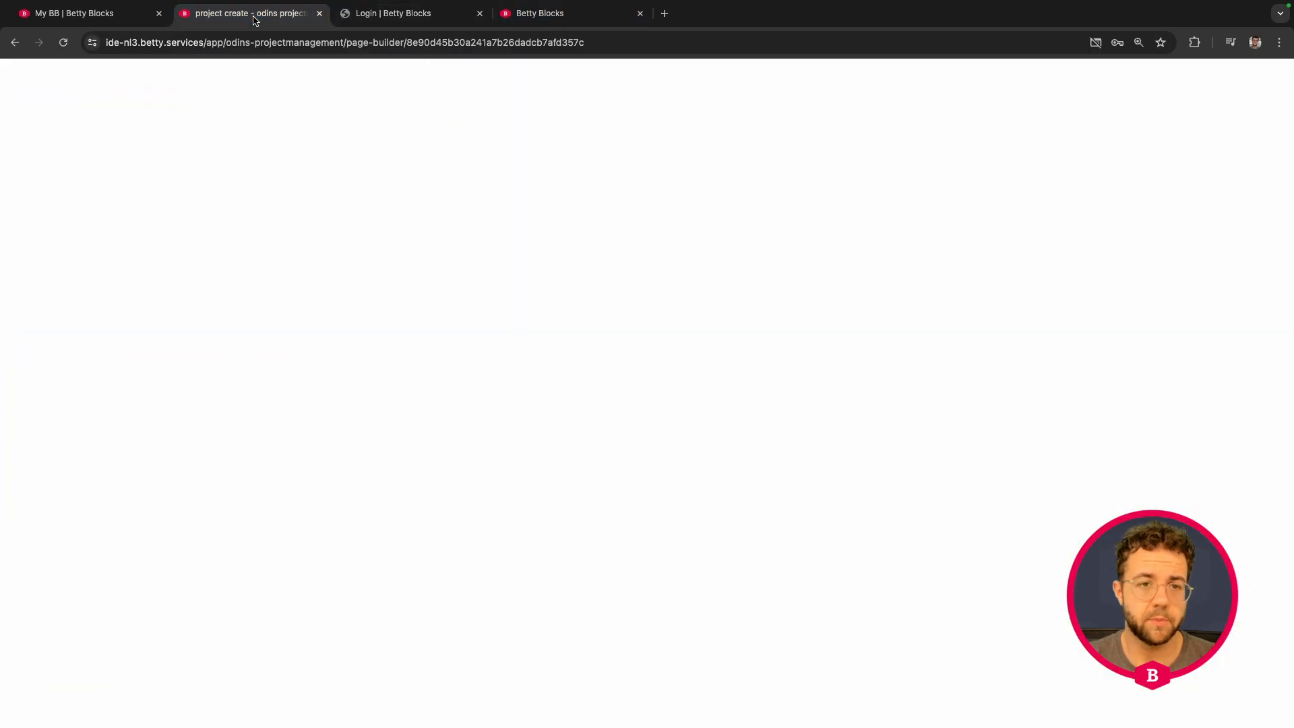
left_click(394, 19)
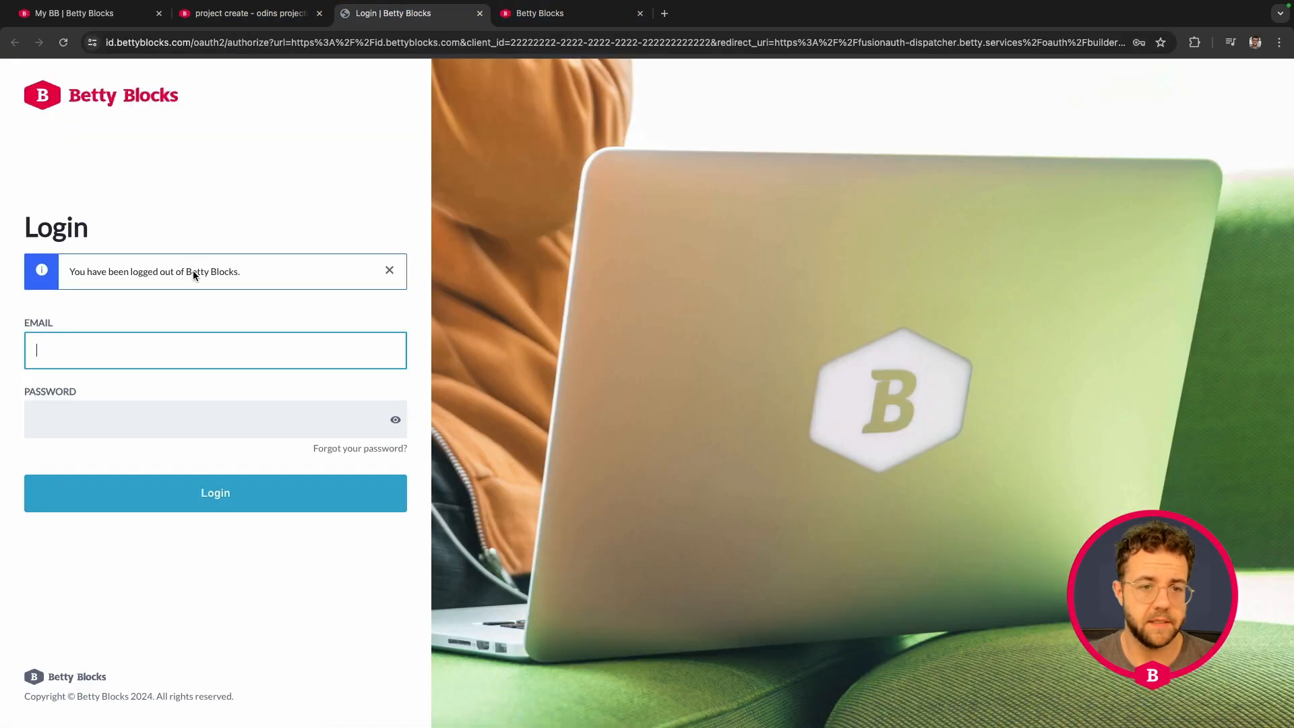
left_click(223, 342)
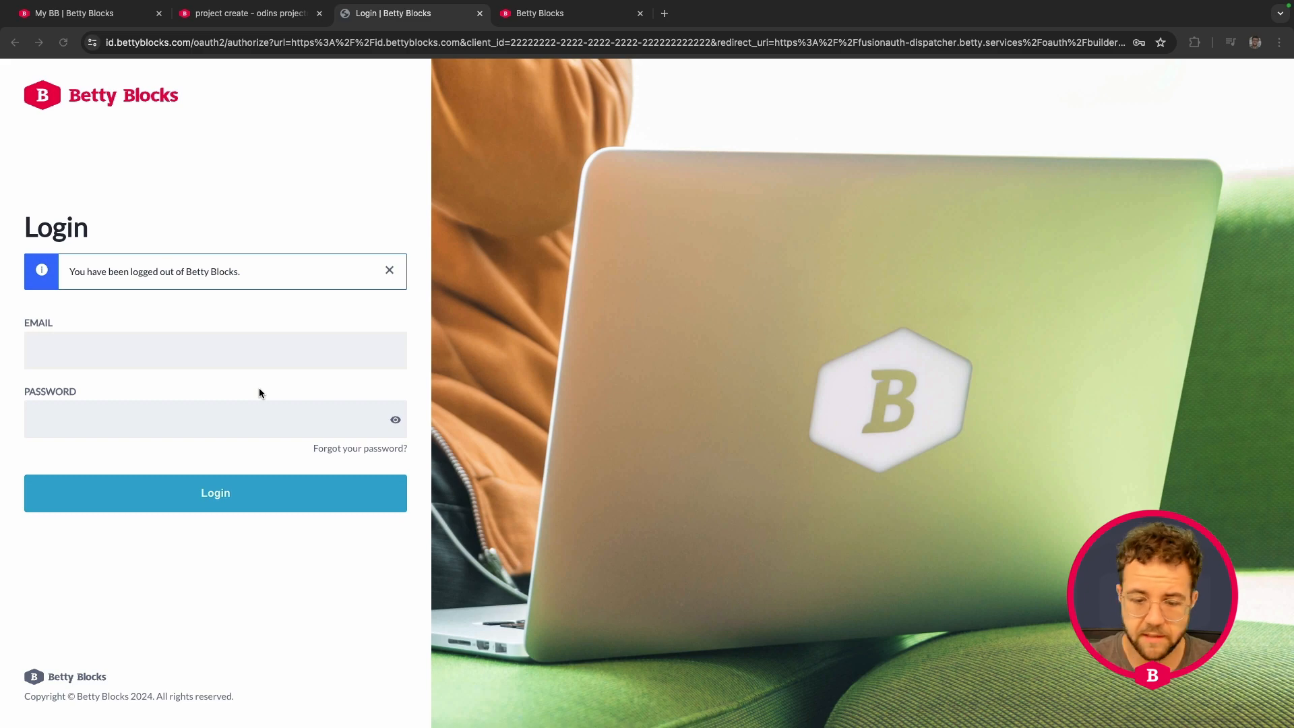
left_click(217, 496)
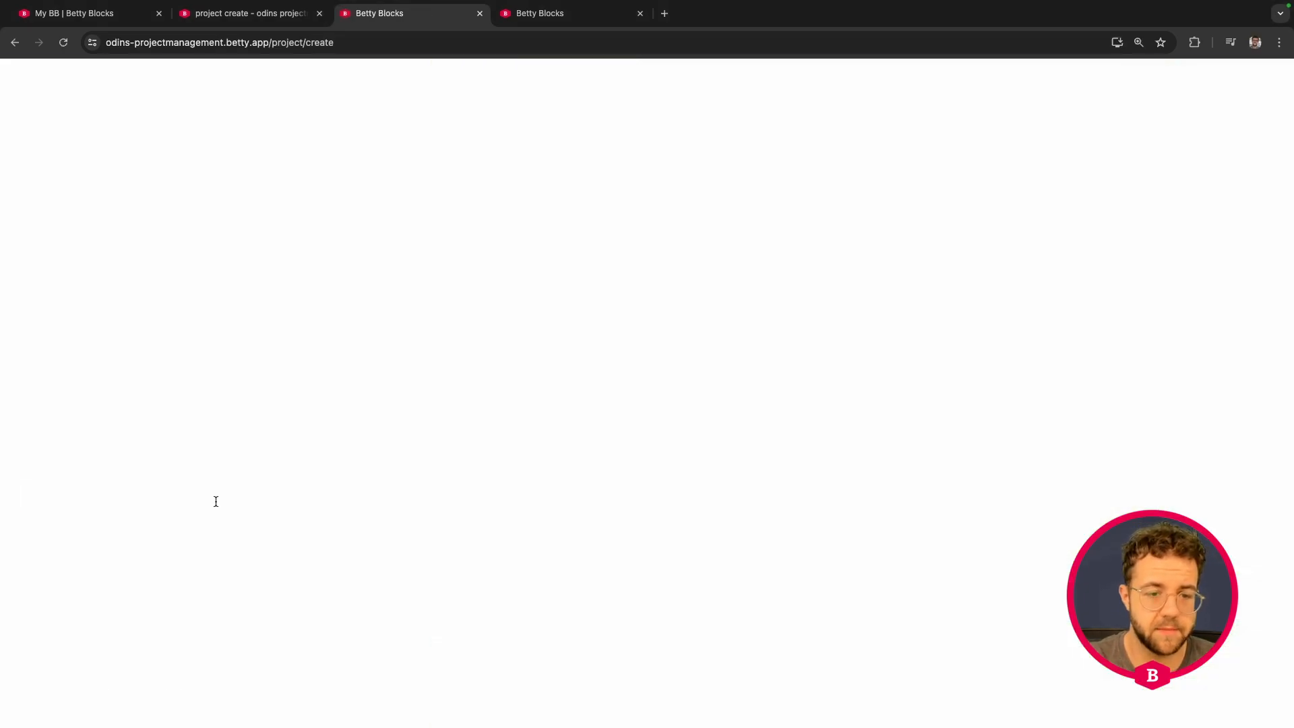
left_click(248, 19)
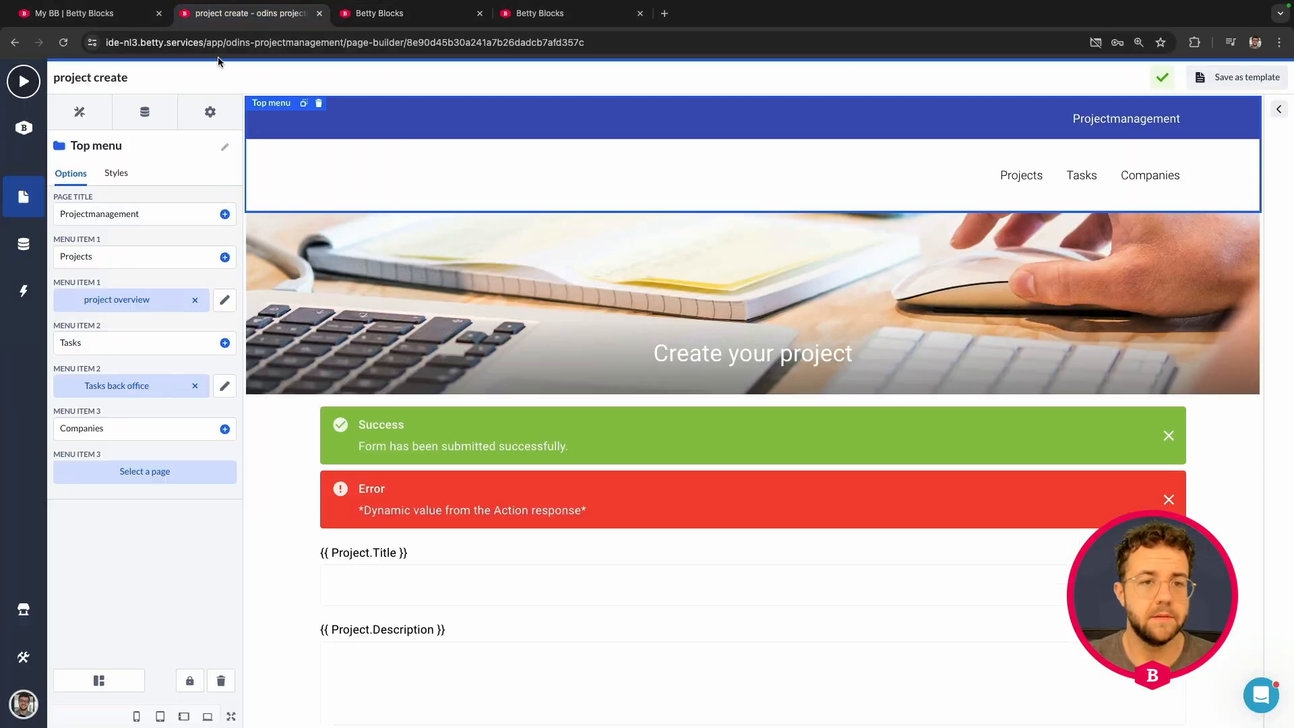
Step: Open the project overview page and edit its Top menu partial
left_click(24, 196)
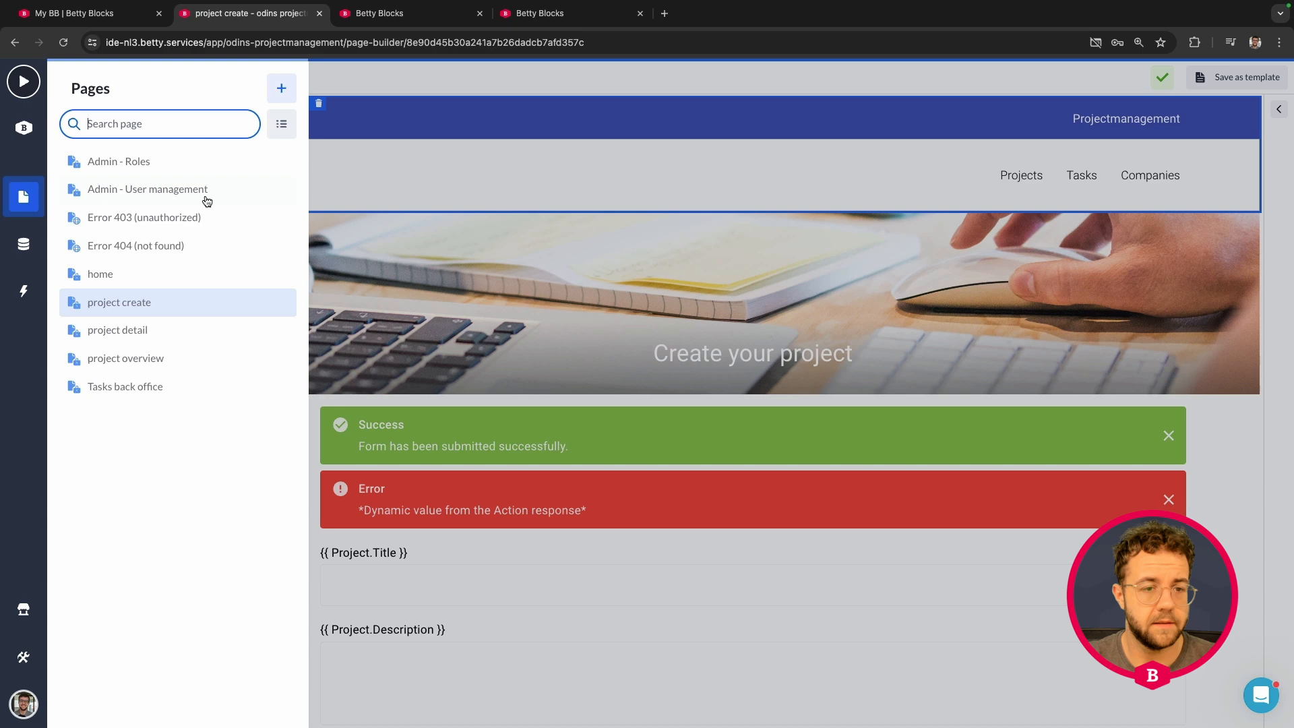
left_click(156, 359)
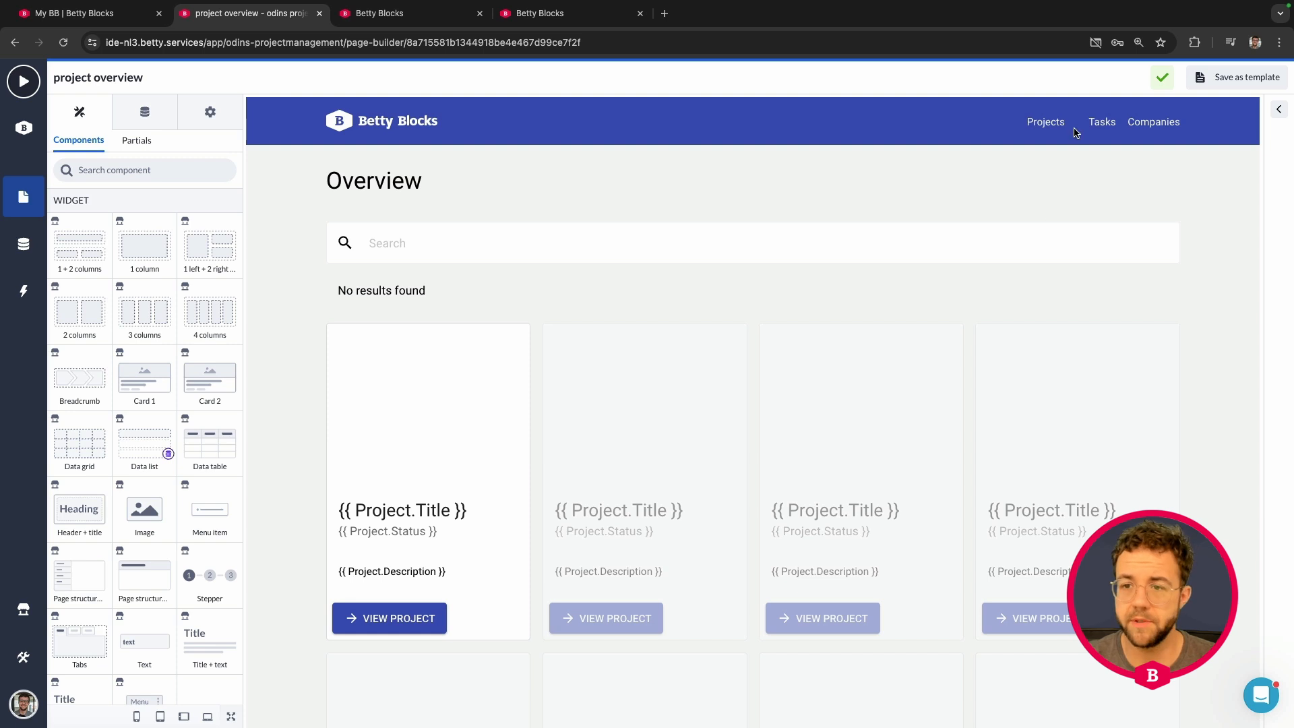
left_click(940, 122)
left_click(183, 211)
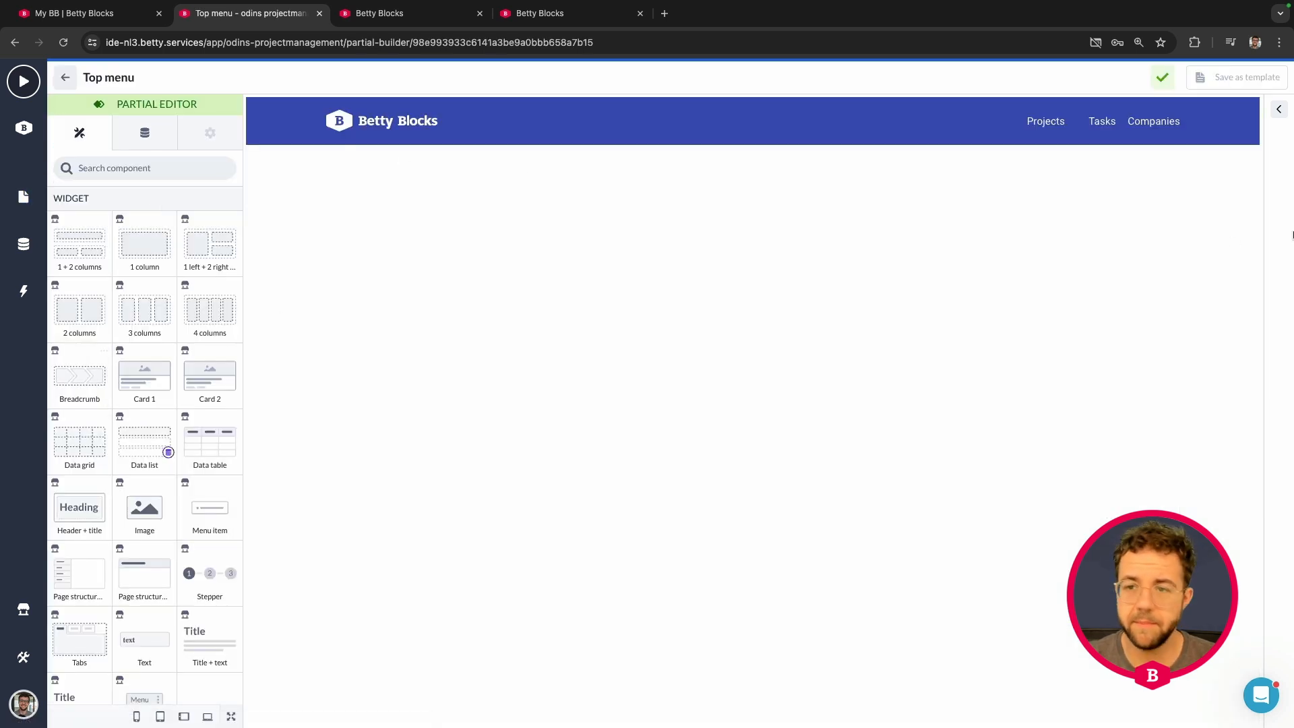
Step: Link the Tasks button in the Top menu partial to "Tasks back office", check the Projects link, and return to the page
left_click(1100, 120)
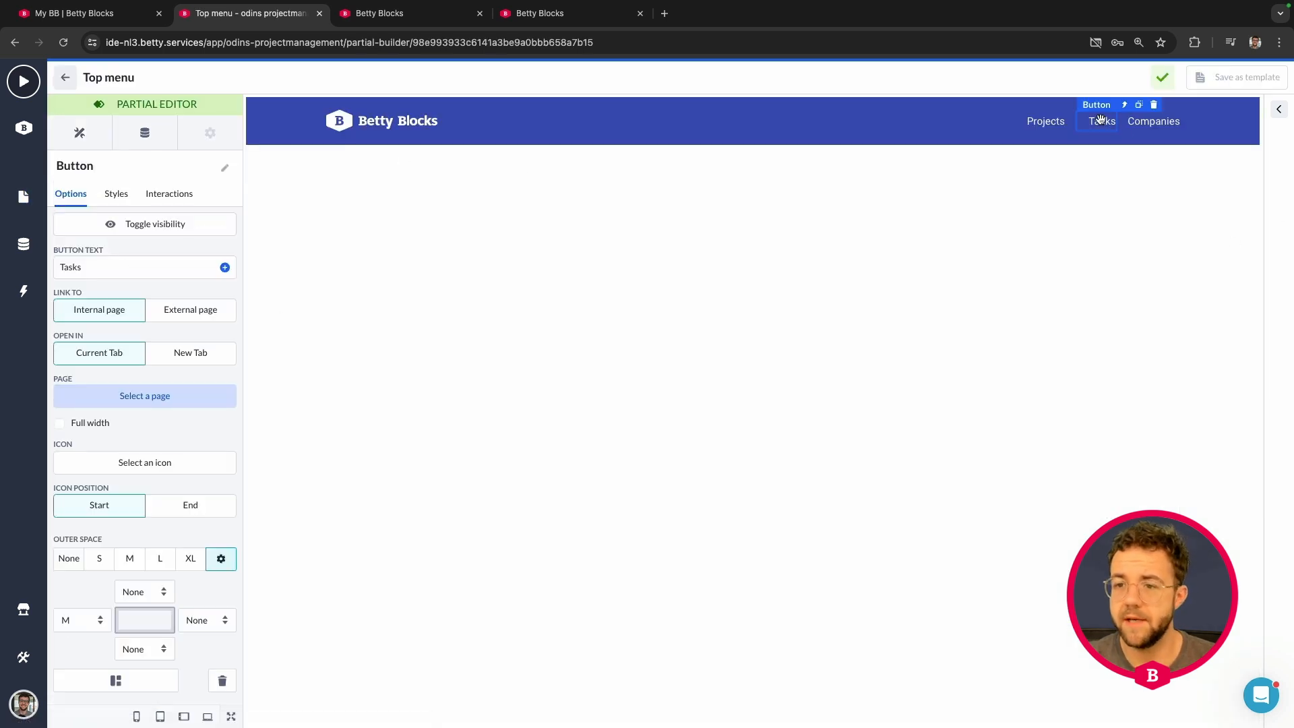
left_click(180, 398)
left_click(304, 476)
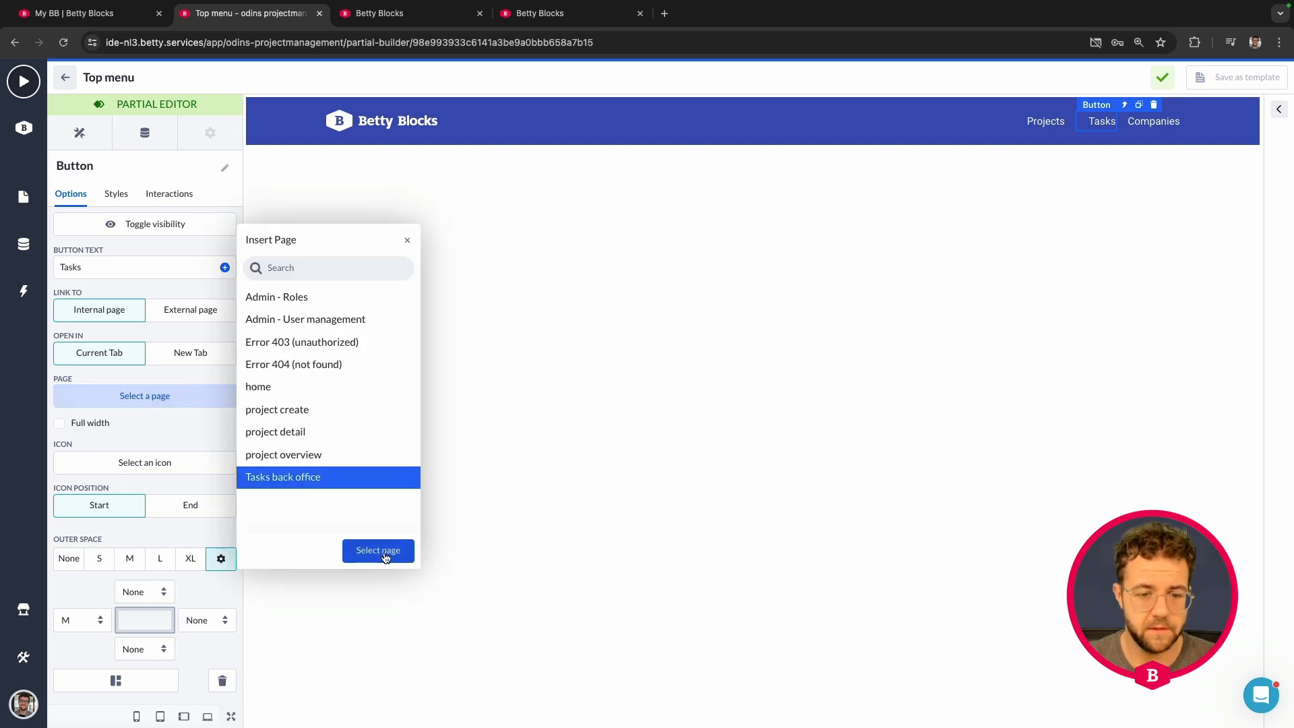
left_click(384, 556)
left_click(1041, 124)
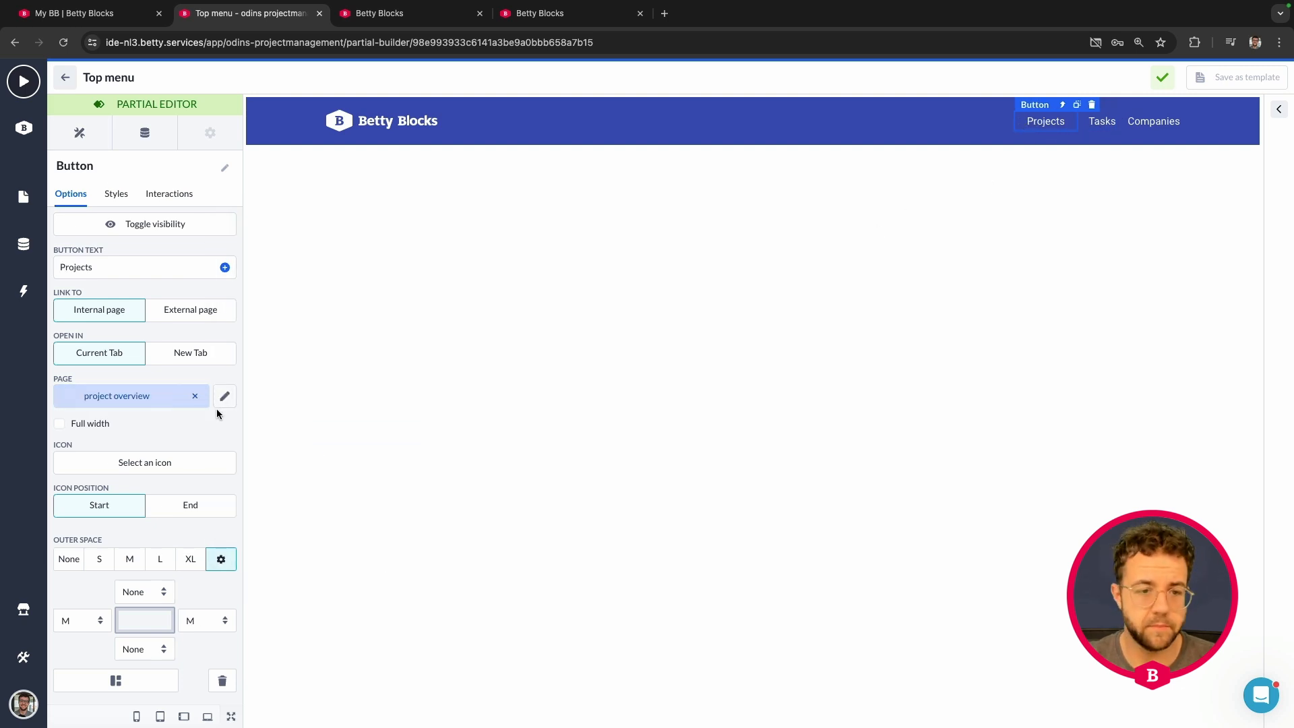
left_click(66, 78)
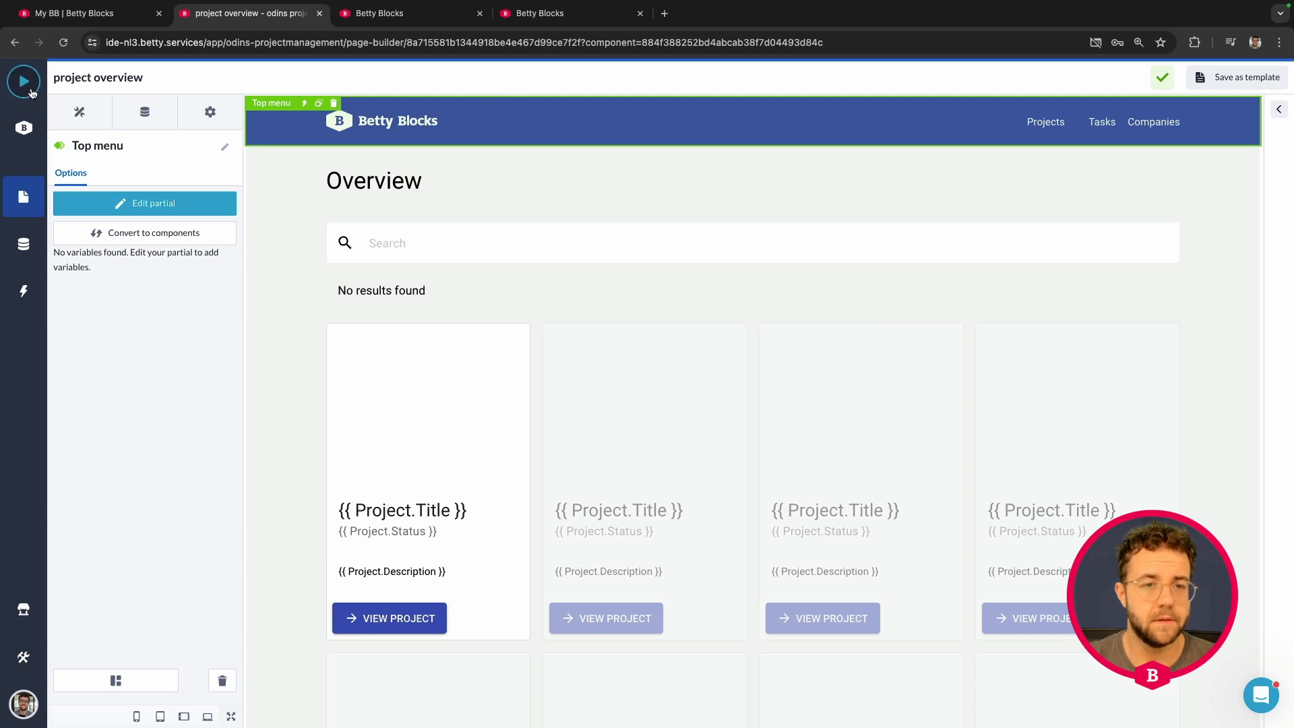
Step: Open the project detail page and review its layout from the top menu down to the task form
left_click(23, 196)
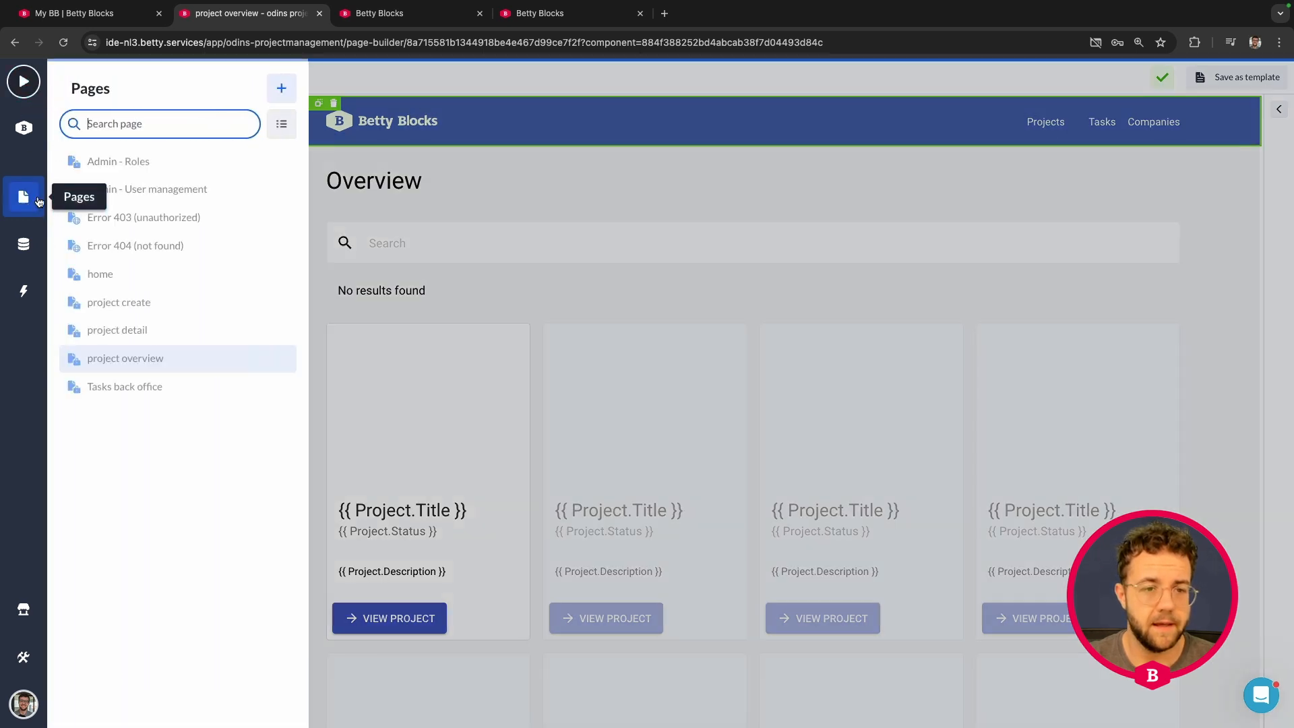
left_click(155, 331)
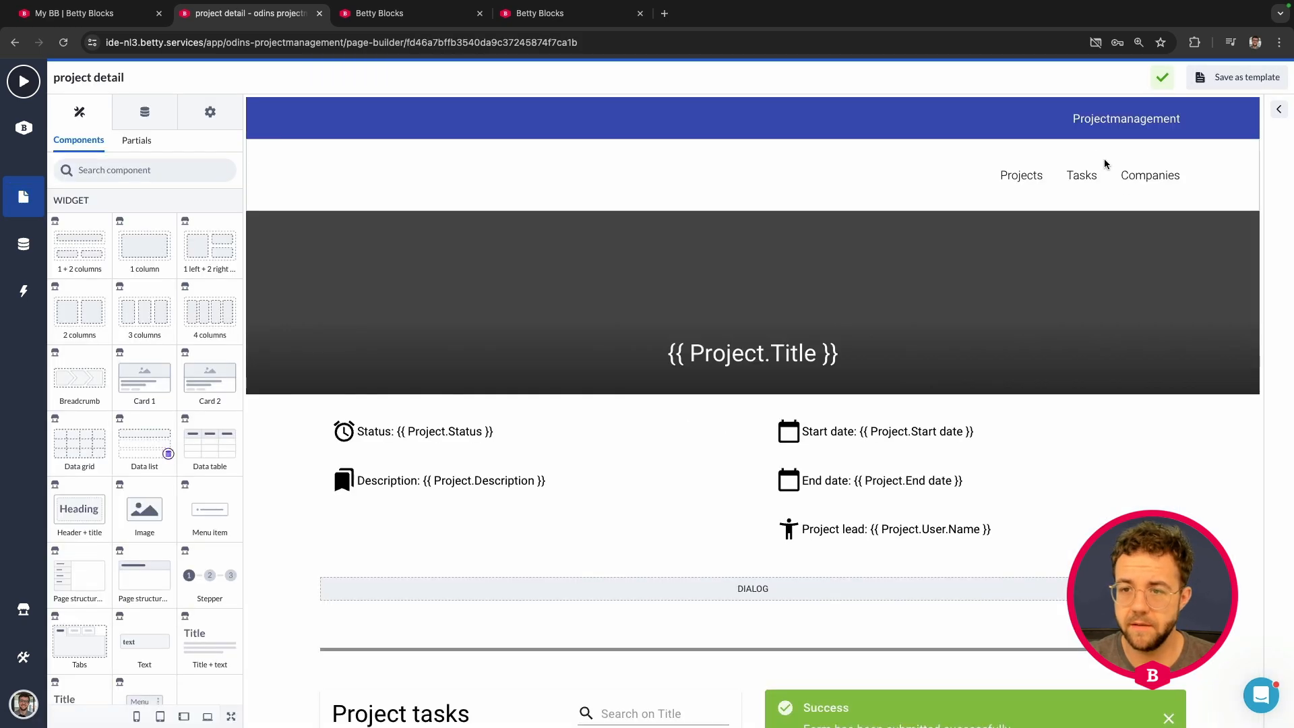
scroll(909, 377, "down", 7)
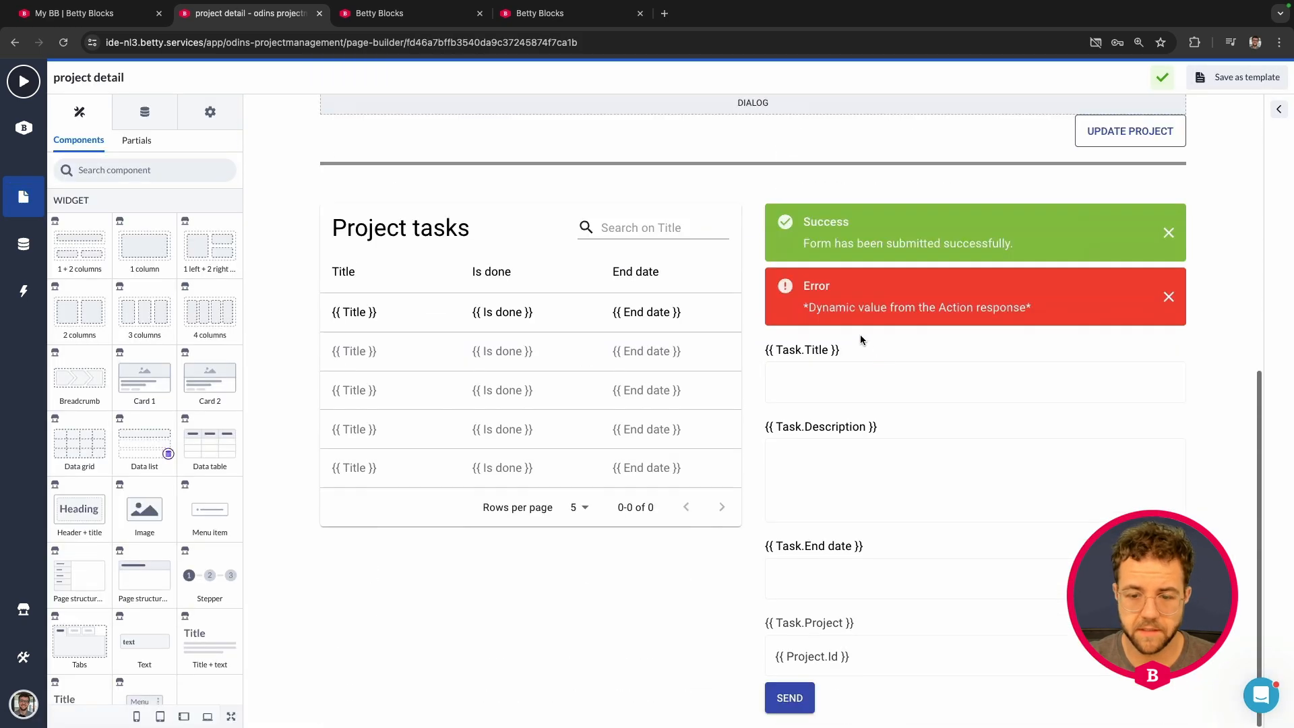
scroll(861, 343, "up", 7)
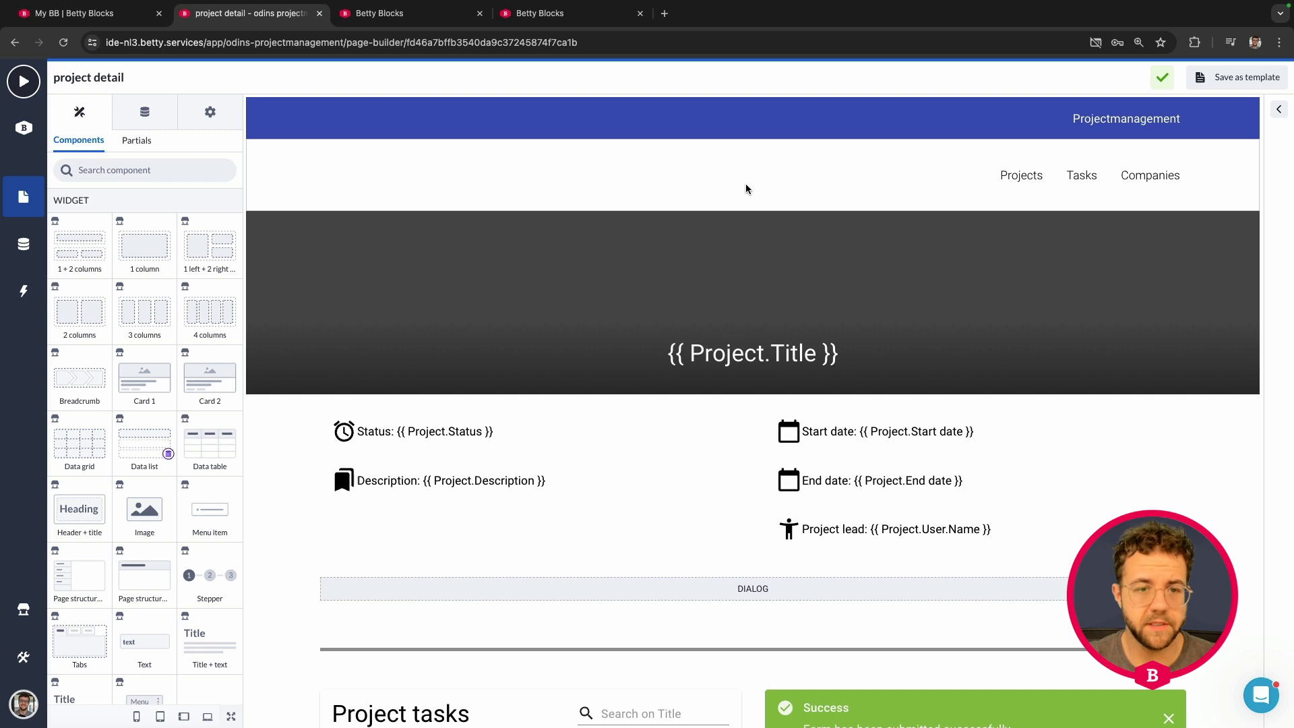
Step: Preview the project detail page, follow Projects navigation to the project overview, and open the "Buy a neat looking painting" project
left_click(25, 83)
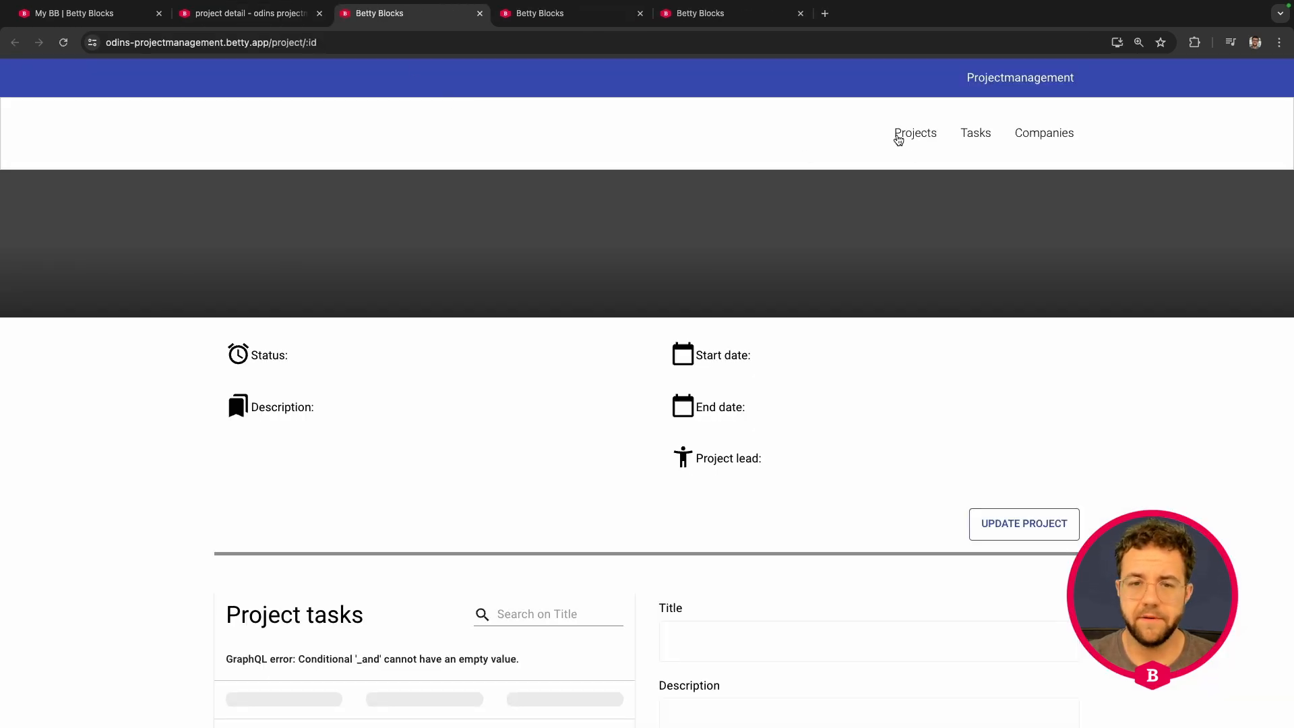
left_click(898, 139)
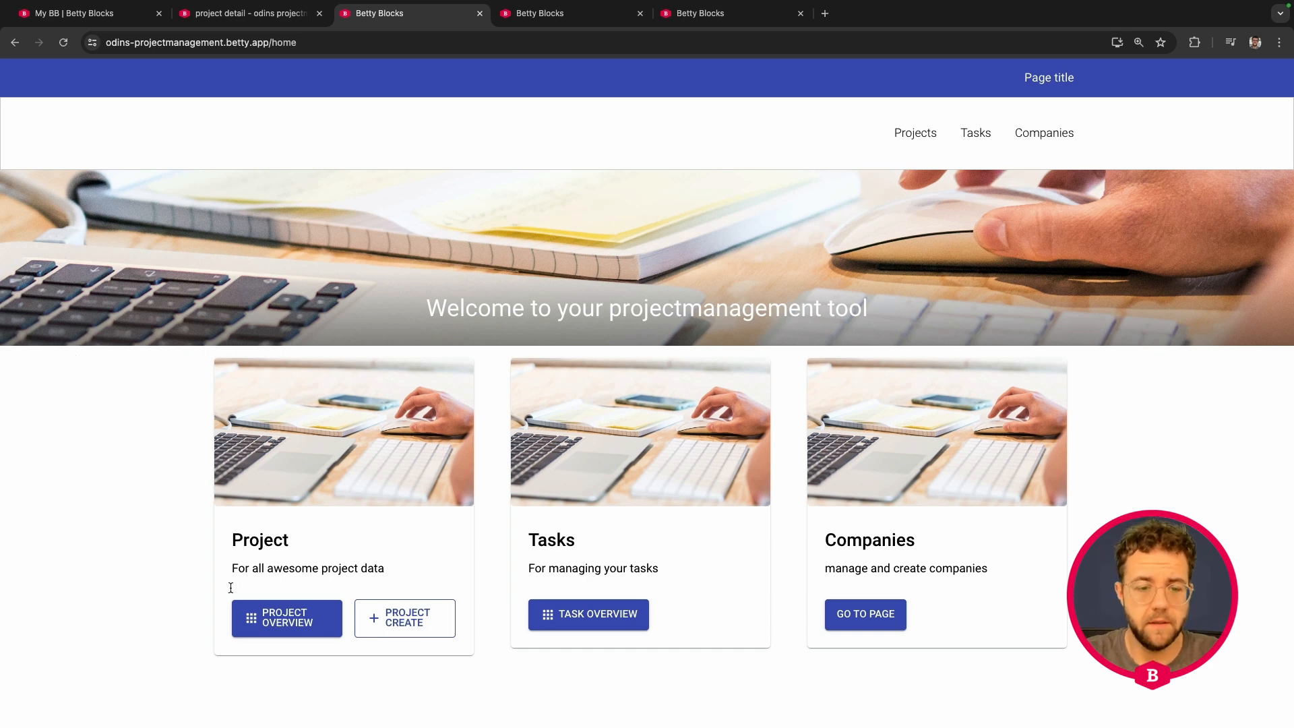
left_click(283, 623)
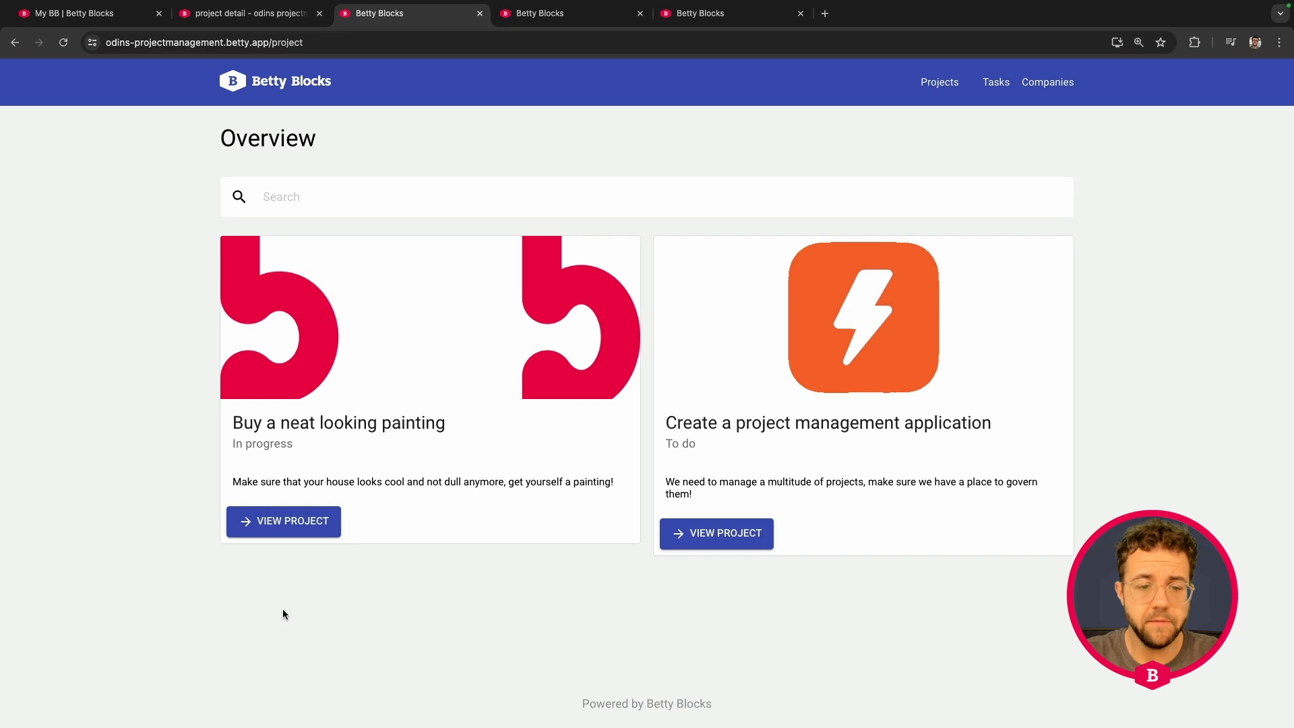
left_click(279, 532)
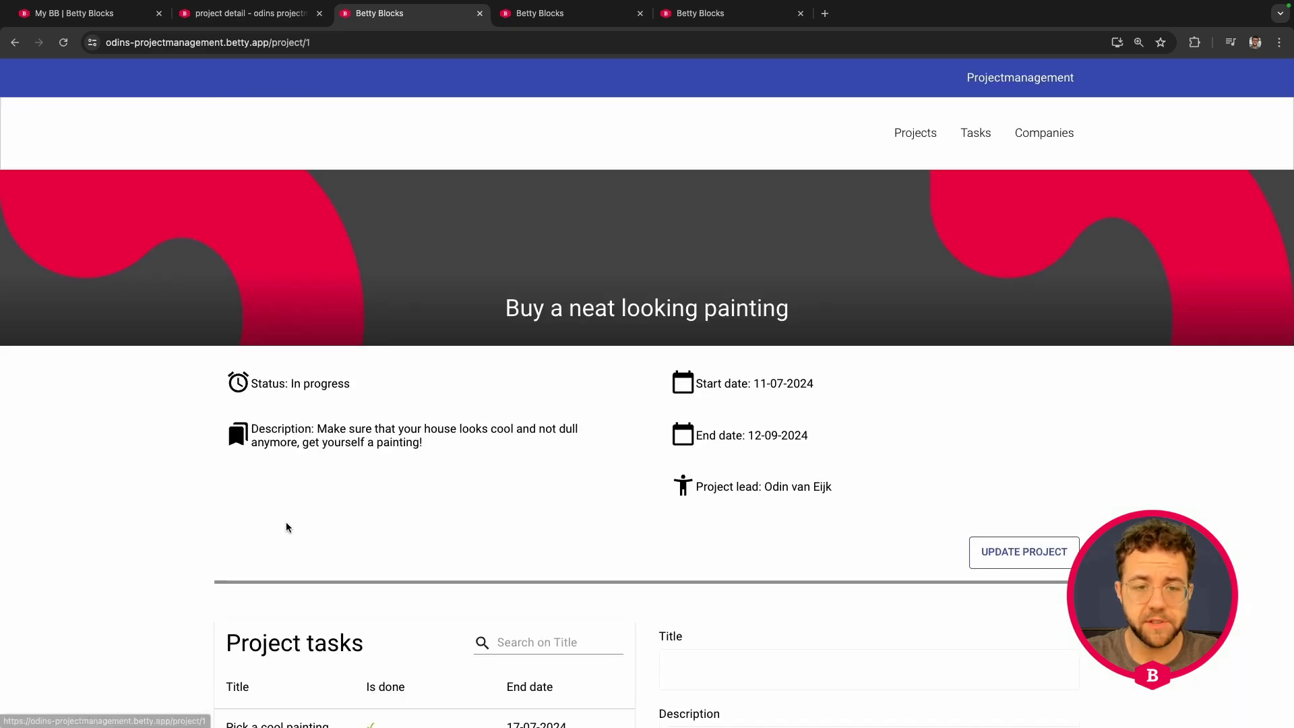
Step: Review the project's details and tasks, check the Update project form, and close the form without changes
scroll(378, 431, "down", 5)
scroll(846, 337, "up", 1)
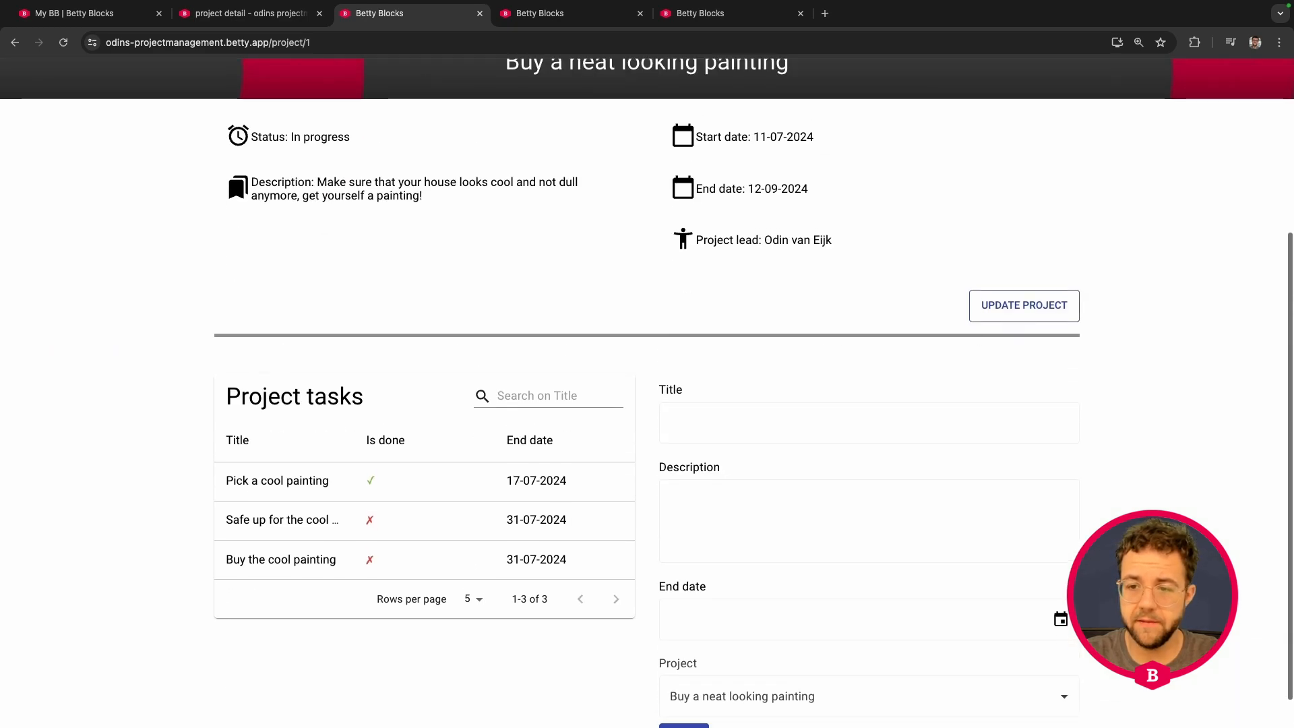
left_click(1011, 313)
scroll(554, 349, "down", 2)
scroll(557, 344, "up", 2)
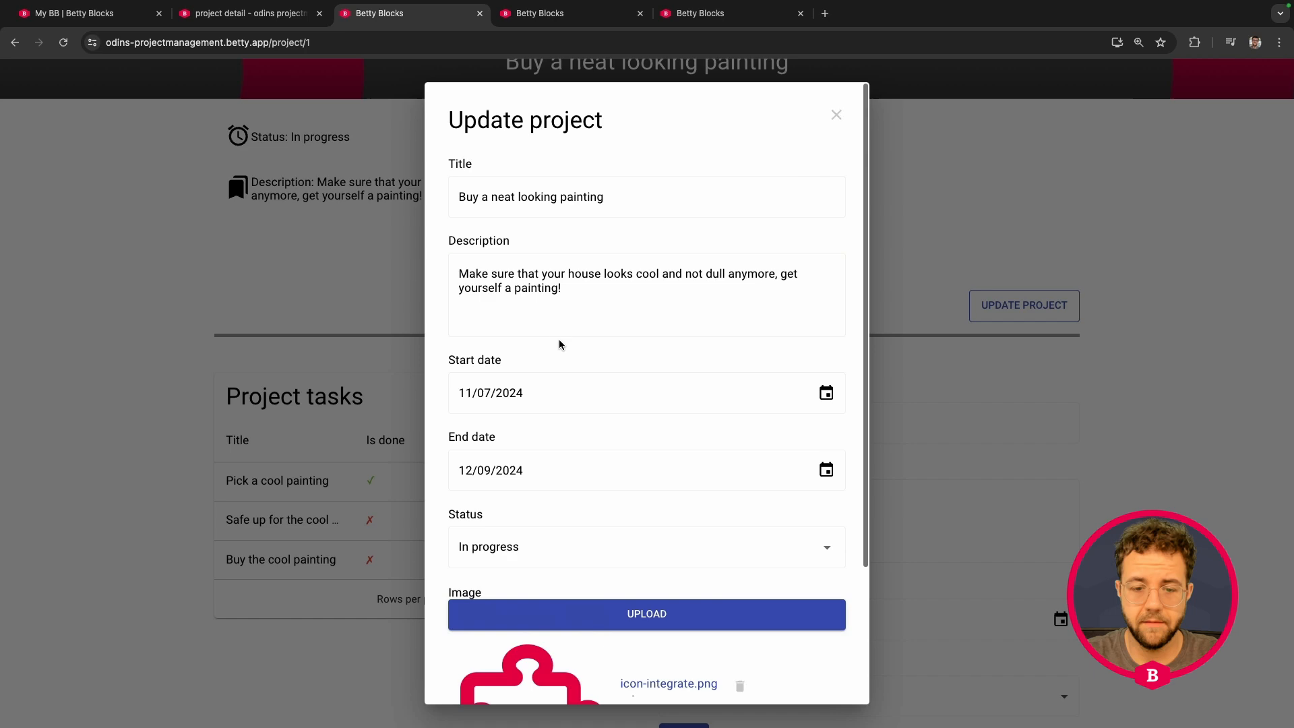
left_click(835, 115)
scroll(320, 426, "down", 1)
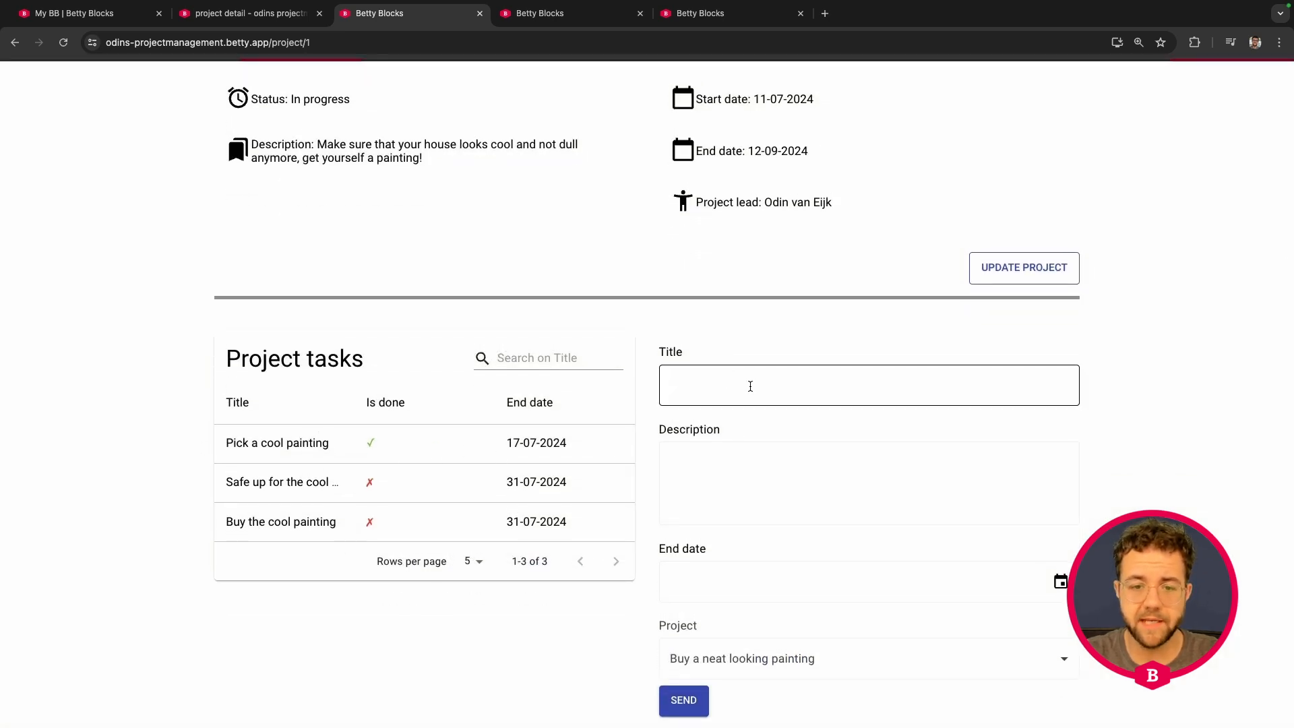
Step: Test the Tasks link in the project's top menu and check the back office's User management and Roles pages
scroll(751, 383, "up", 5)
left_click(973, 133)
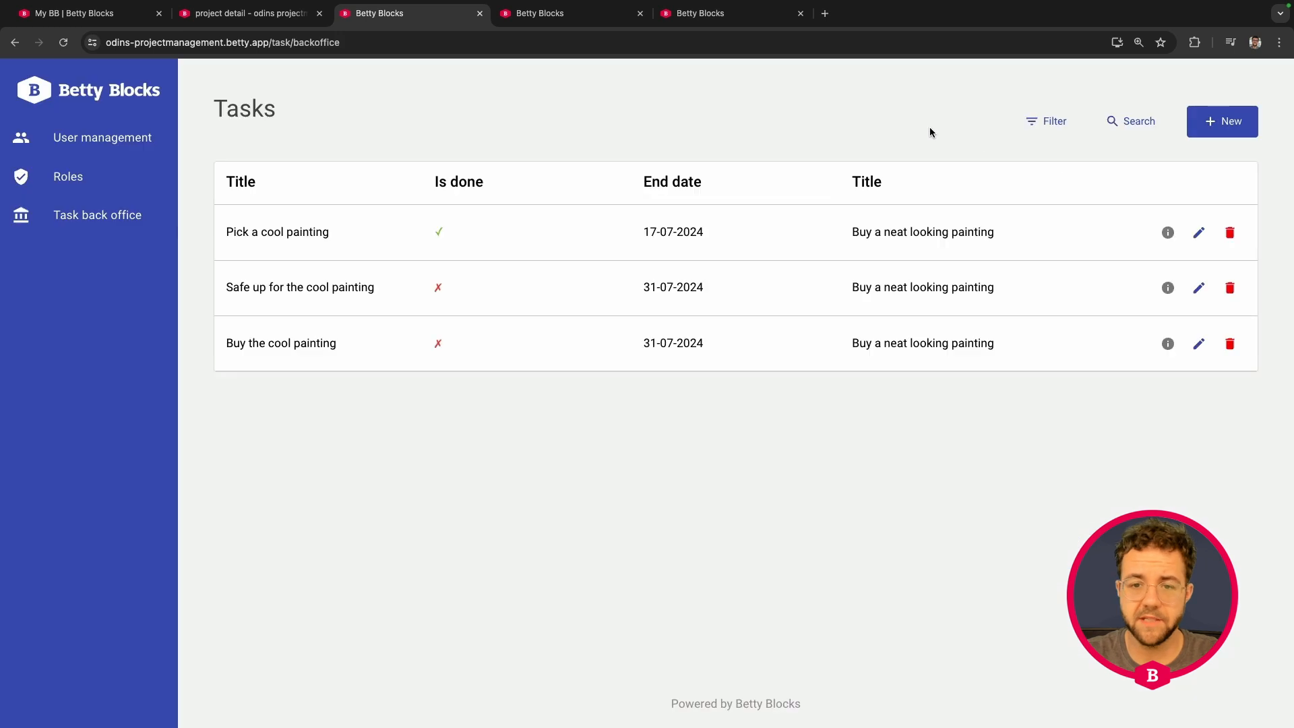
left_click(83, 141)
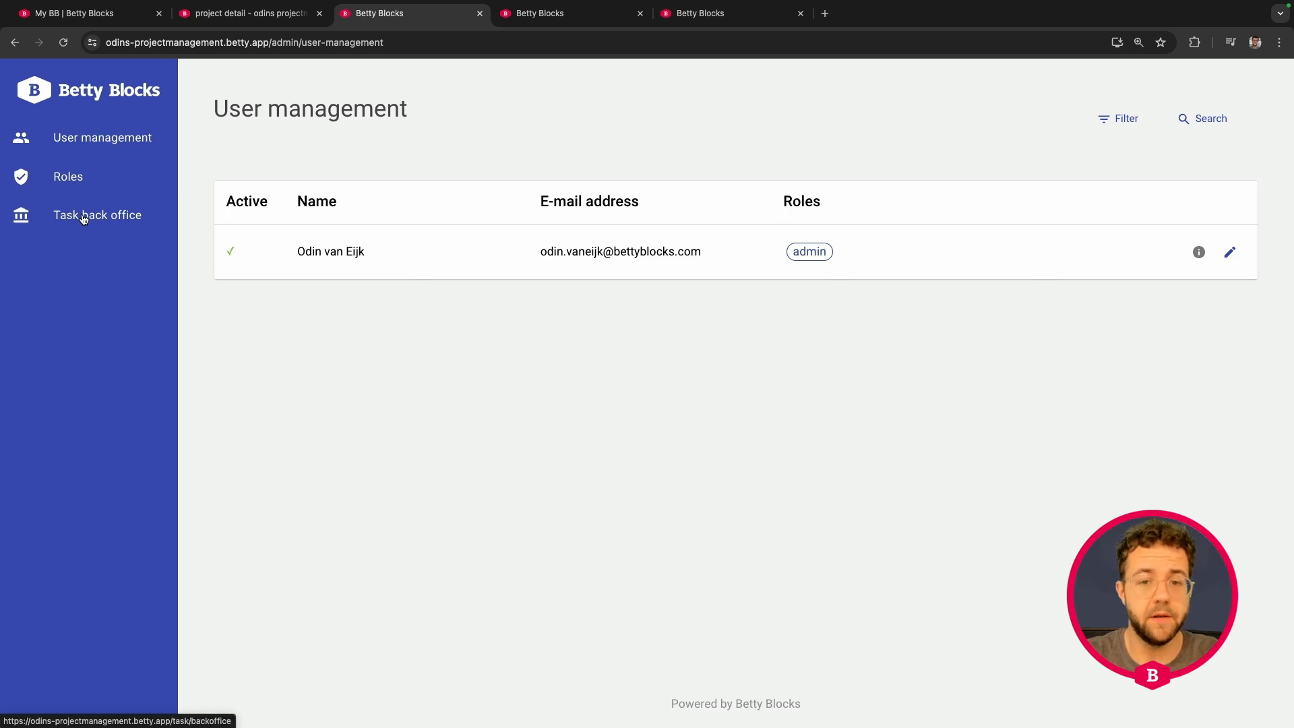
left_click(75, 177)
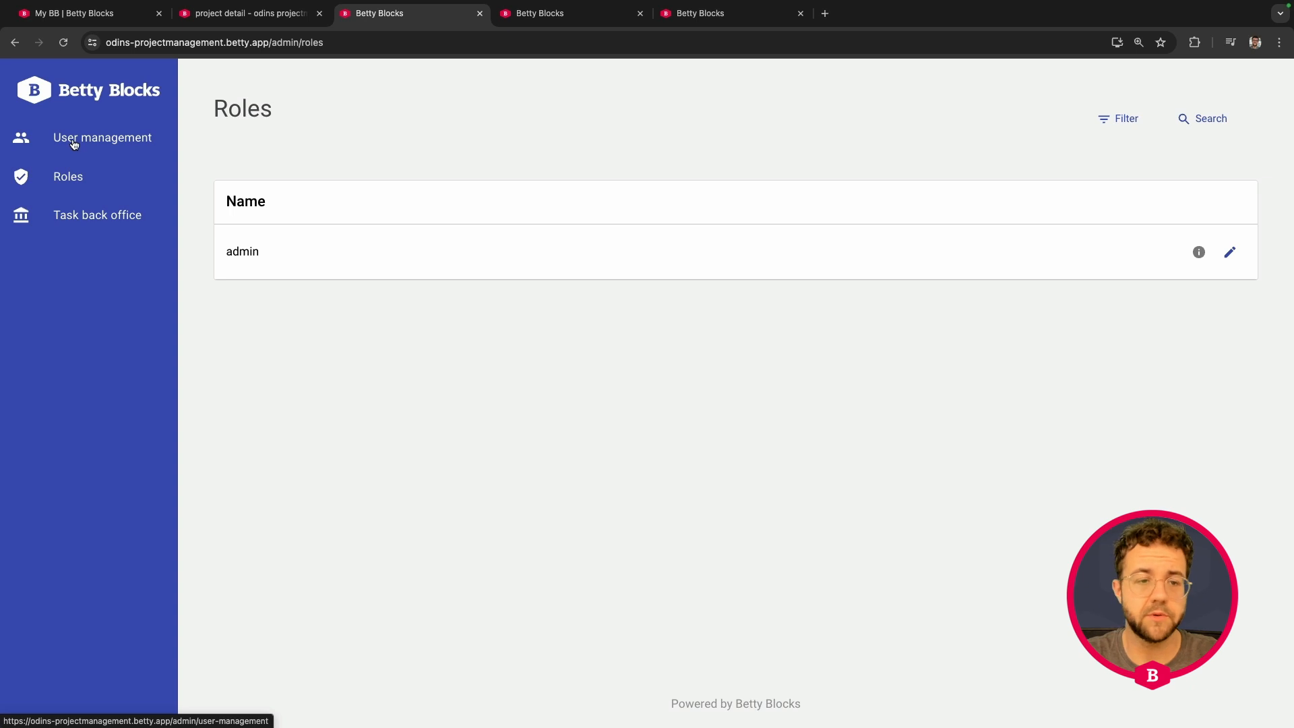
left_click(77, 141)
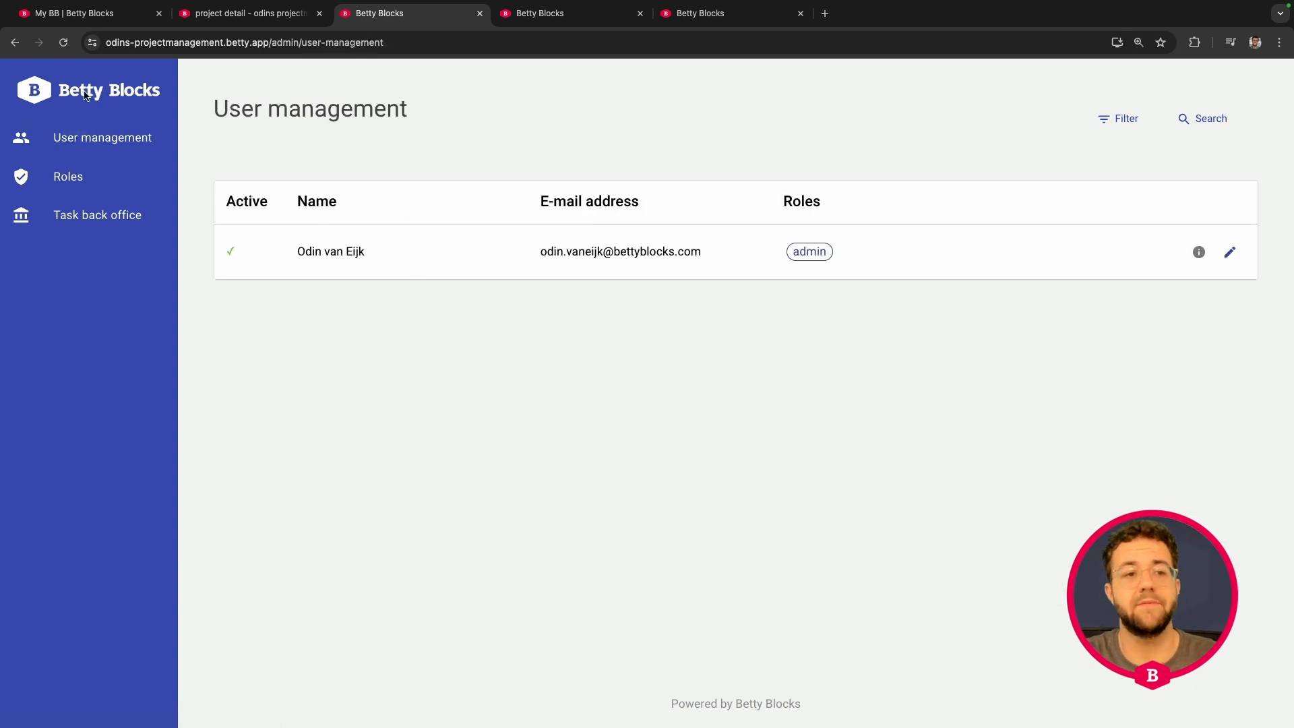
Step: Return to the page builder, open the "Tasks back office" page, and edit its Side Menu partial
left_click(254, 19)
left_click(24, 197)
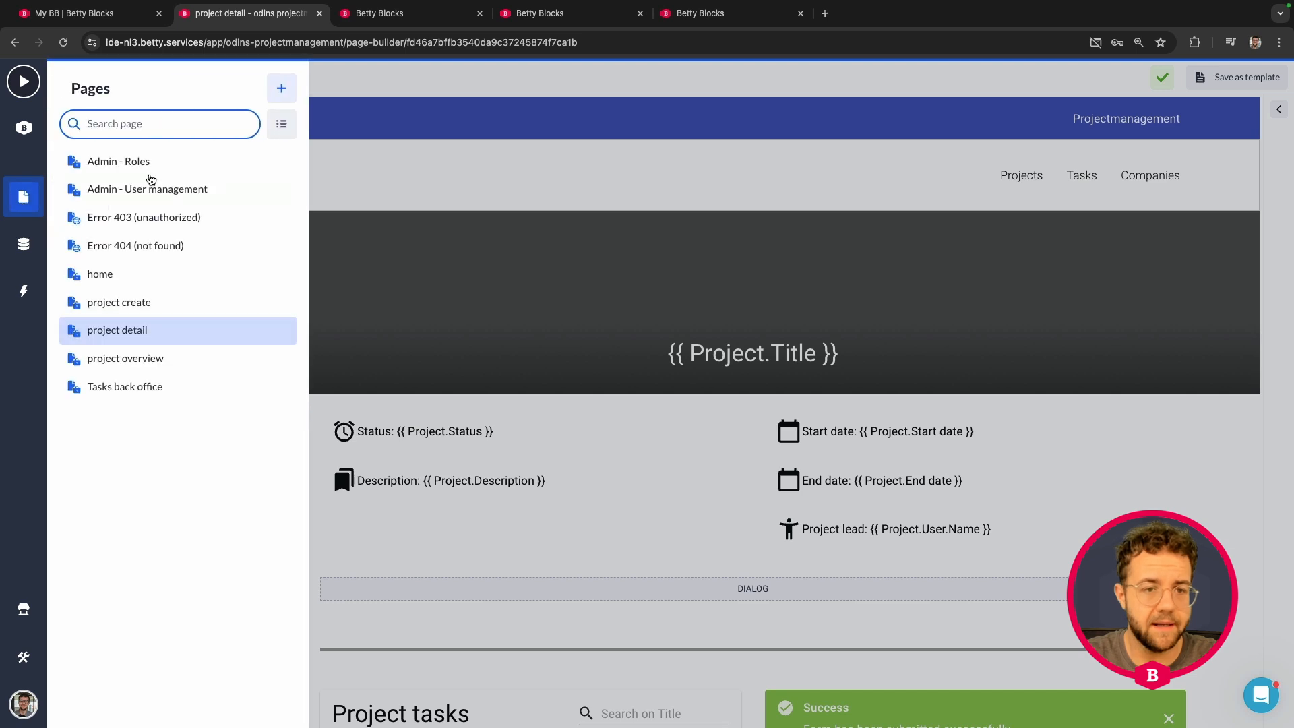
left_click_drag(131, 270, 135, 393)
left_click(135, 391)
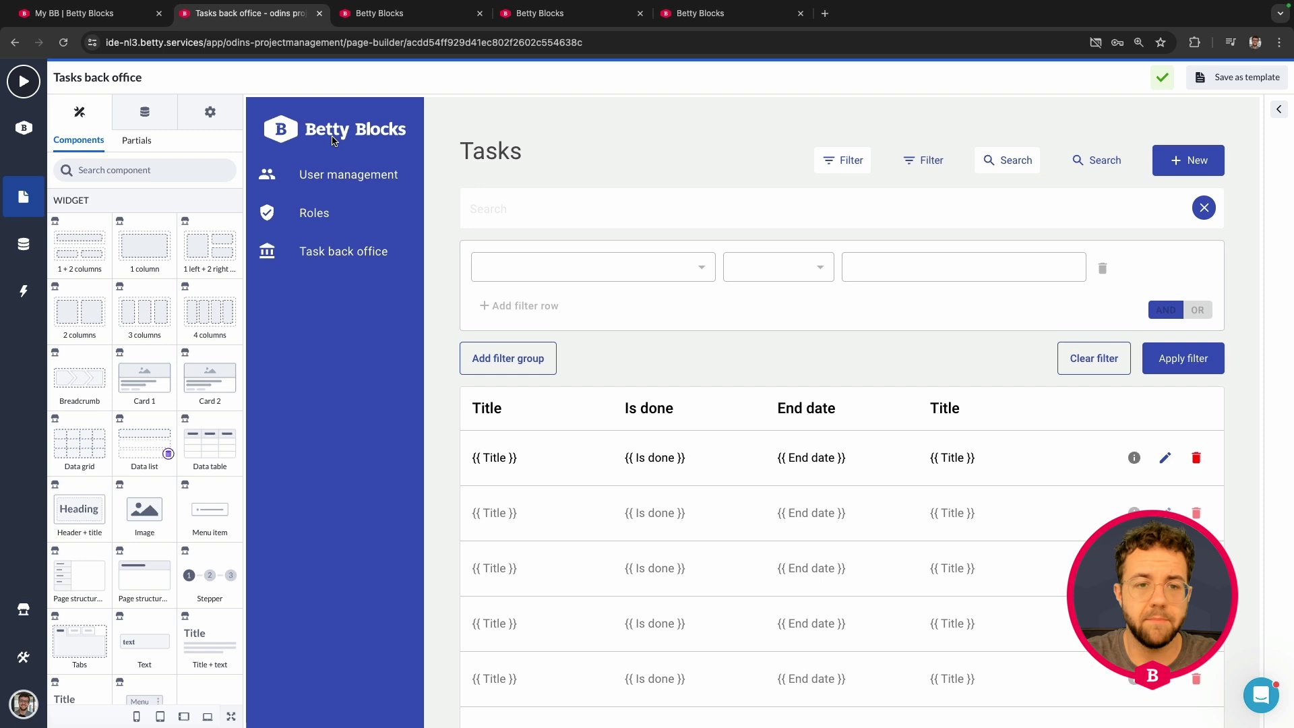
left_click(336, 129)
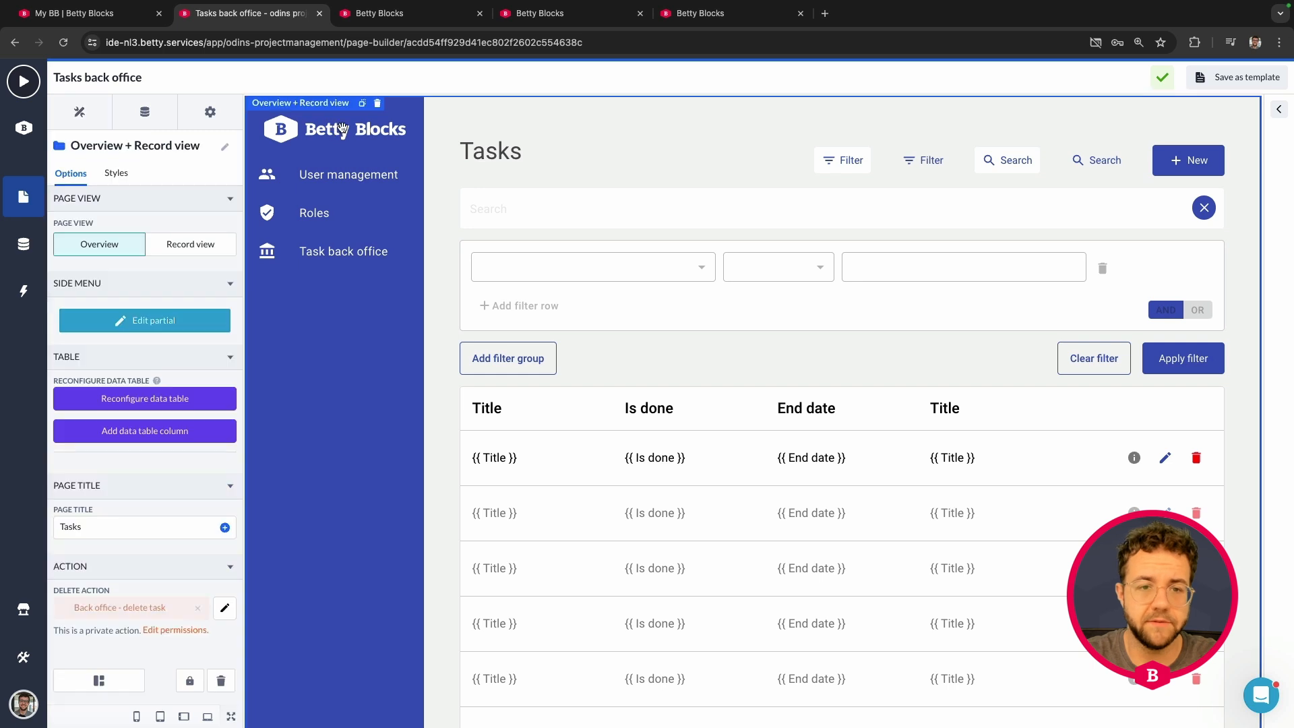
left_click(151, 320)
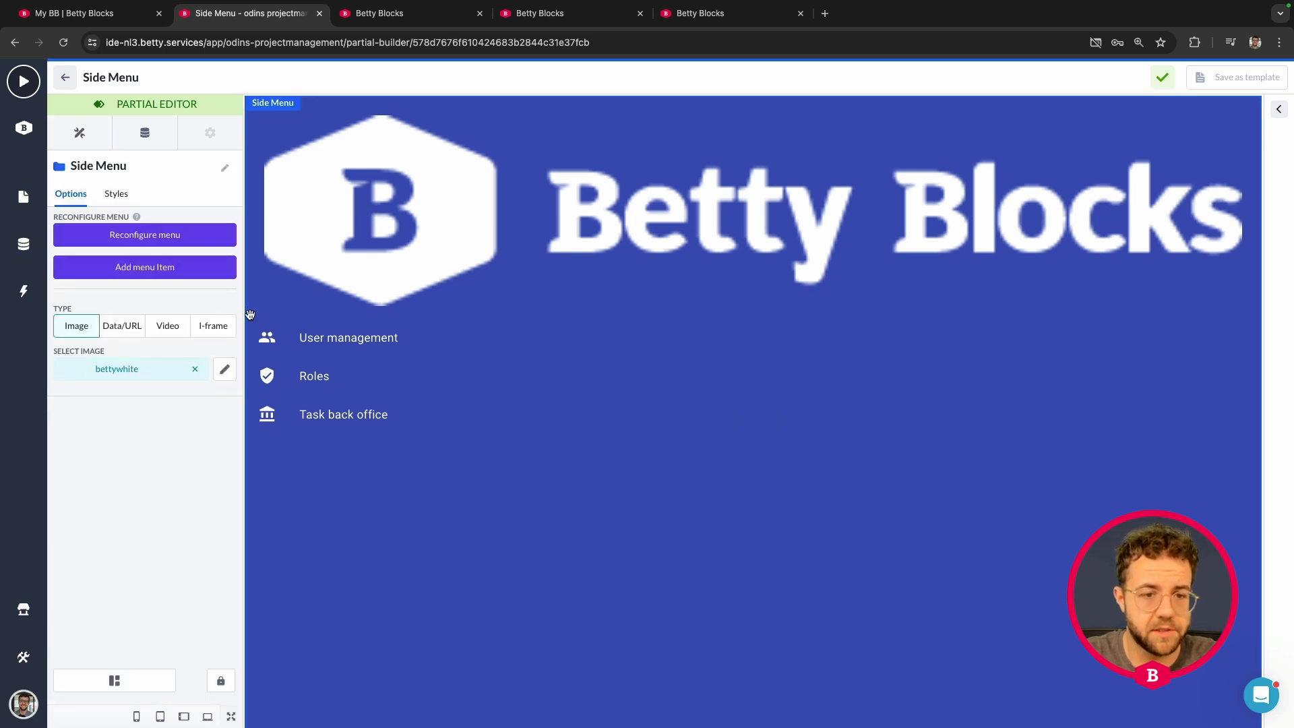
Step: Link the Betty Blocks logo in the Side Menu partial to the internal page "home" and return to the page
left_click(361, 237)
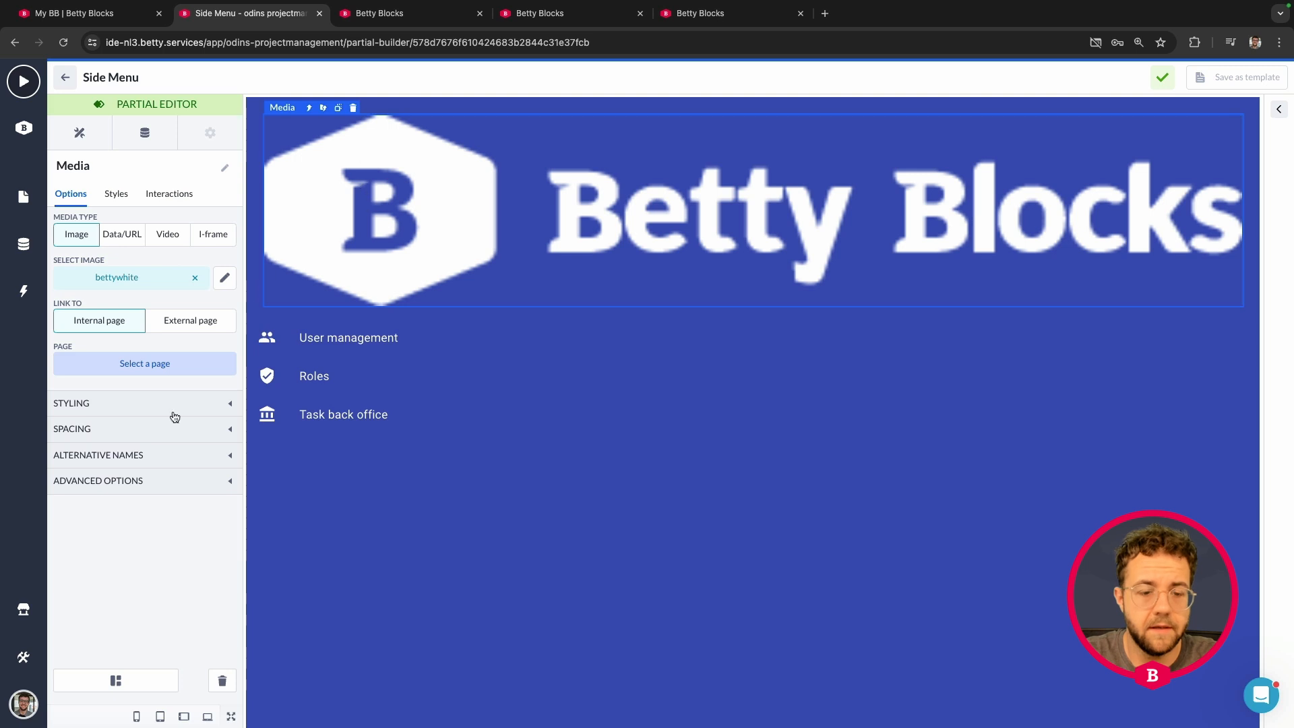
left_click(438, 473)
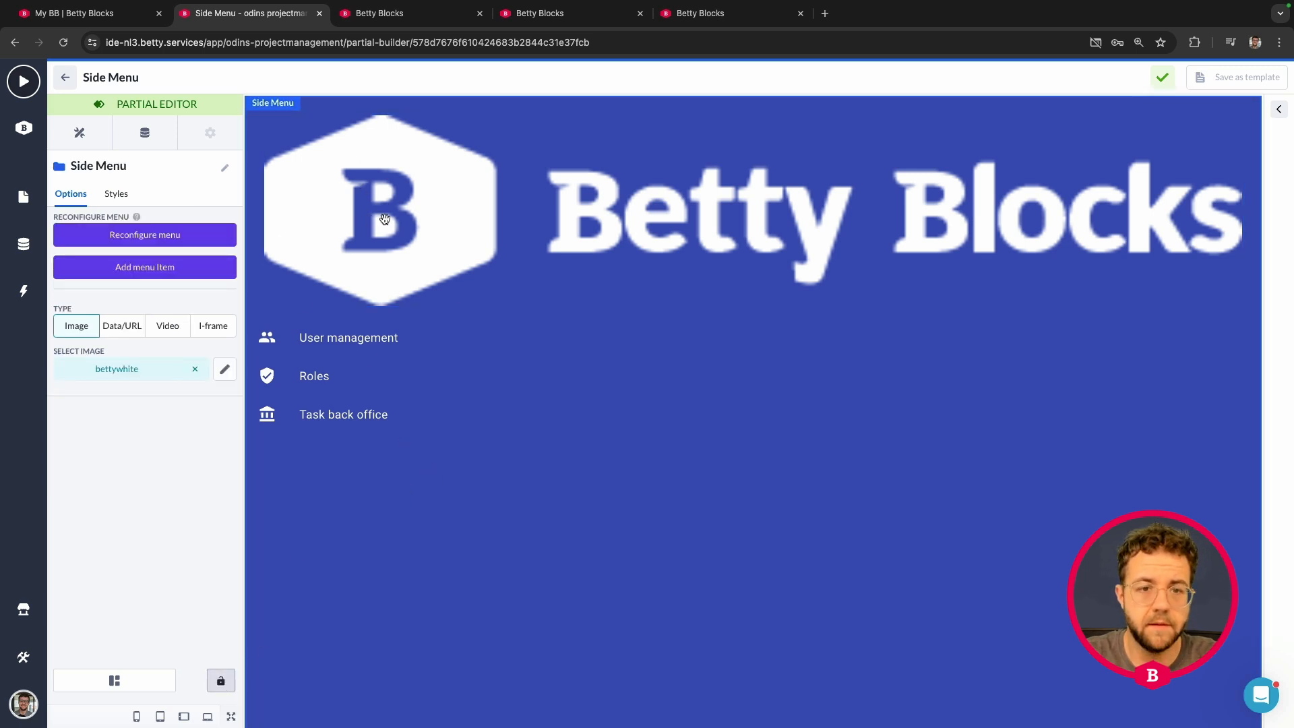
left_click(393, 175)
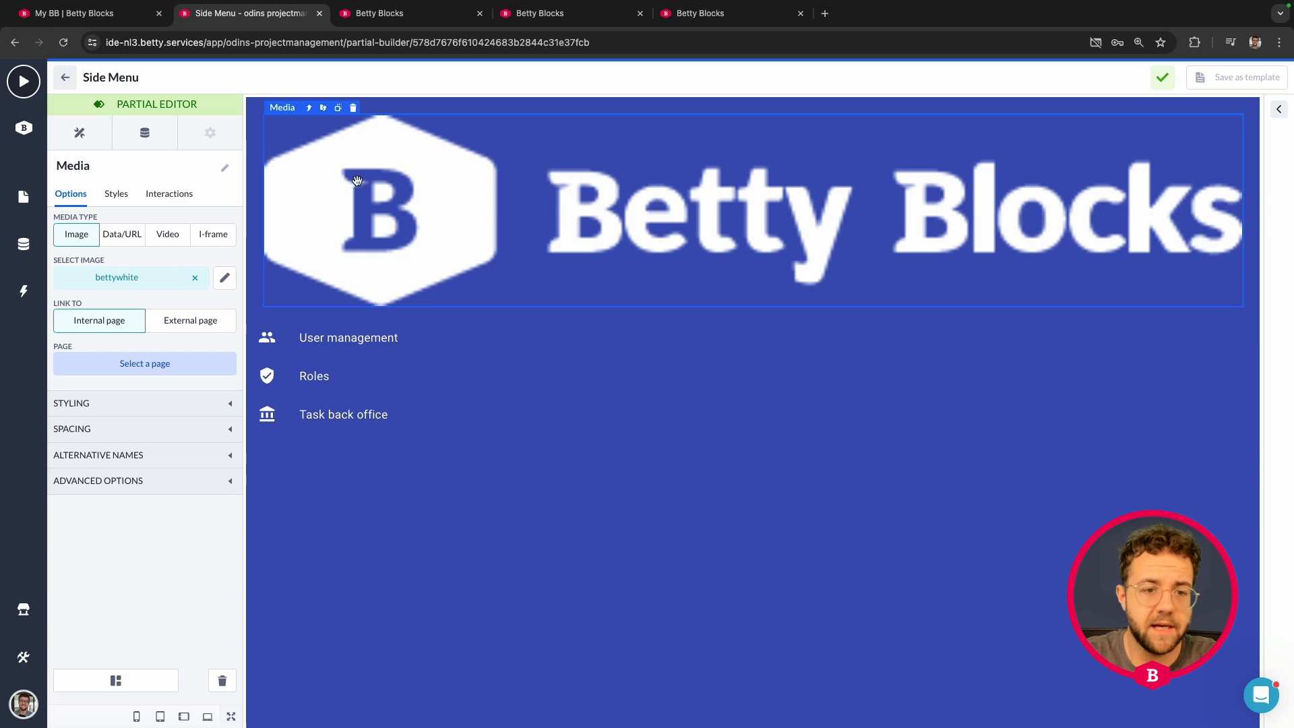
left_click(109, 365)
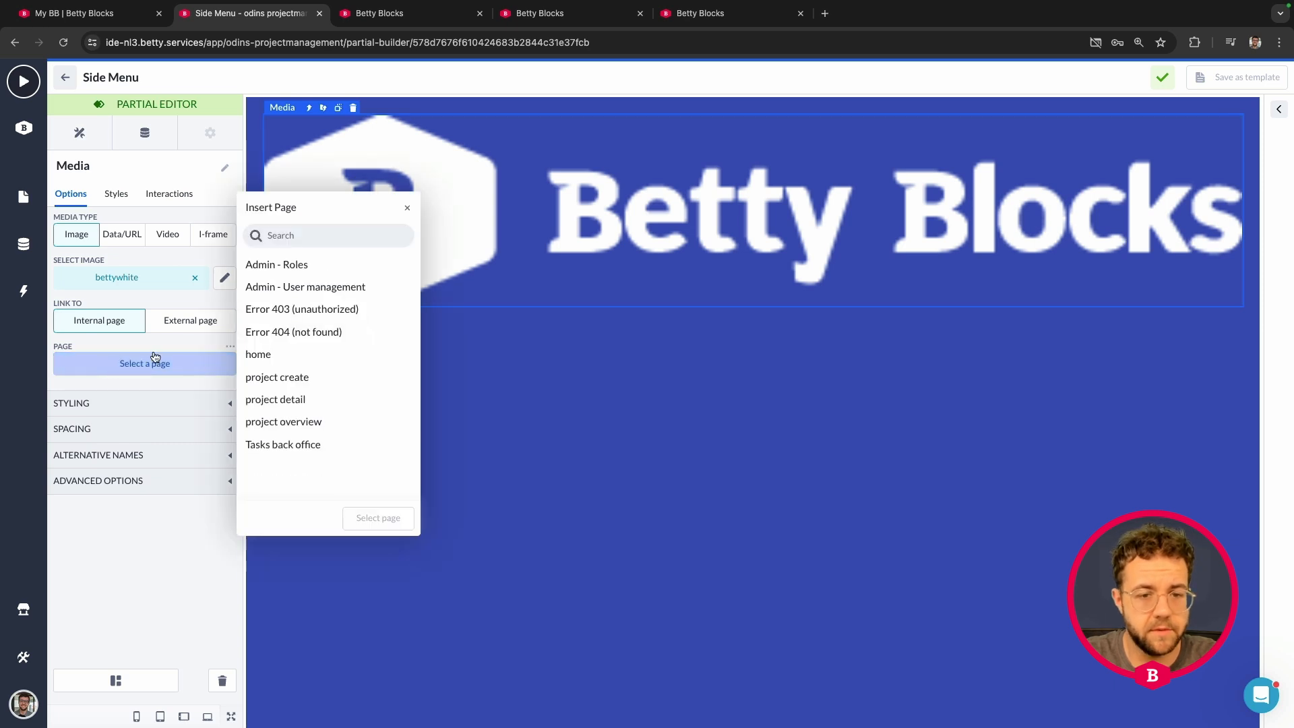
left_click(267, 357)
left_click(388, 519)
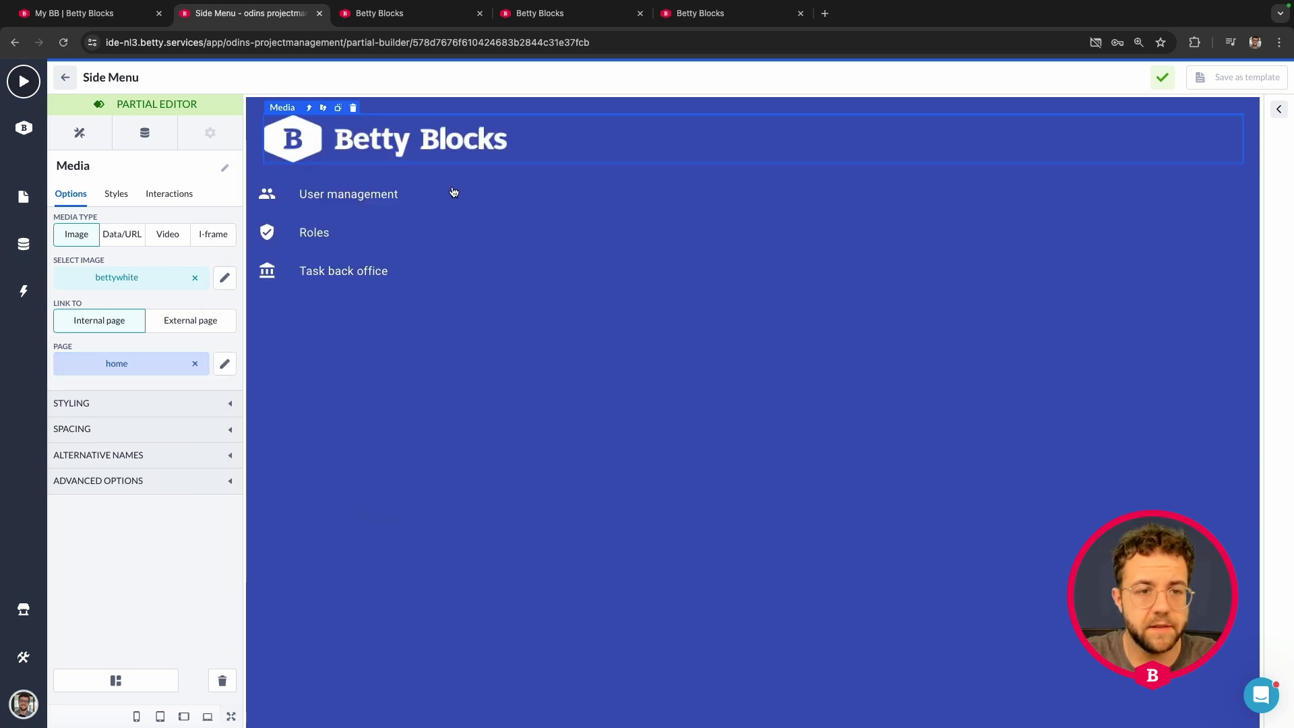
left_click(65, 77)
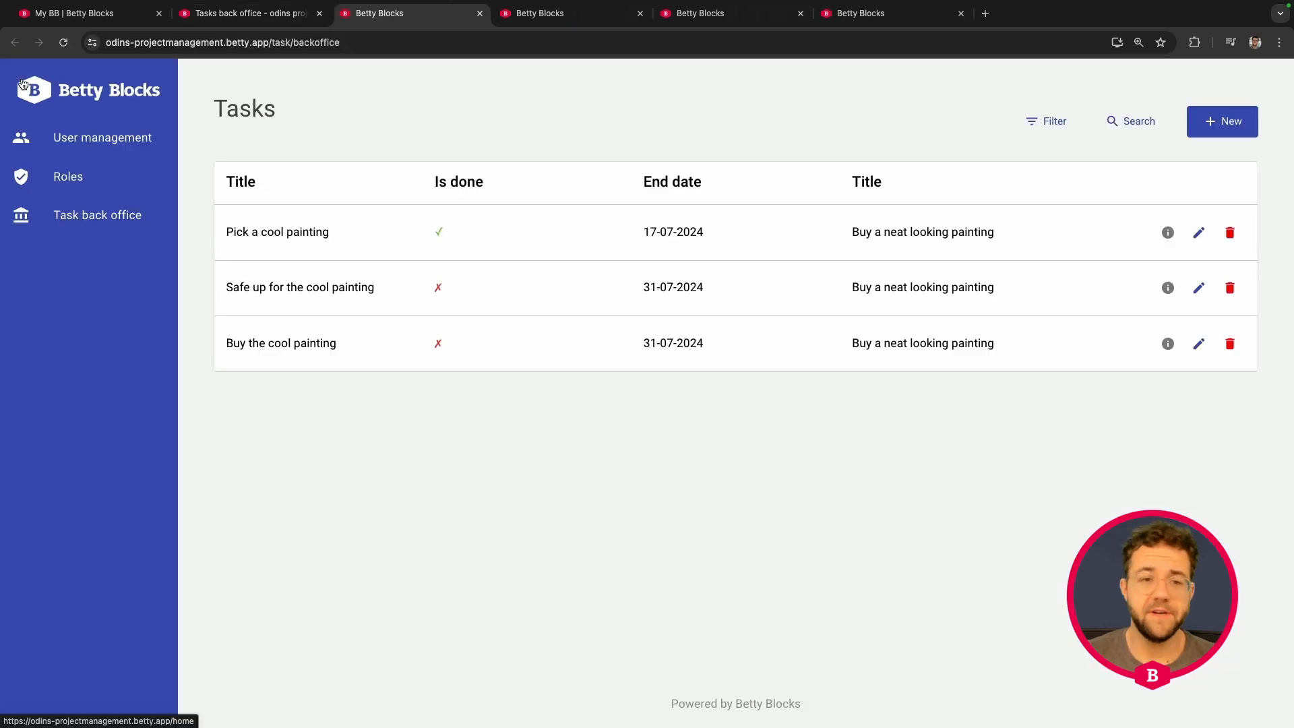
Step: Test the logo link to the home page in the tasks back office preview and close the surplus preview tabs
left_click(22, 85)
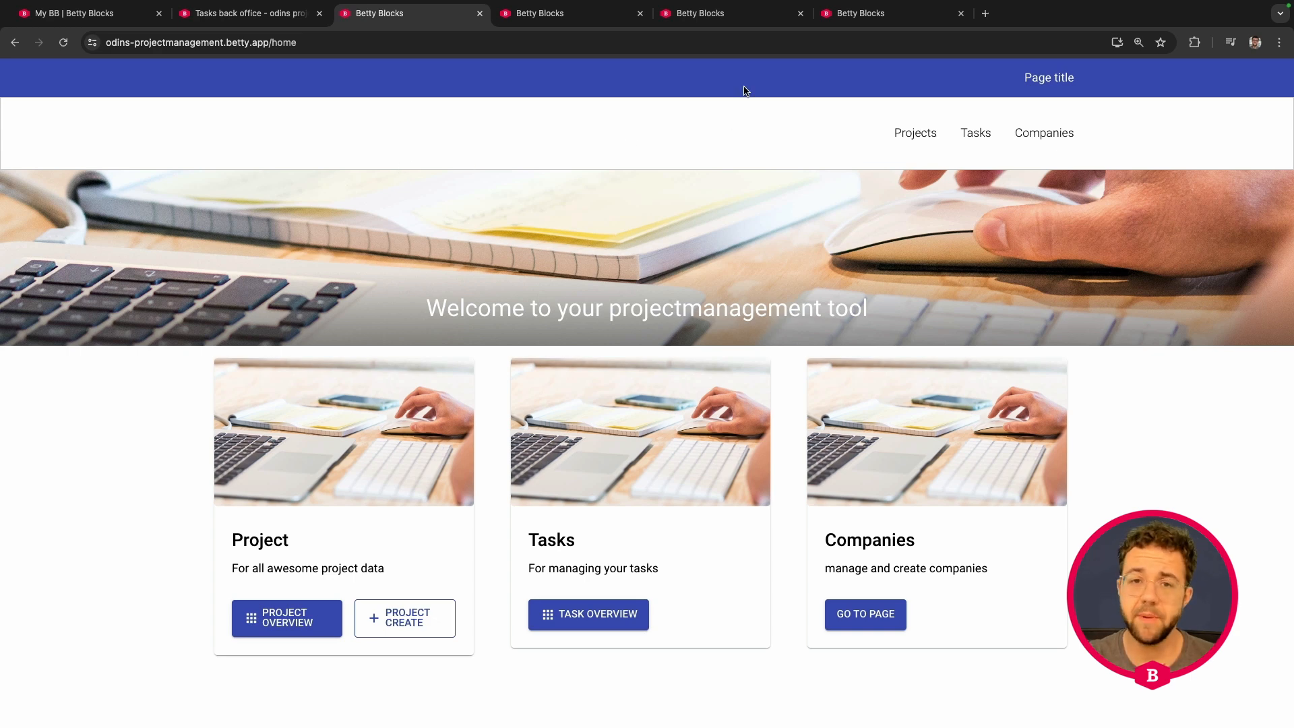
left_click(545, 20)
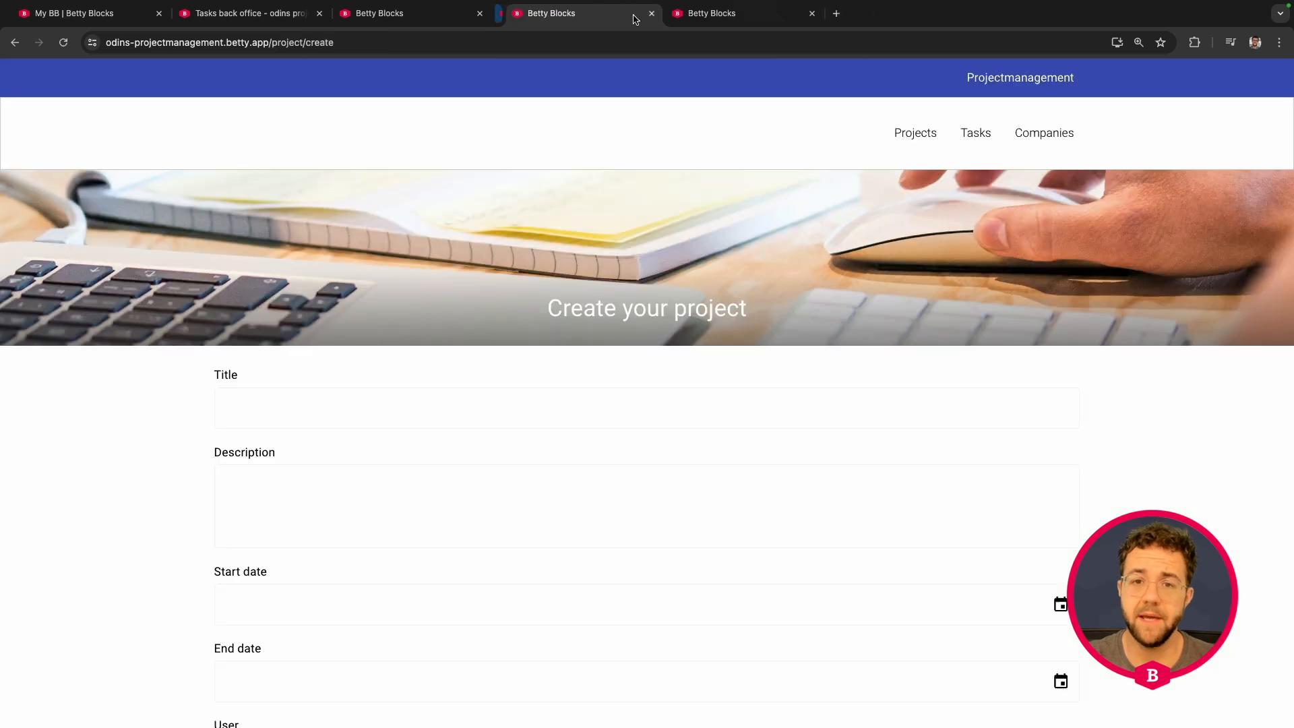
left_click(639, 14)
left_click(640, 14)
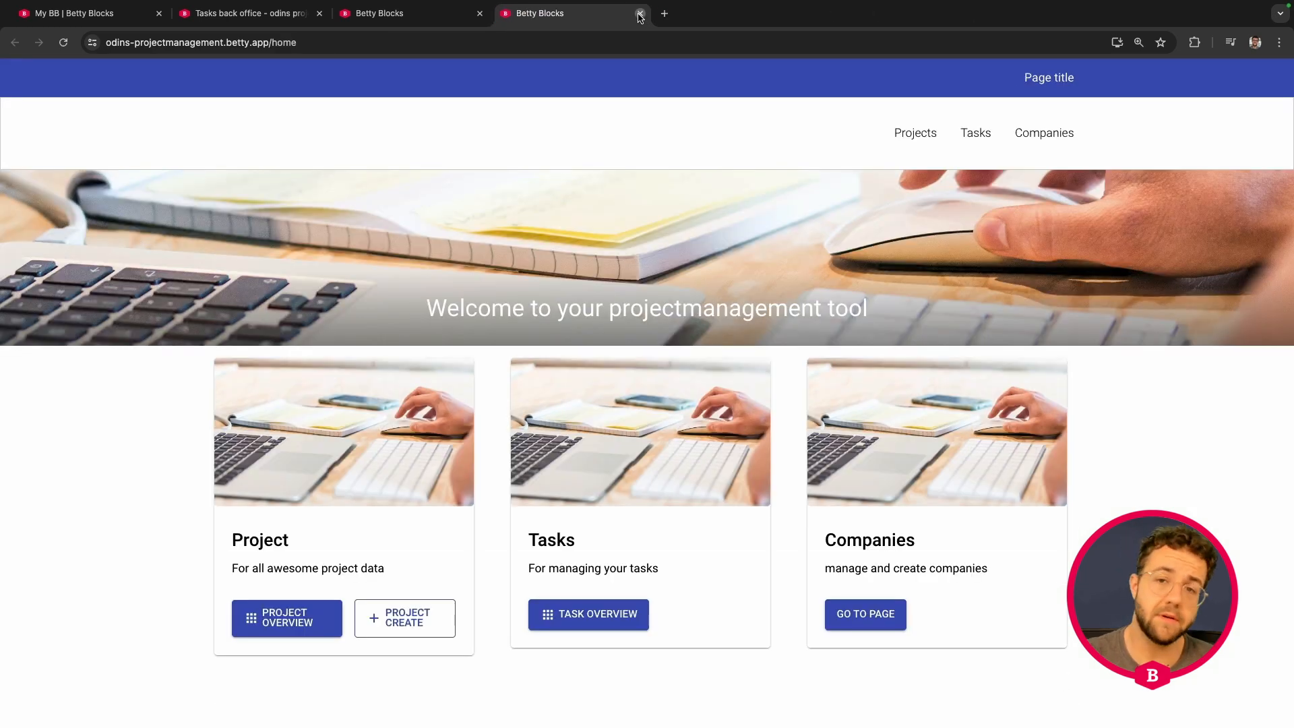
left_click(639, 14)
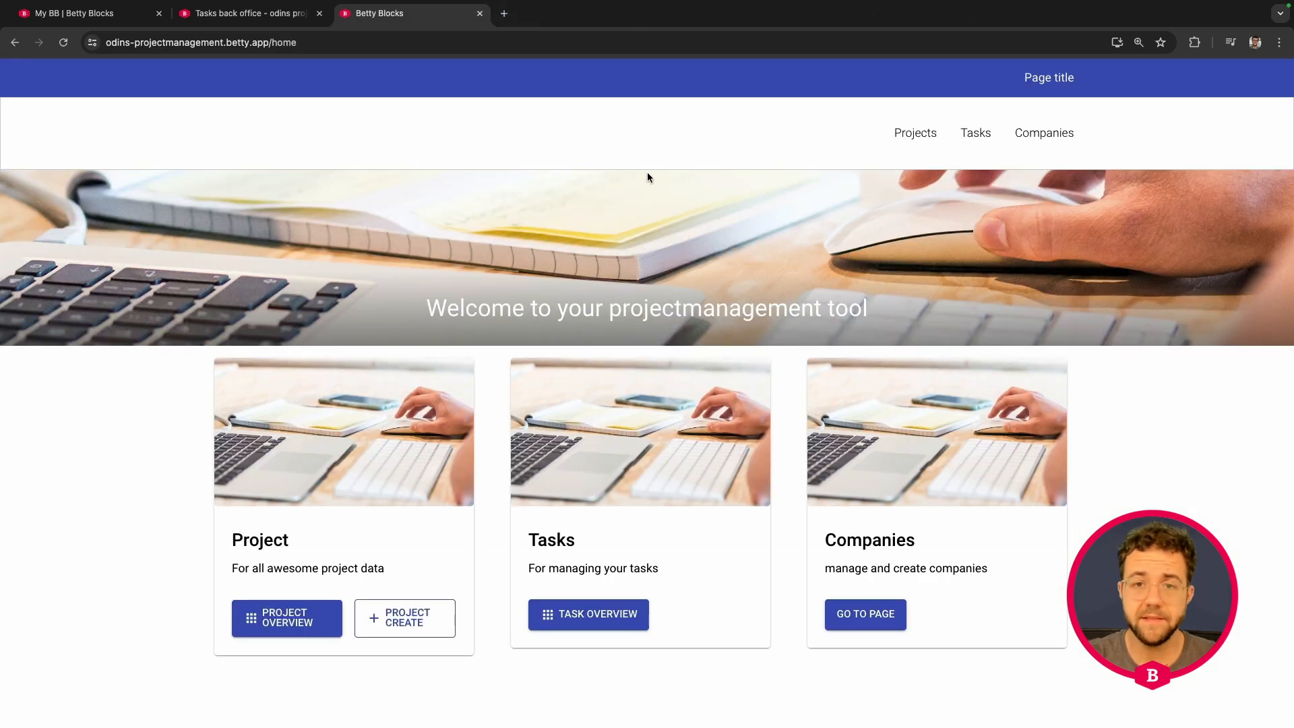